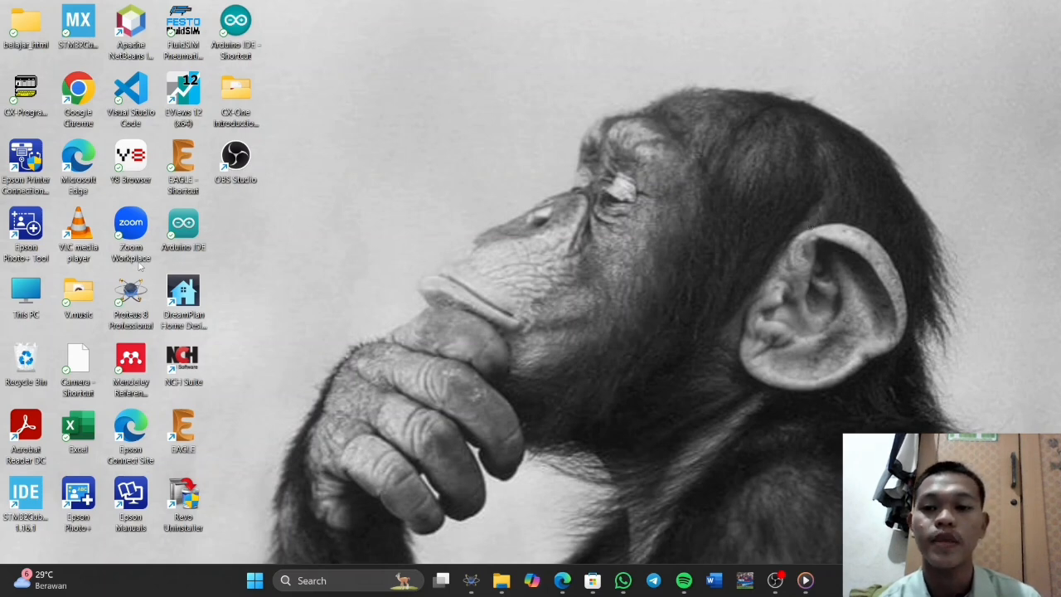
Open Proteus 8 Professional and start a new project named wiretesterpcb
double_click(120, 298)
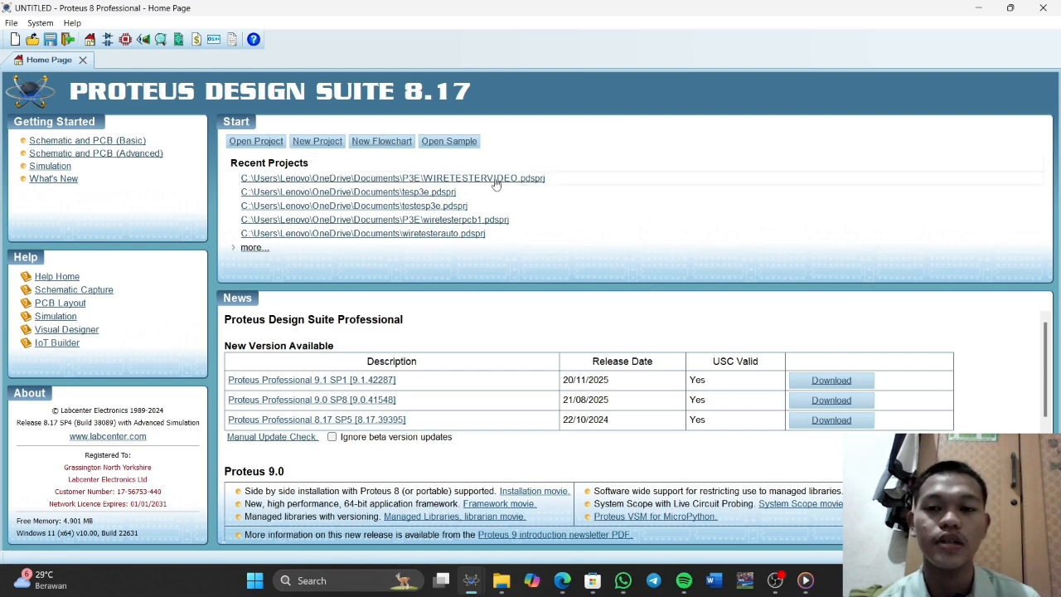
click(325, 150)
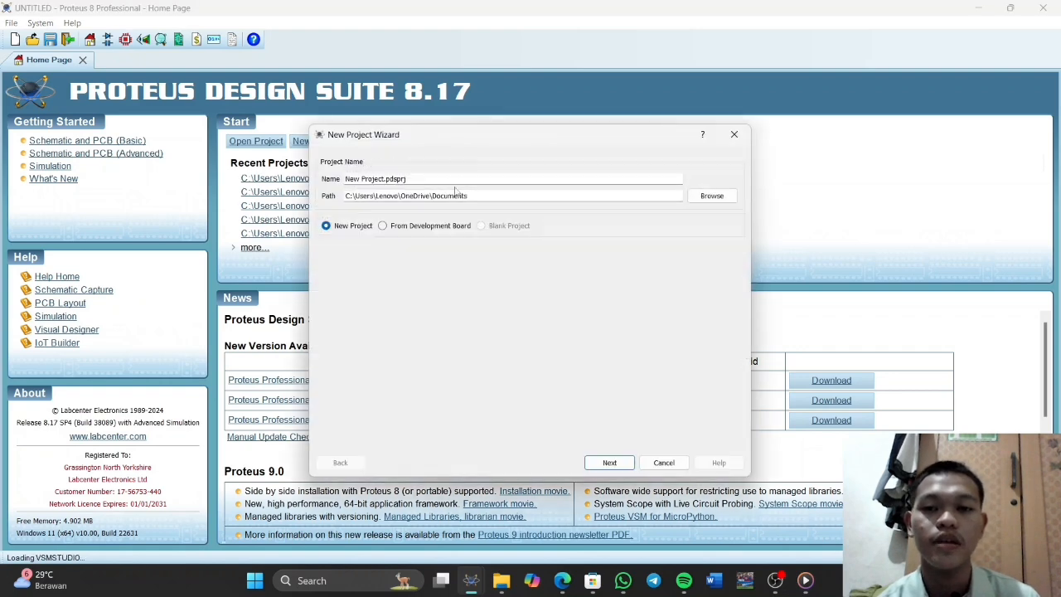
drag(409, 179, 343, 179)
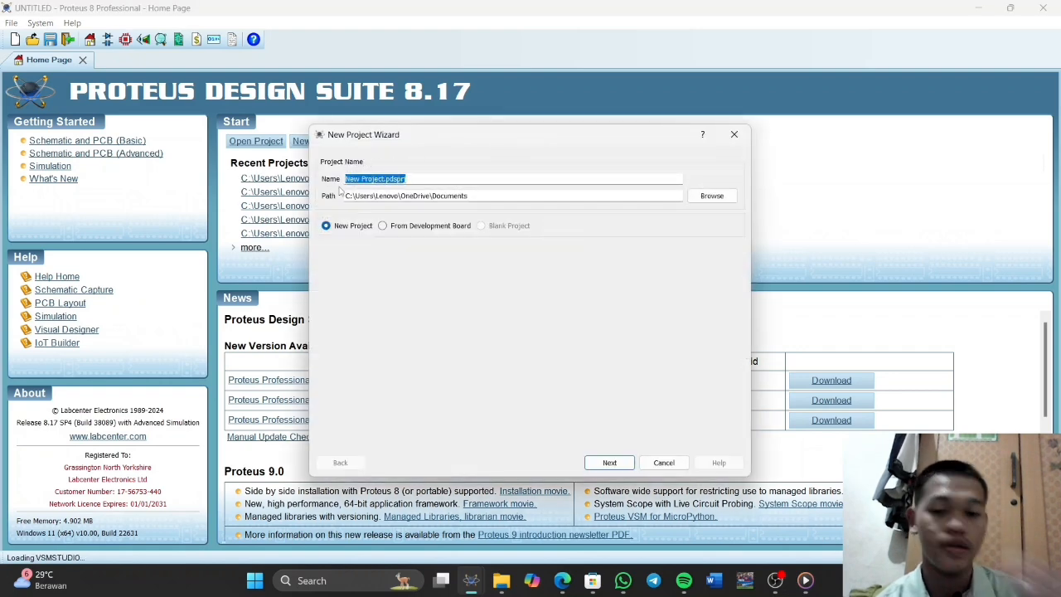
text(wiretesterpcb)
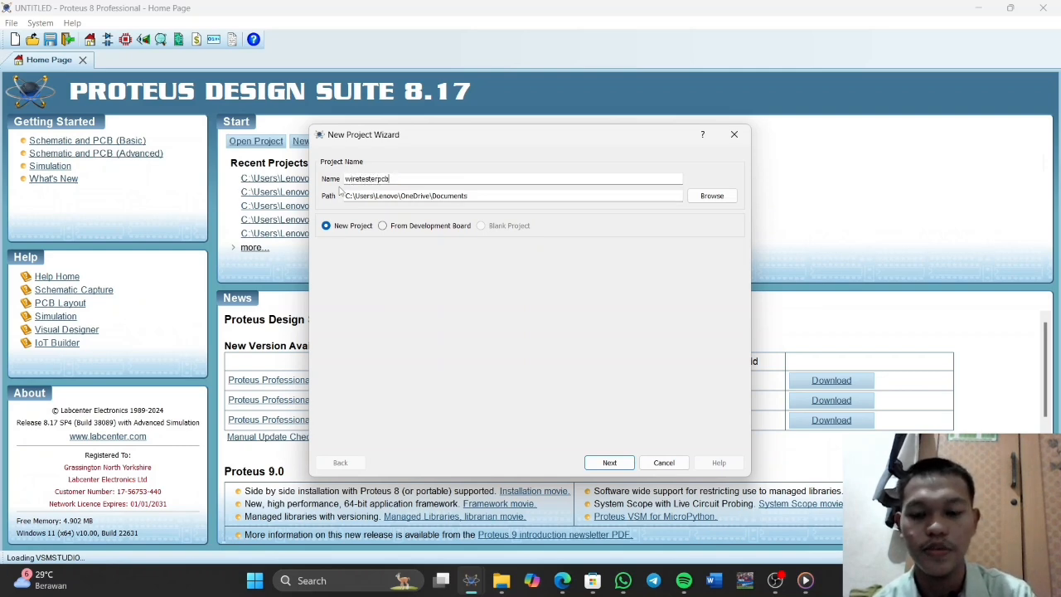
Set the new project's save location to the P3E folder inside Documents
click(711, 198)
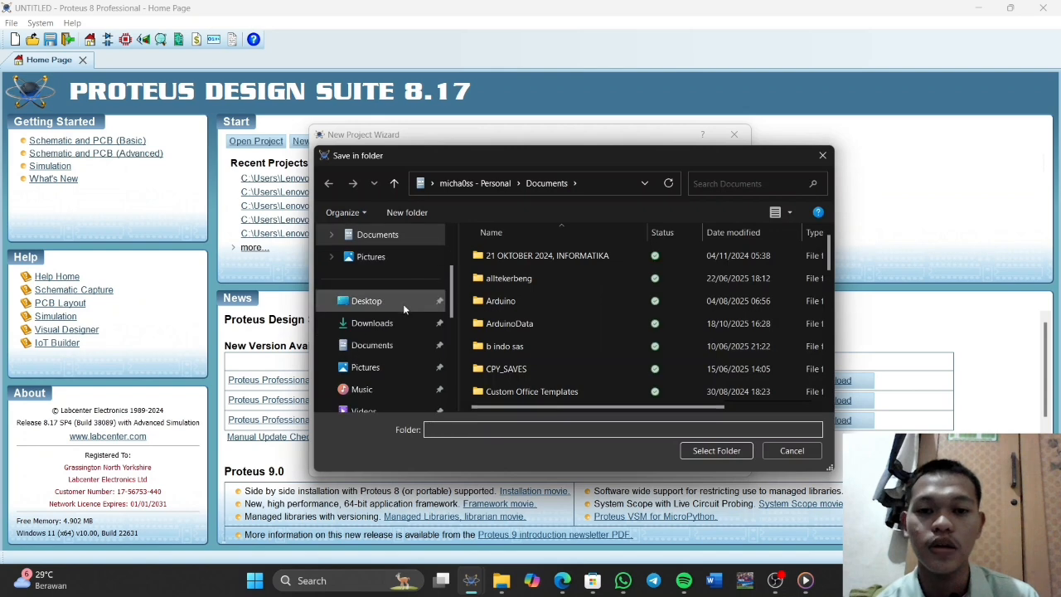
scroll(402, 304, up, 2)
scroll(403, 303, down, 3)
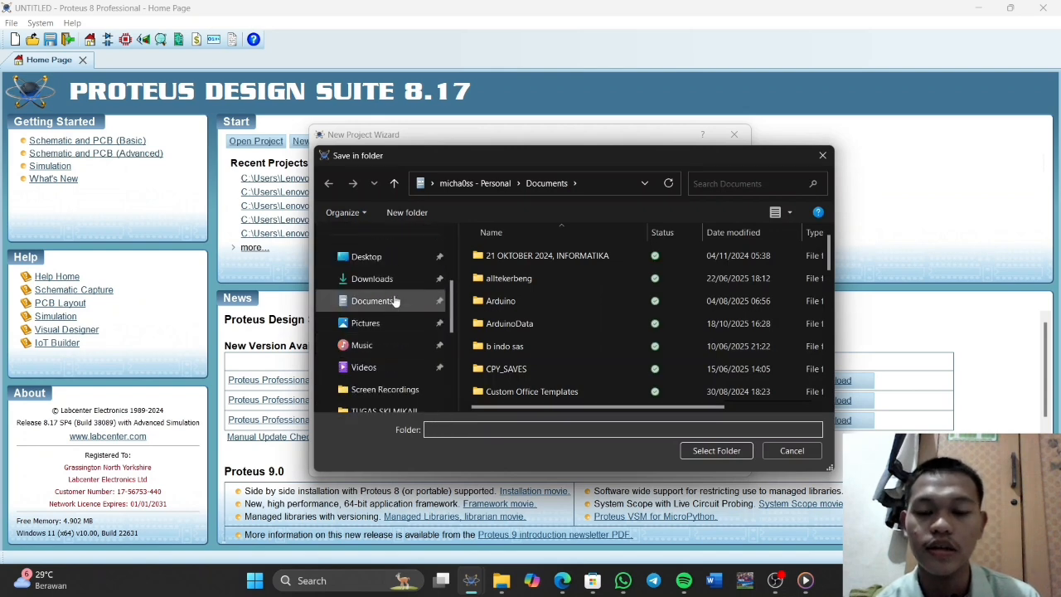
click(395, 301)
scroll(572, 294, down, 5)
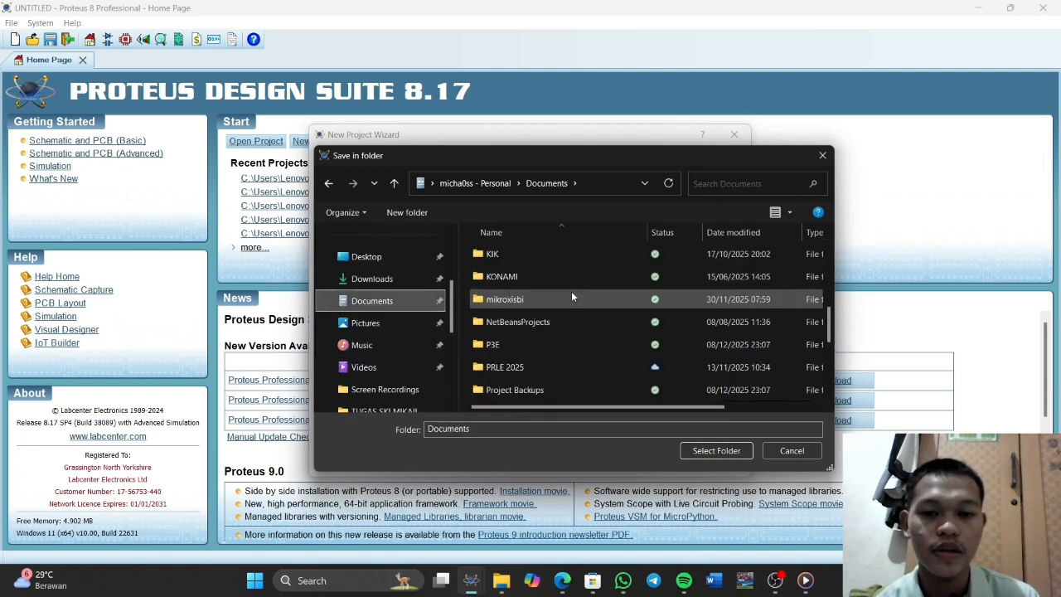
scroll(571, 294, down, 3)
scroll(560, 297, up, 3)
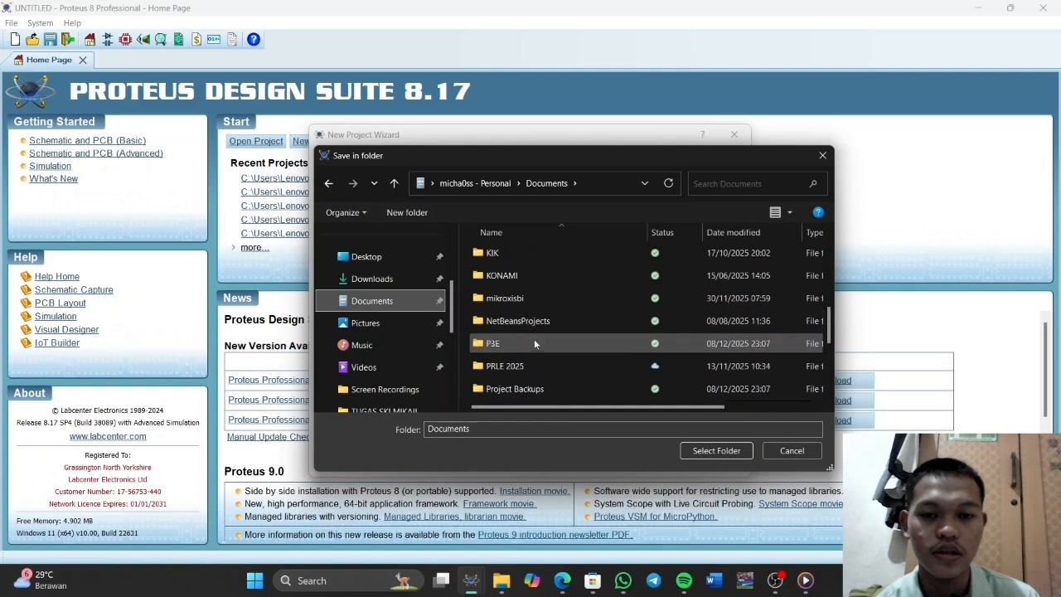
double_click(534, 343)
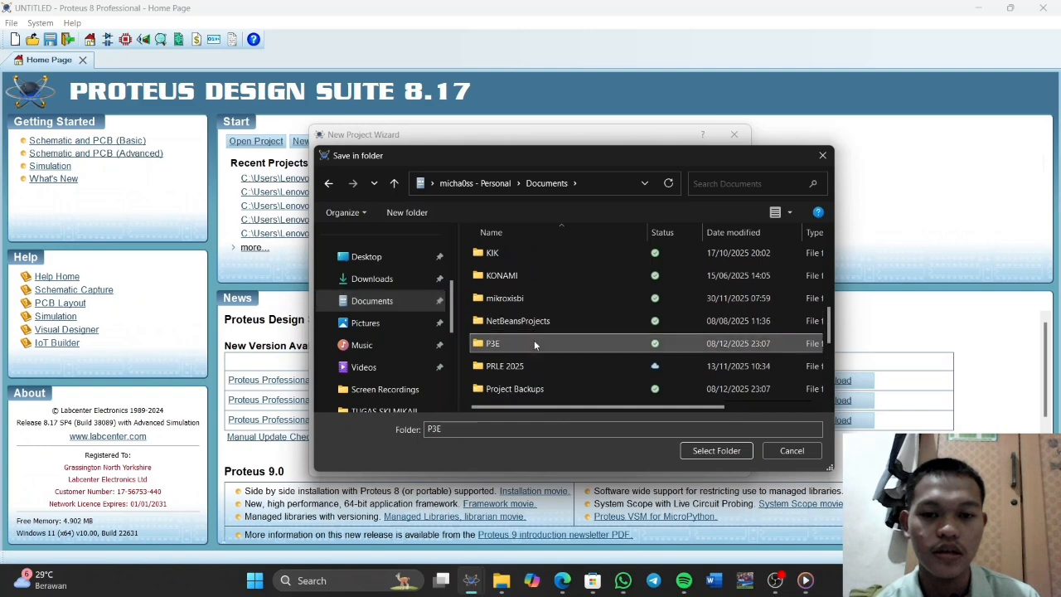
click(715, 451)
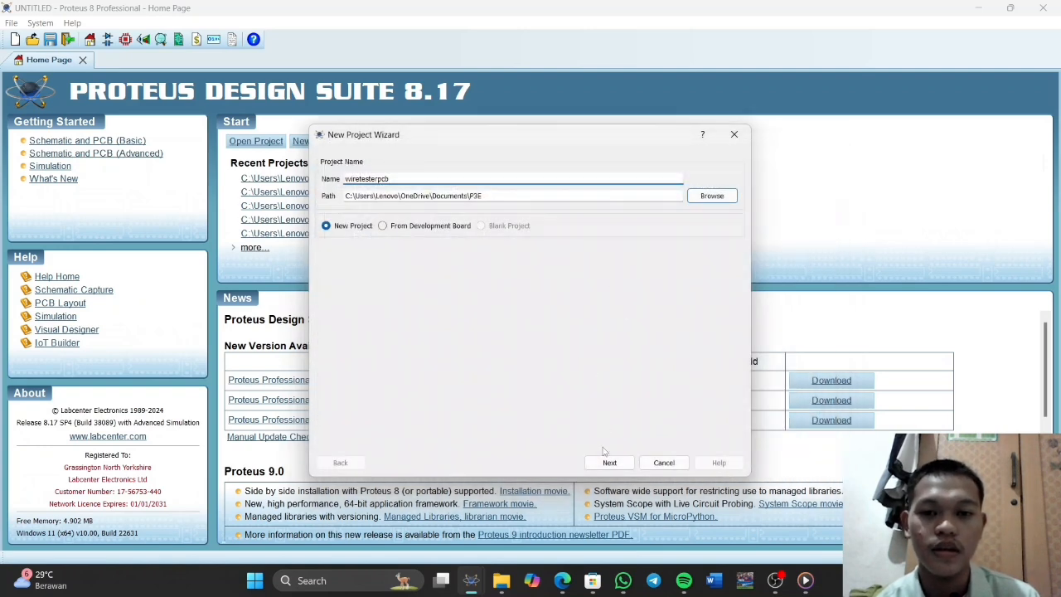
Create the project with a Landscape A4 schematic, a PCB layout from the DEFAULT template with its default stackup, and no firmware
click(609, 462)
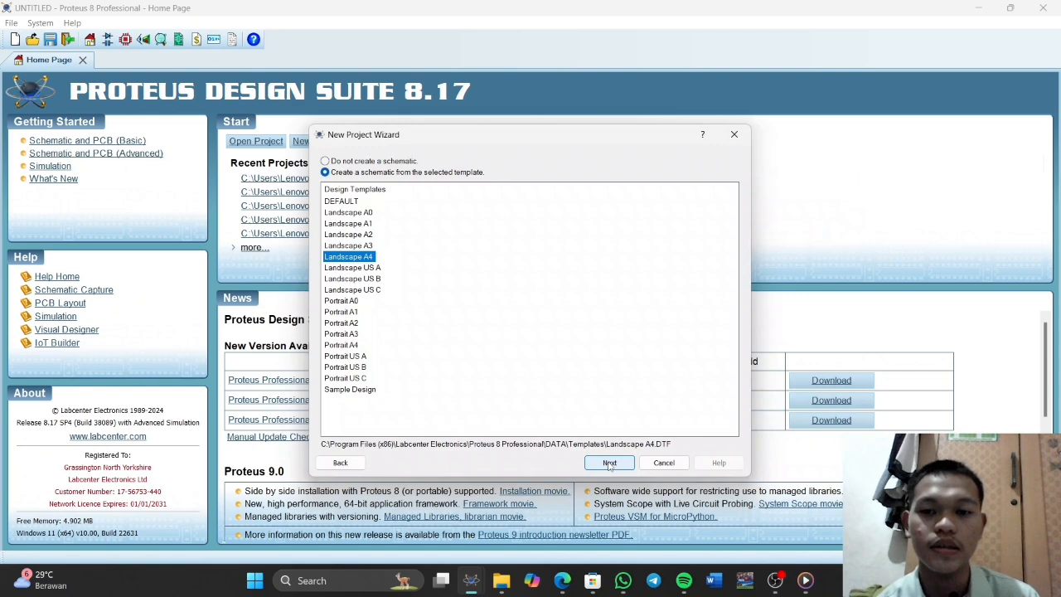
click(610, 463)
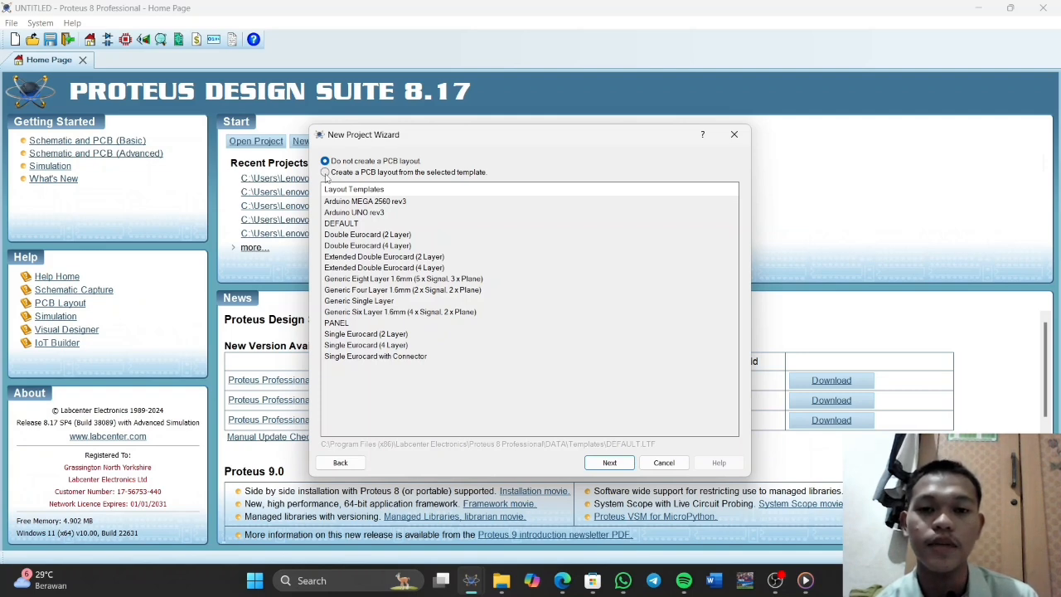
click(325, 173)
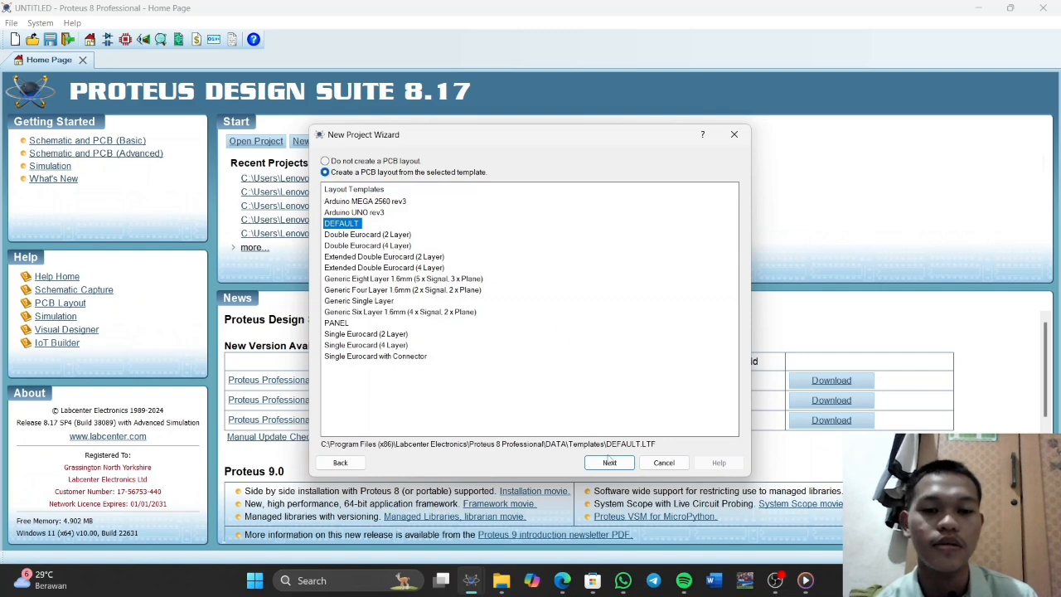
click(609, 463)
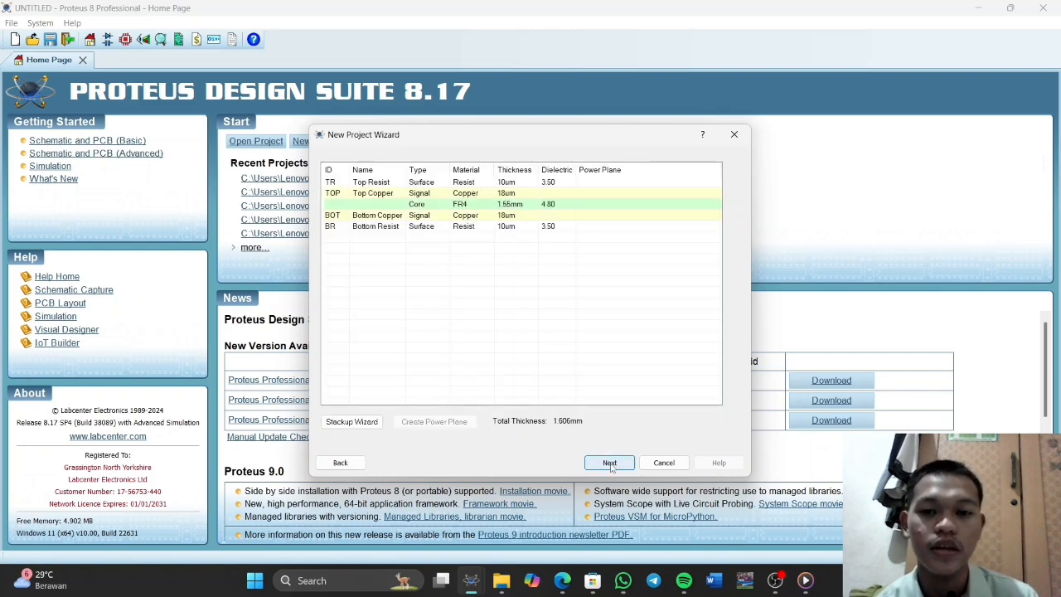
click(609, 462)
click(610, 462)
click(610, 462)
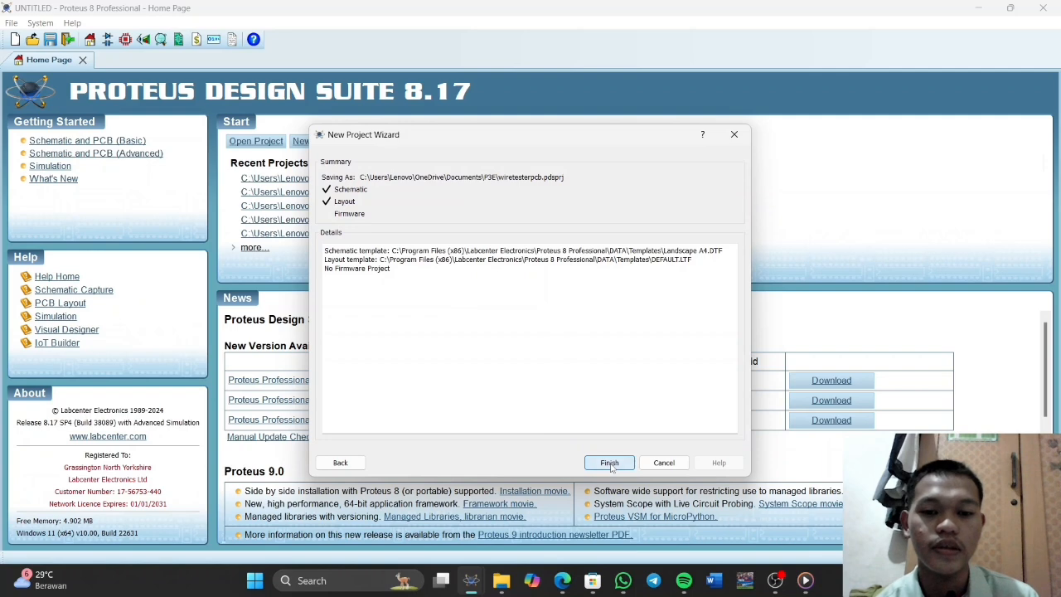
click(609, 462)
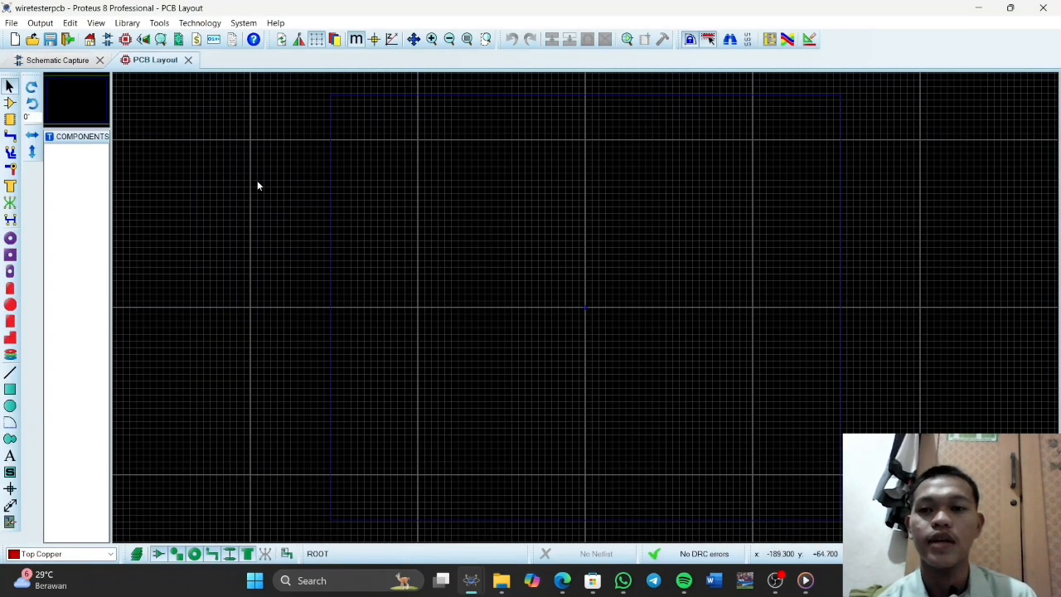
In the schematic's device picker, search for minres22k and add the MINRES22K resistor to the device list
click(69, 63)
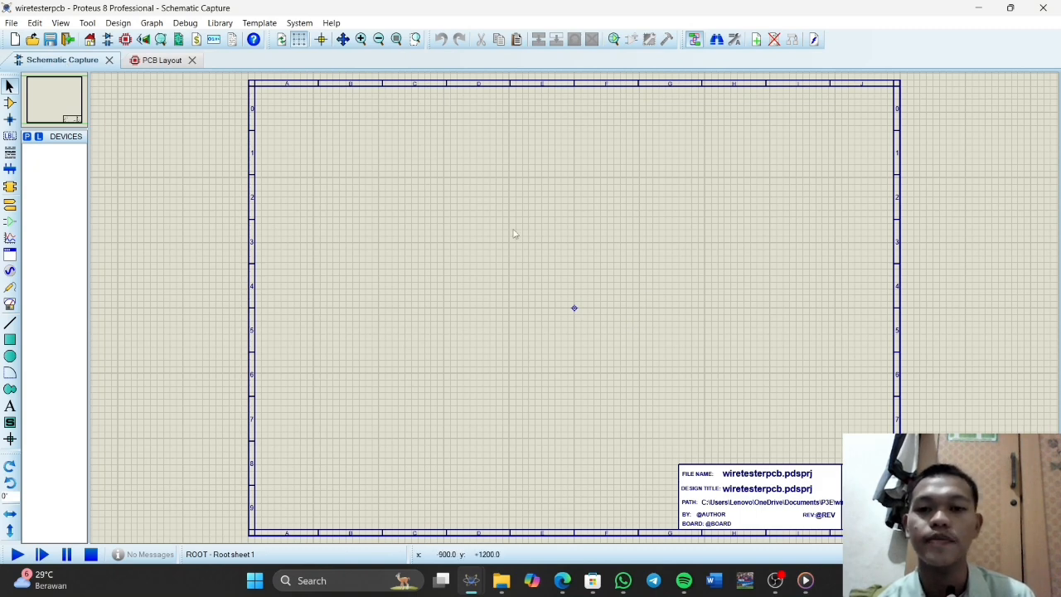
click(27, 136)
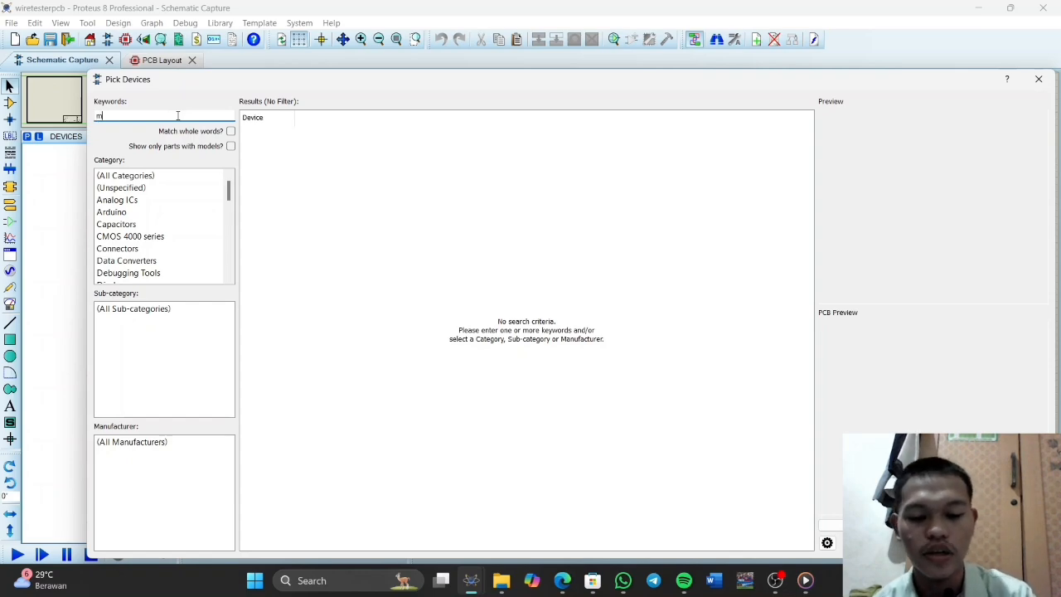
text(inres)
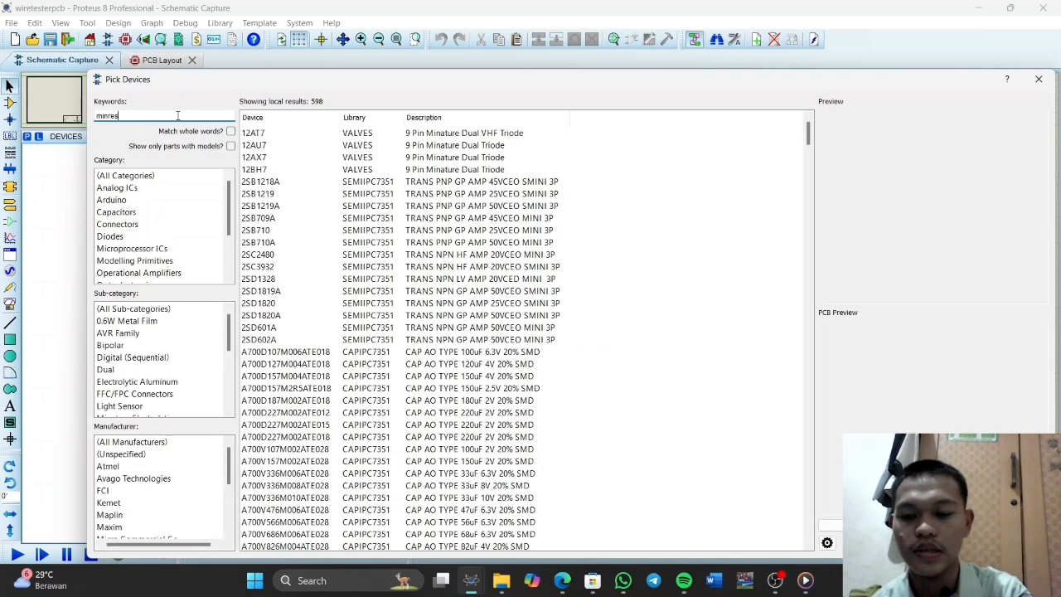
text(22)
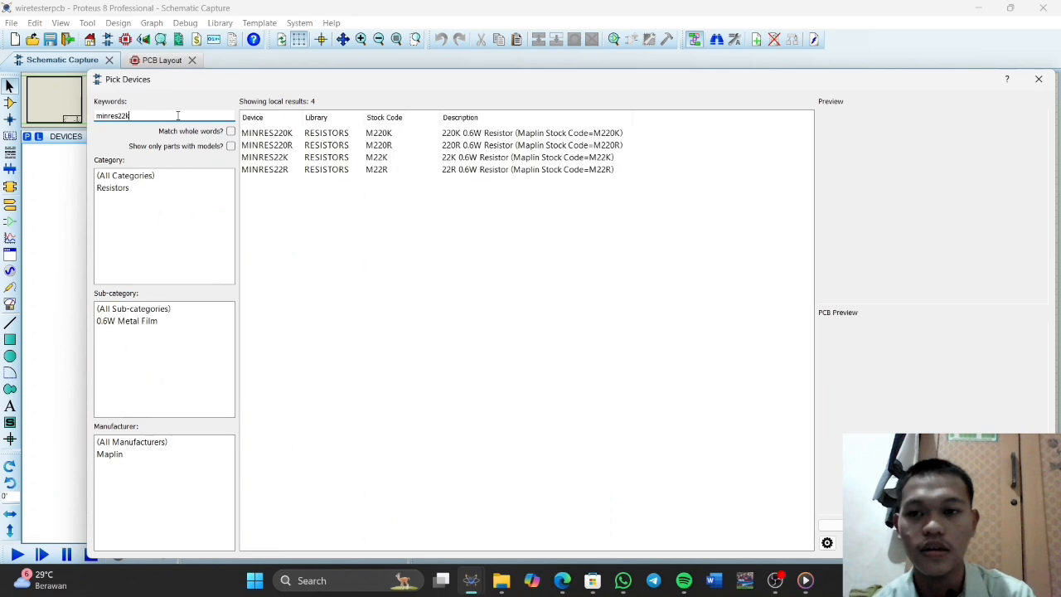
text(k)
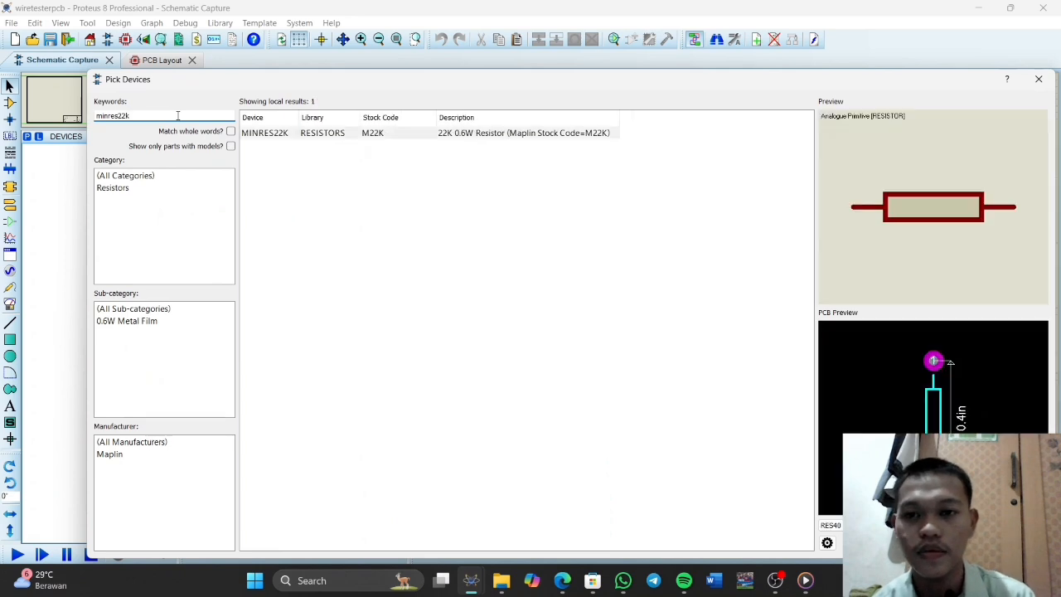
double_click(262, 135)
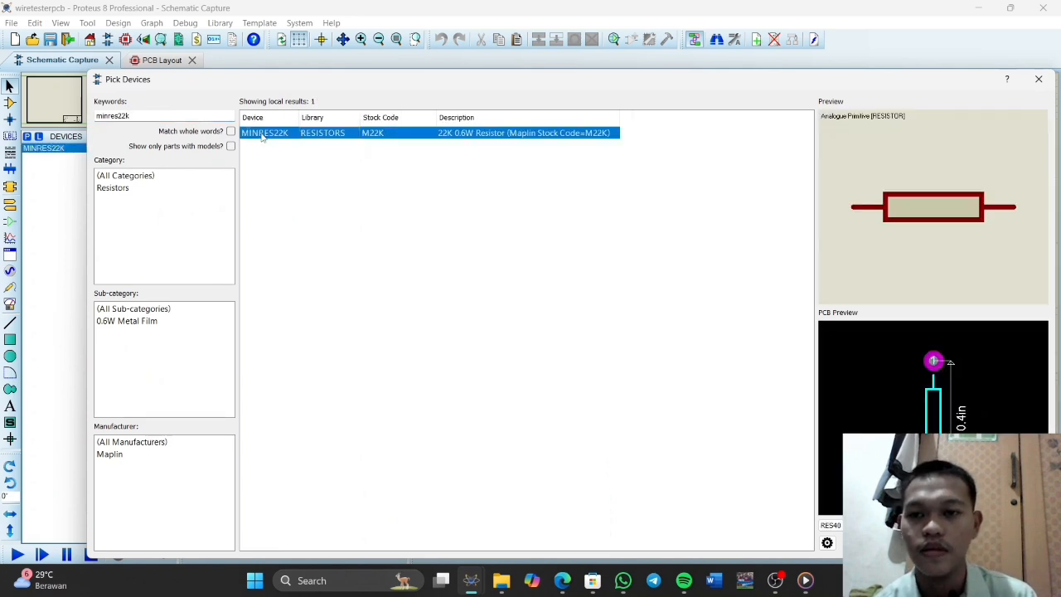
Search the device library for 3214j and add the 3214J-1-100E trimpot to the device list
click(177, 114)
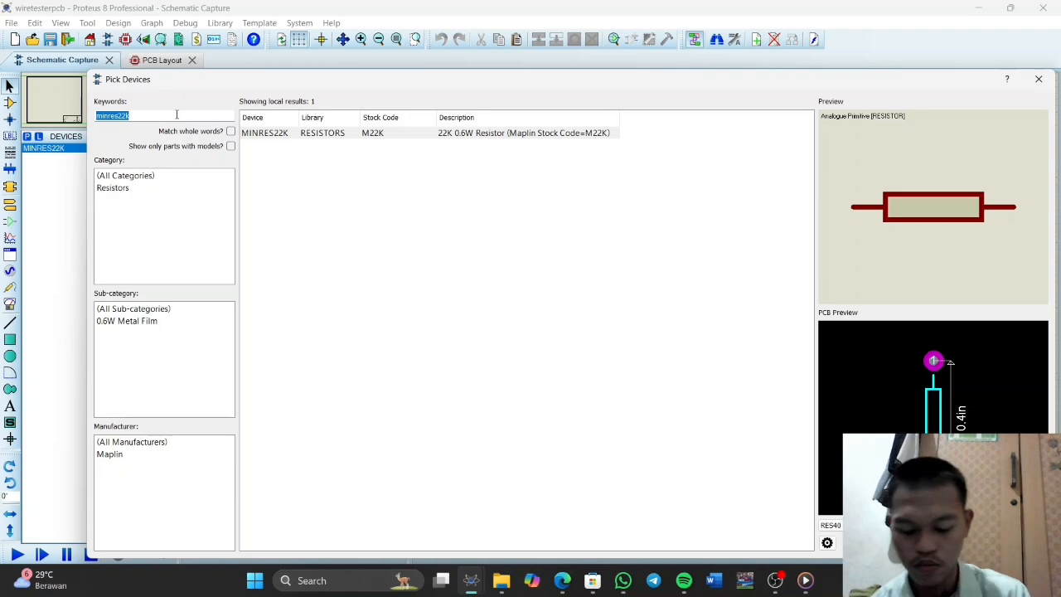
text(321)
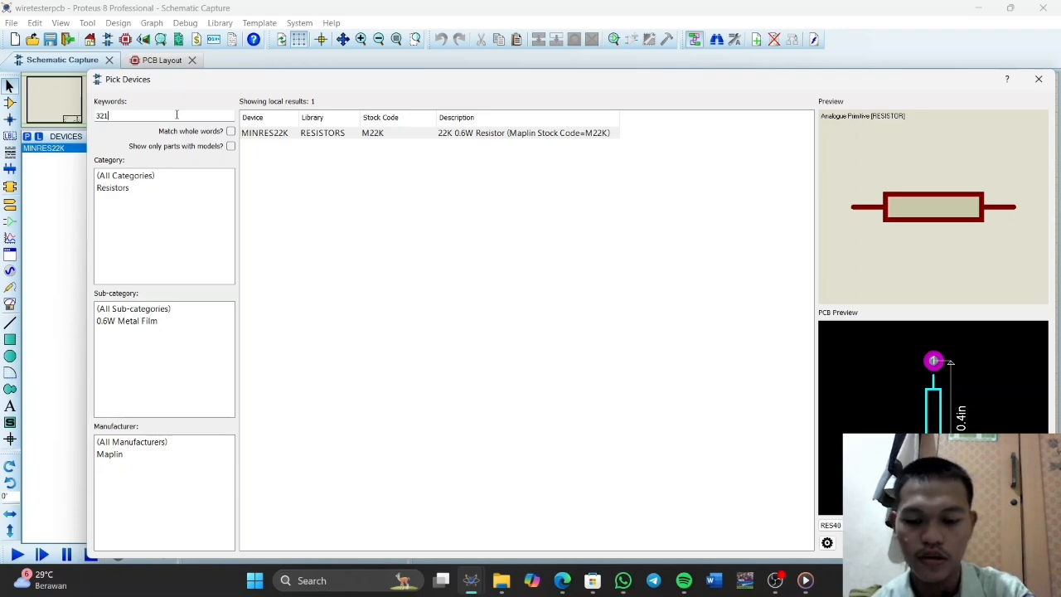
text(4)
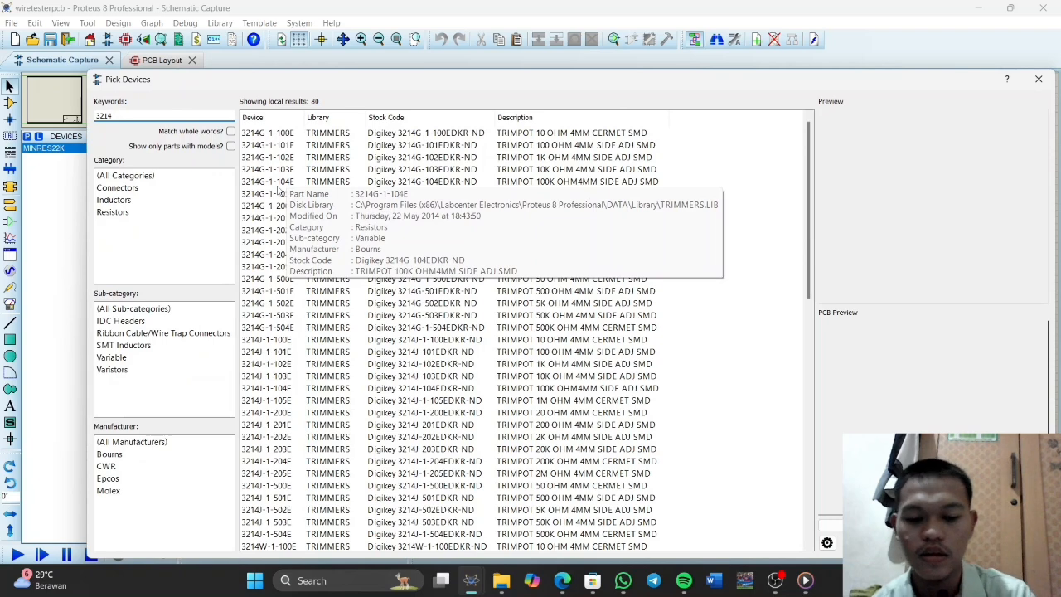
text(J)
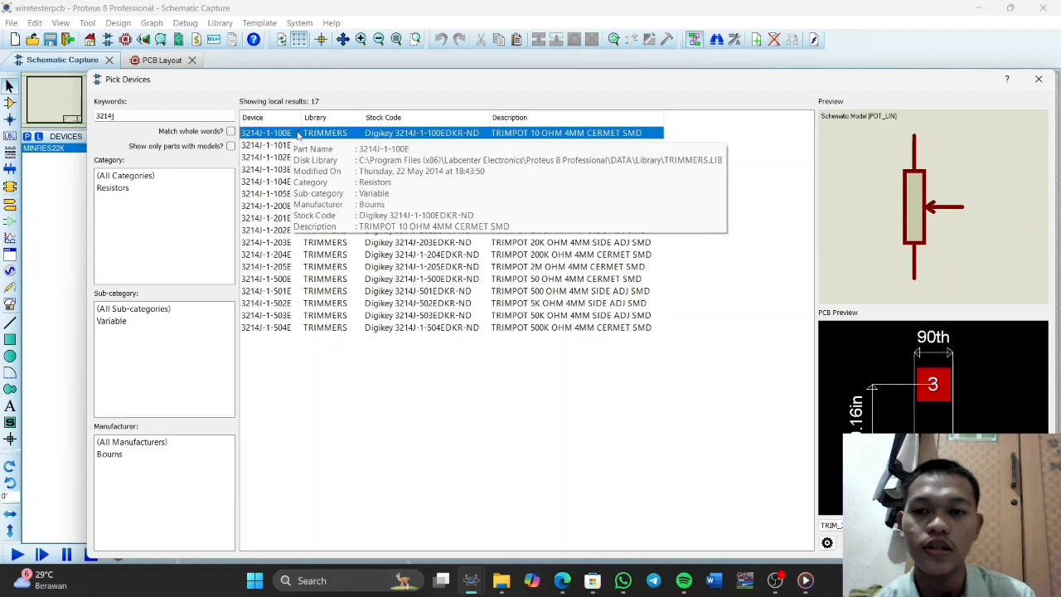
double_click(298, 135)
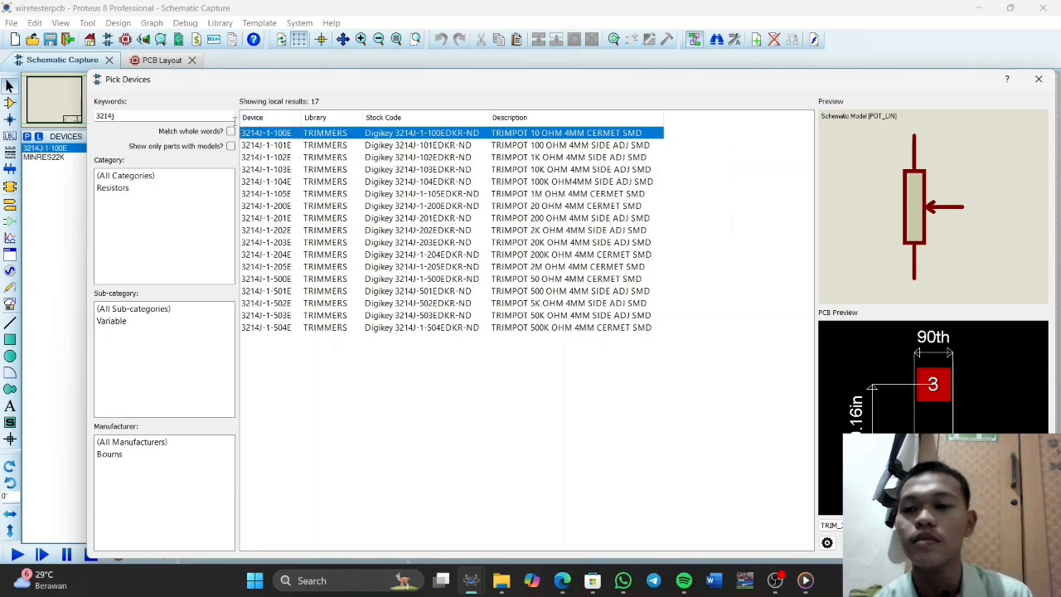
Search the device library for 709 and add the 709 operational amplifier from the OPAMP library
double_click(199, 116)
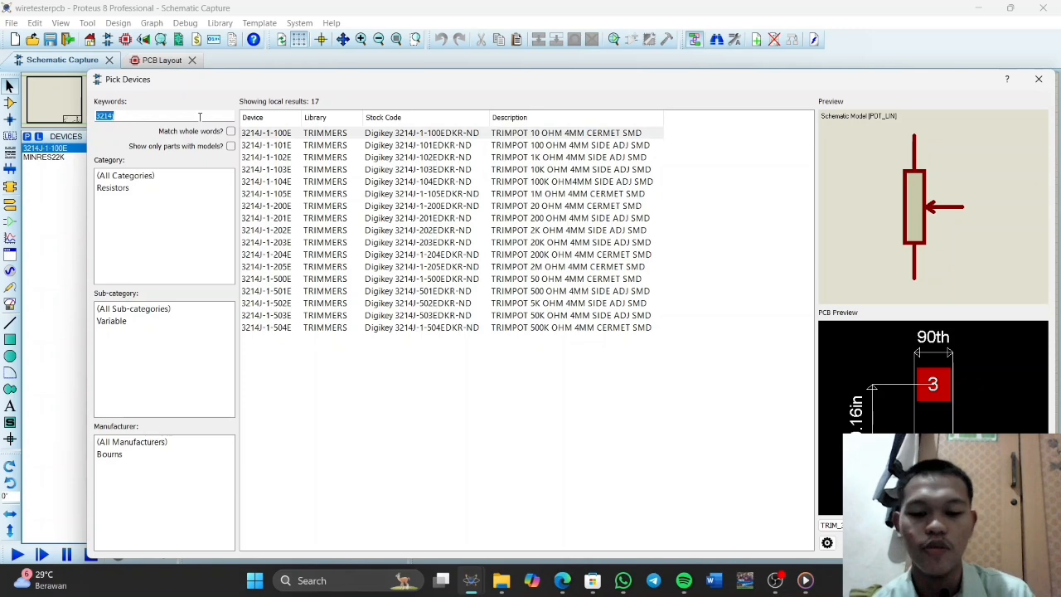
text(709)
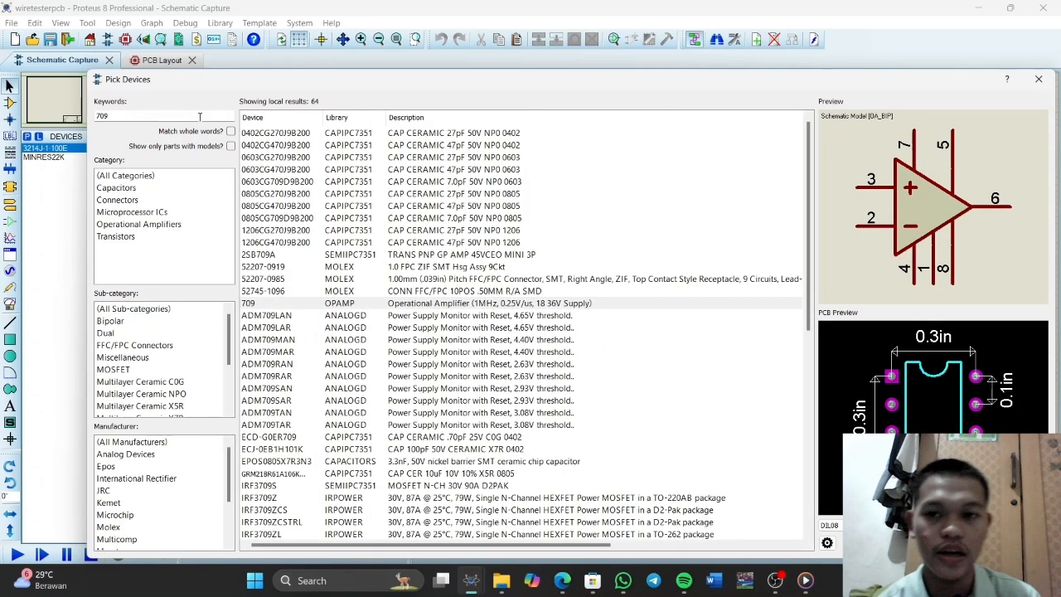
double_click(286, 305)
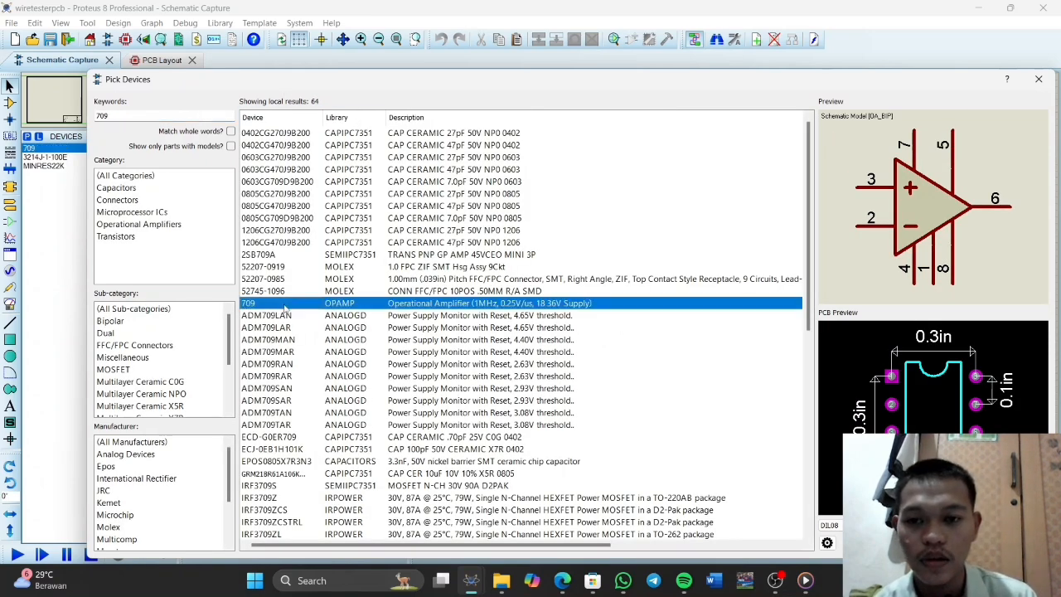
Search the device library for 1n4148 and add the 1N4148 switching diode from the DIODE library to the device list
double_click(160, 113)
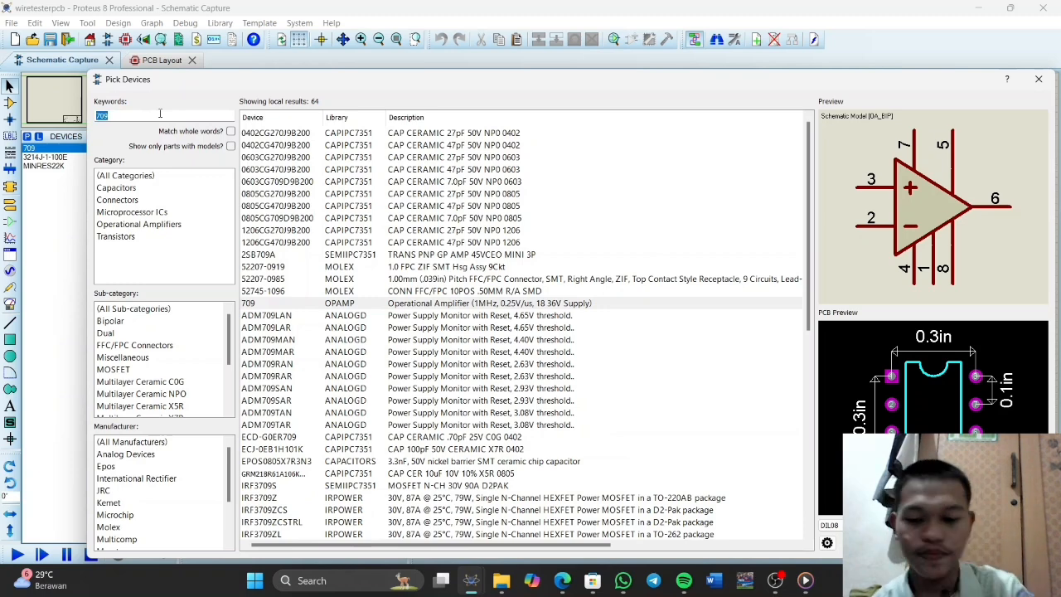
text(1)
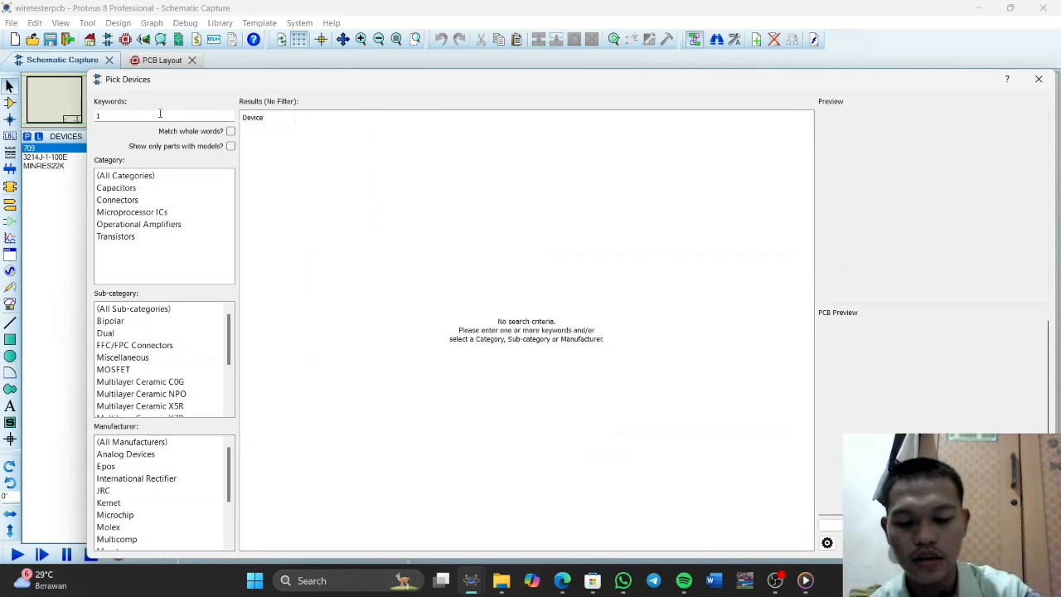
text(n414)
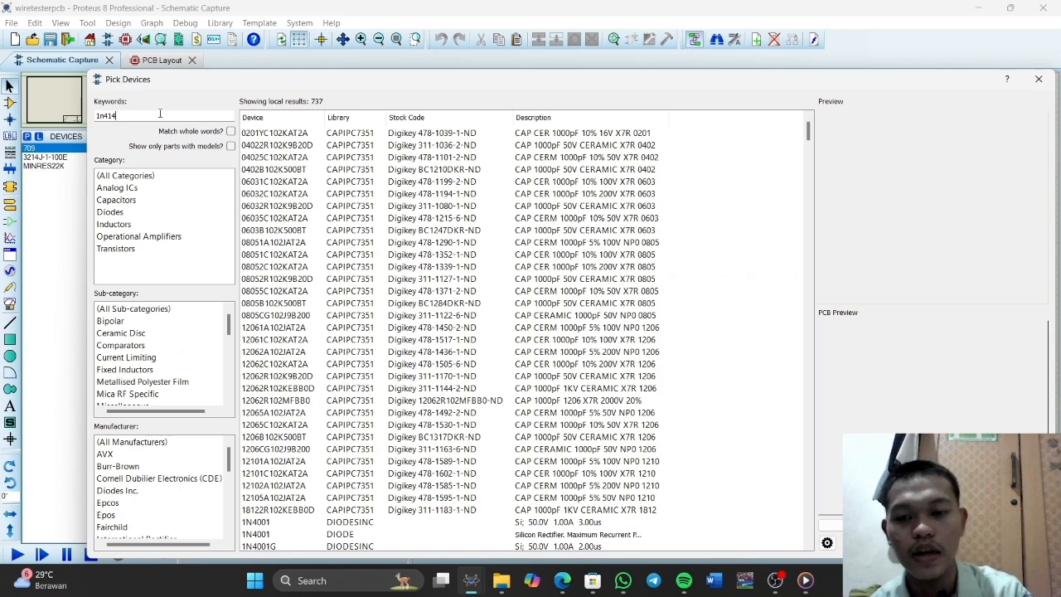
text(8)
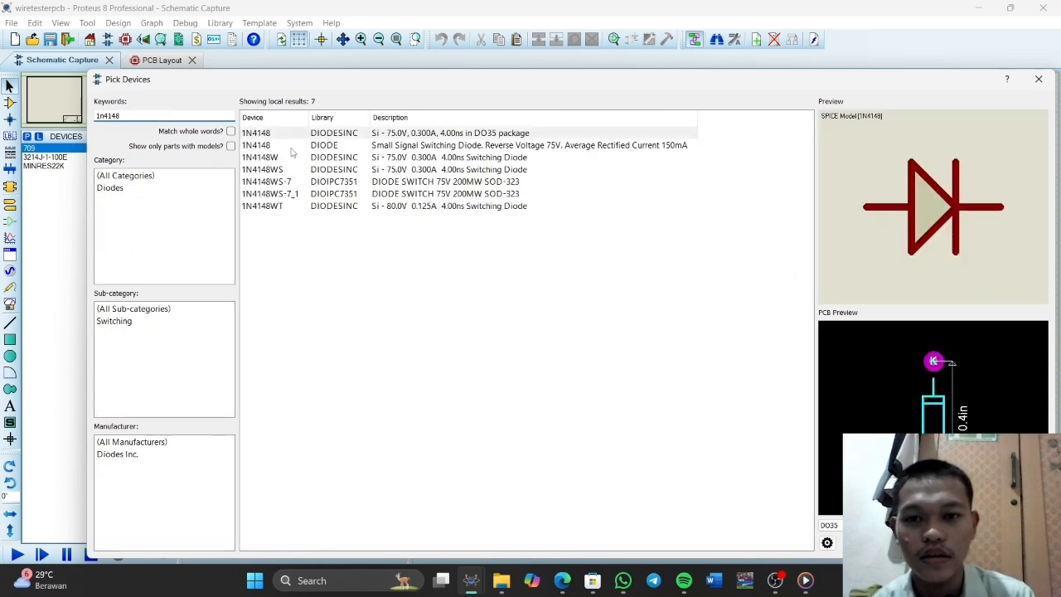
click(294, 148)
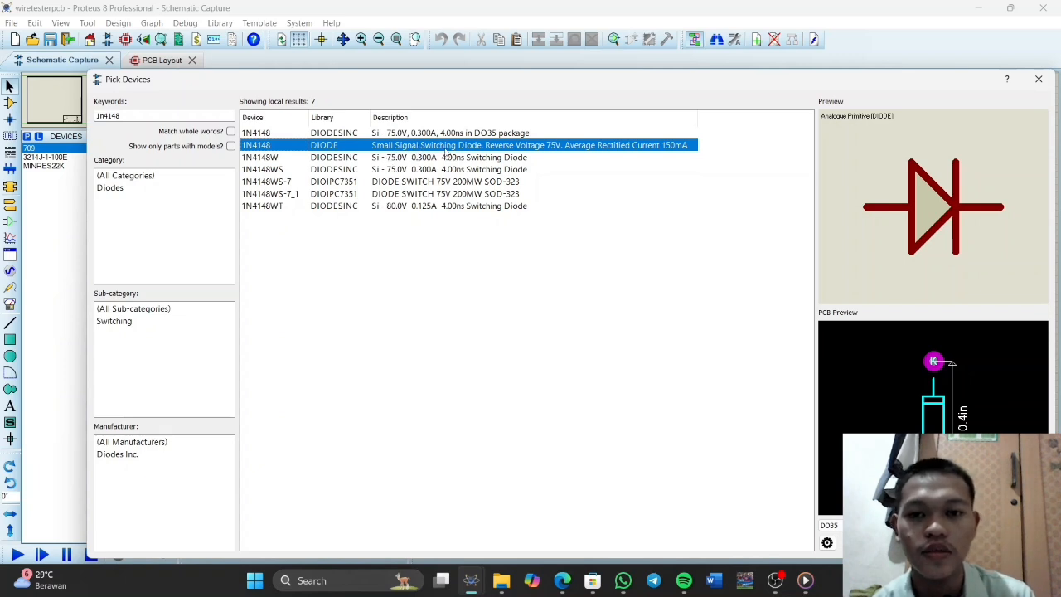
double_click(293, 147)
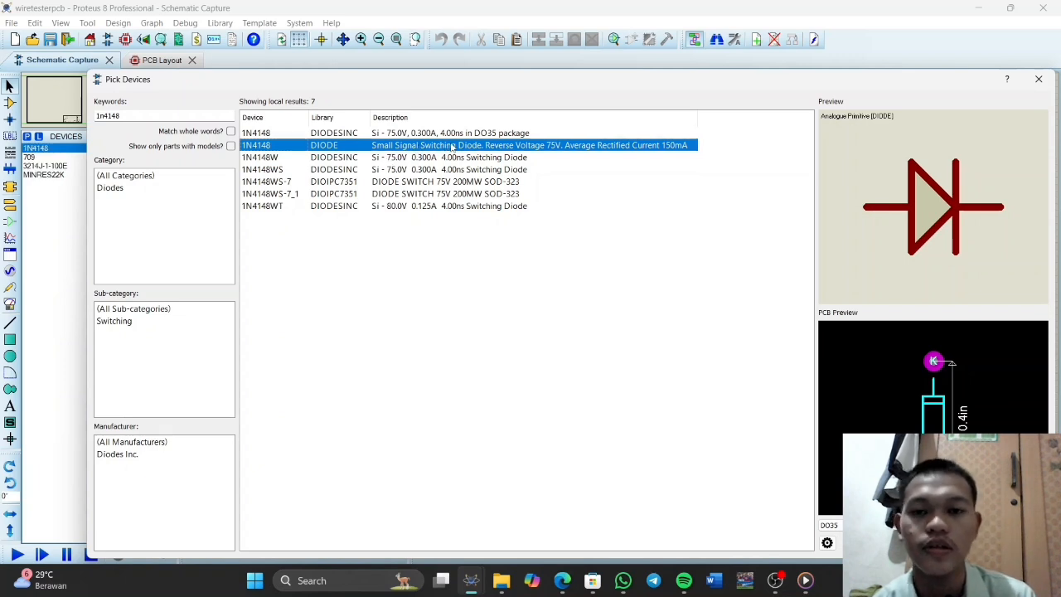
Search the device library for tblock and add the TBLOCK-I2 and TBLOCK-I3 terminal blocks to the device list
double_click(144, 115)
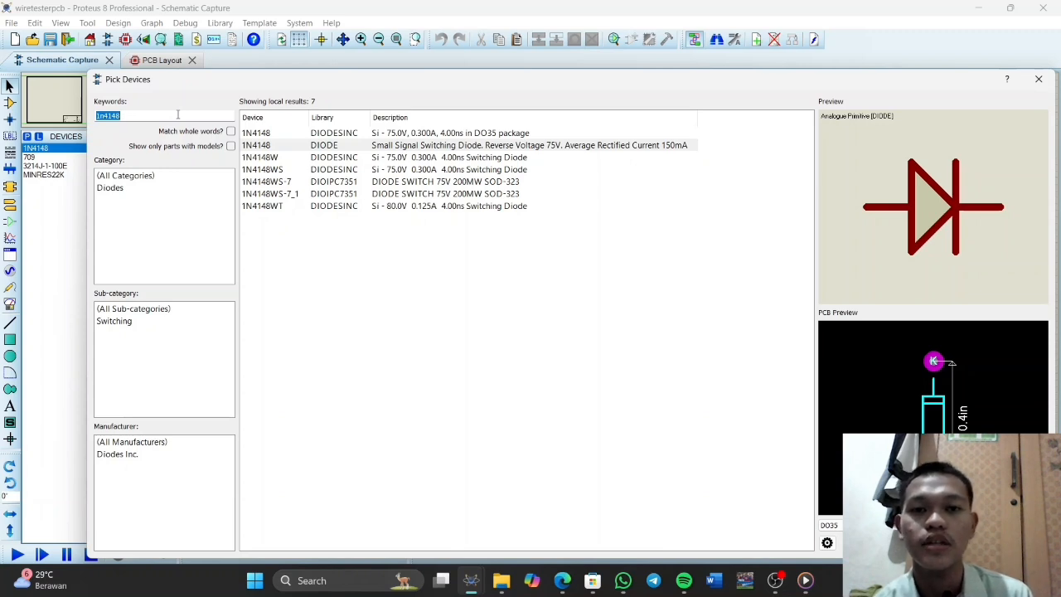
text(tblo)
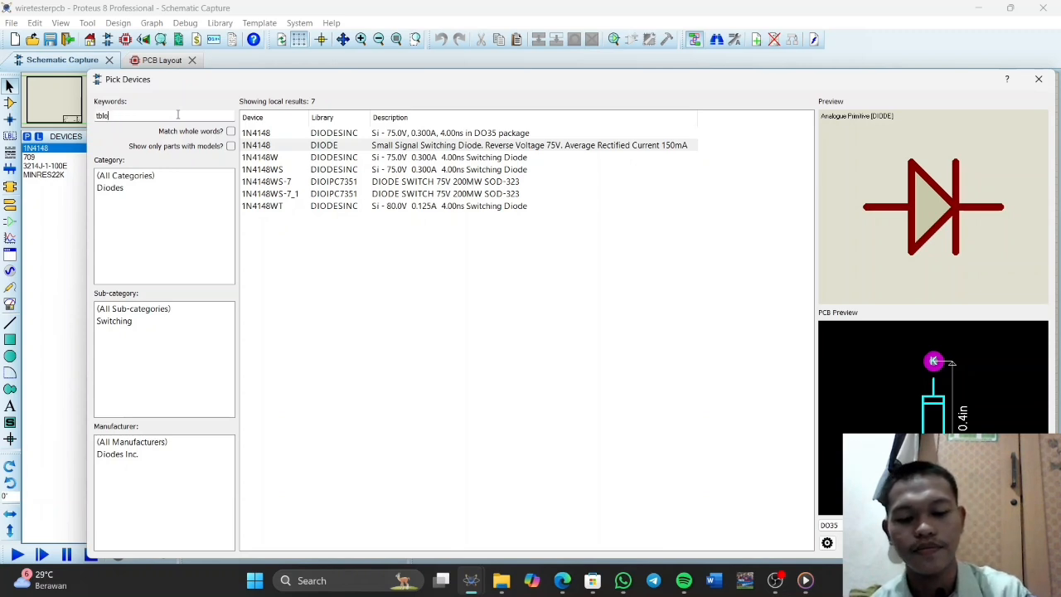
text(ck)
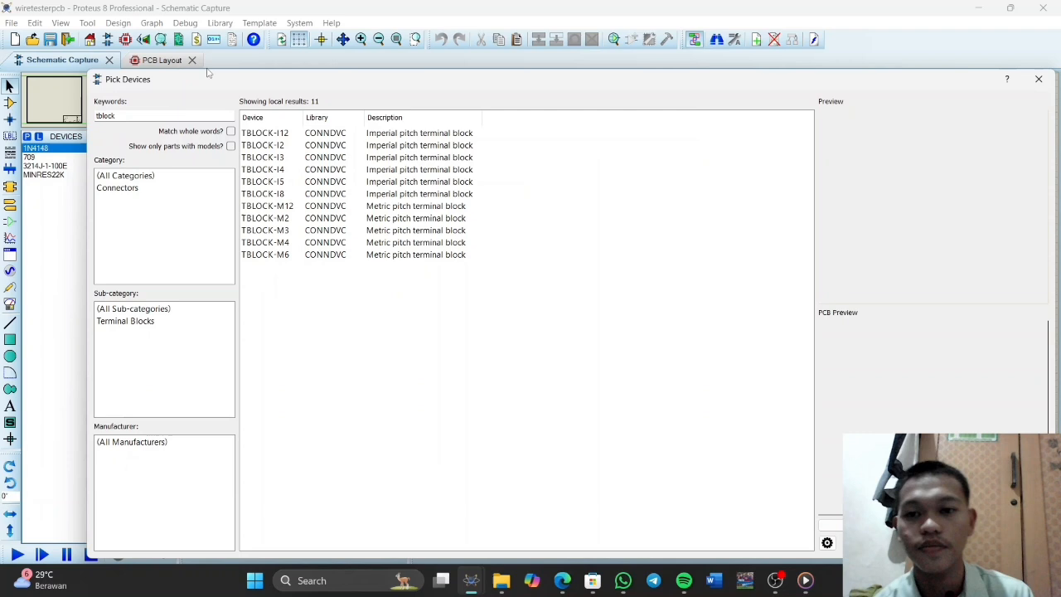
double_click(295, 147)
double_click(297, 158)
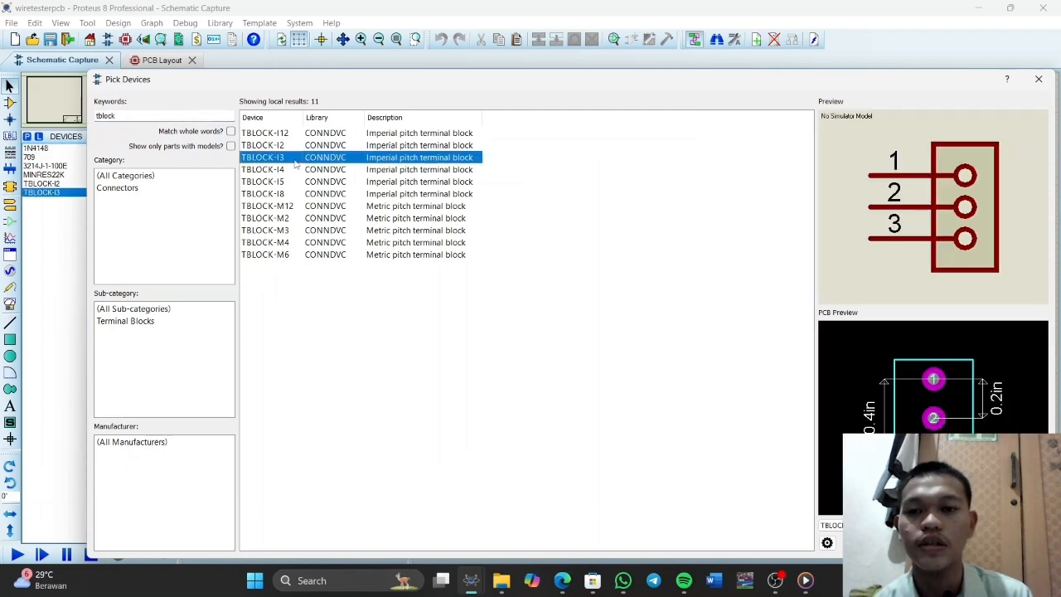
Search the device library for led, add the LED-AQUA model to the device list and finish picking devices
click(144, 116)
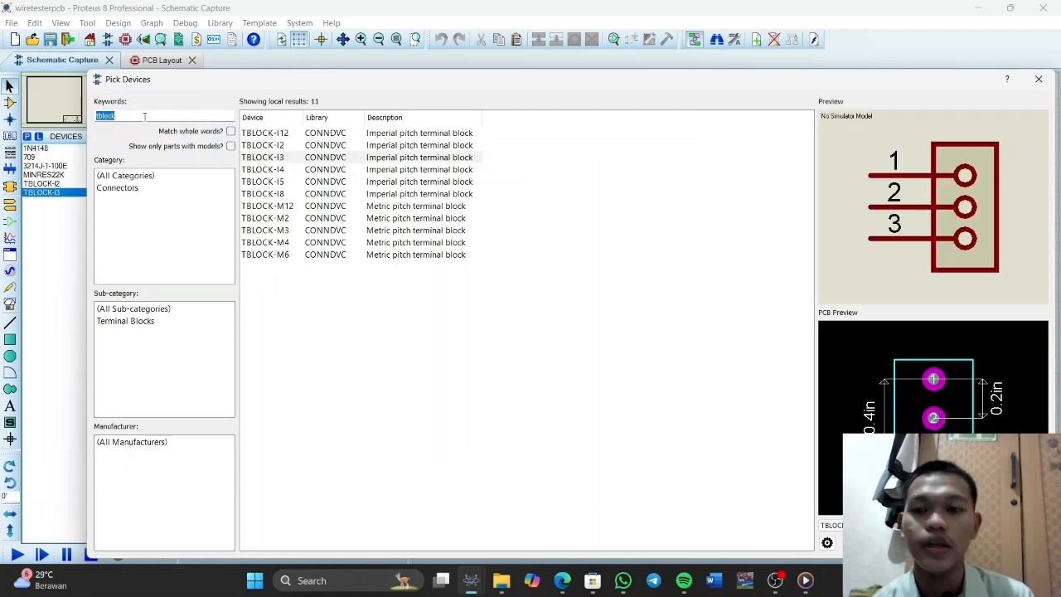
key(BackSpace)
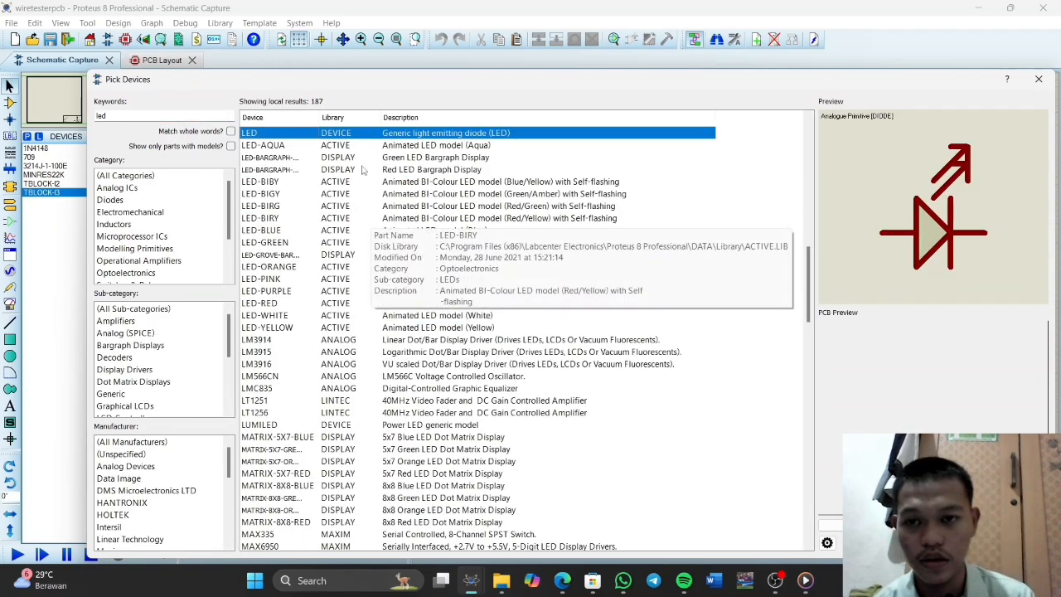
click(314, 147)
click(300, 184)
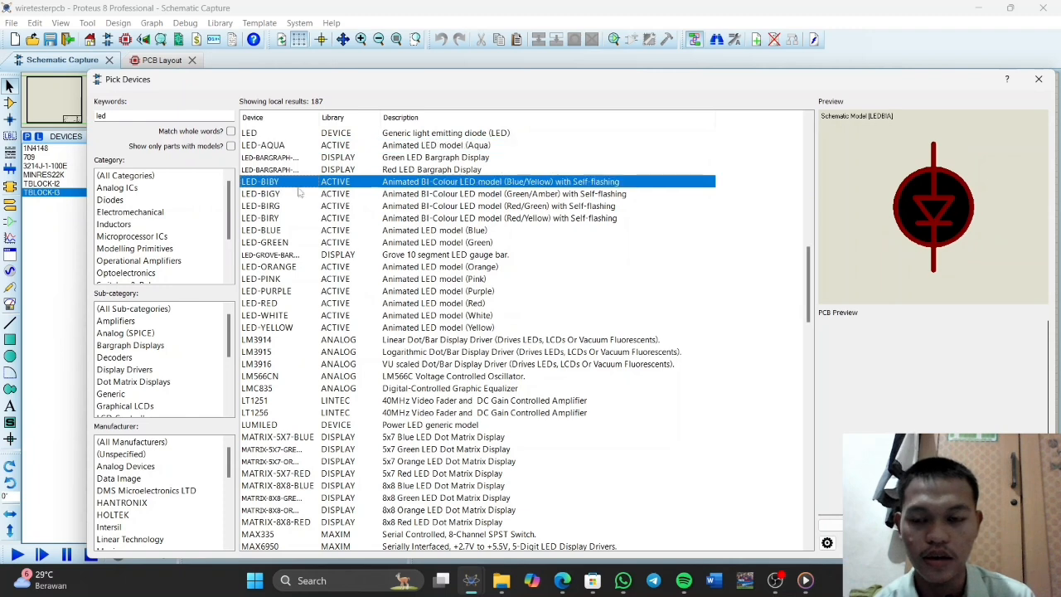
click(298, 207)
click(291, 243)
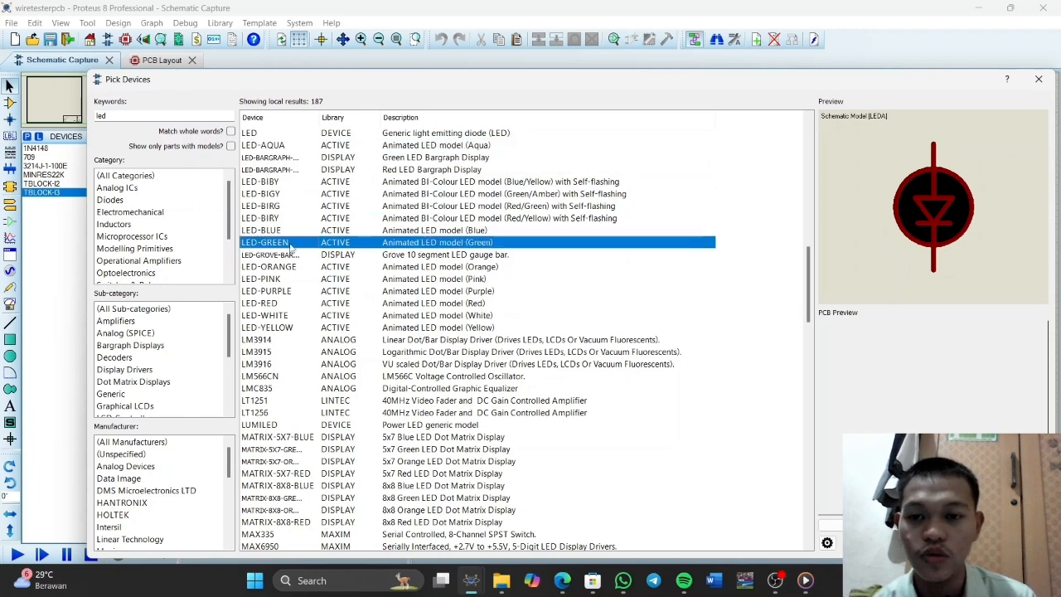
click(297, 294)
click(305, 279)
click(306, 267)
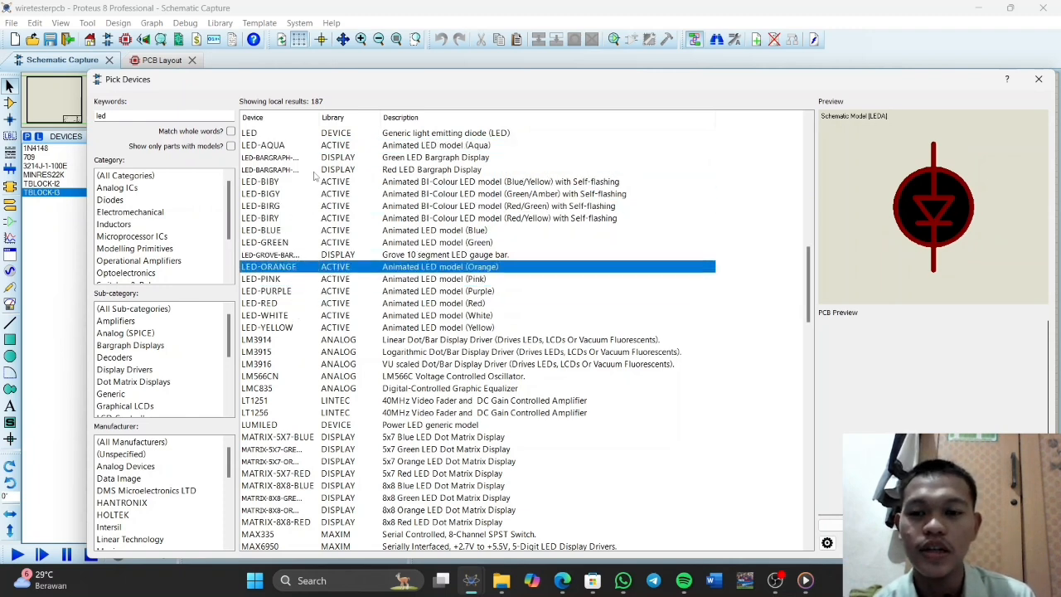
click(328, 147)
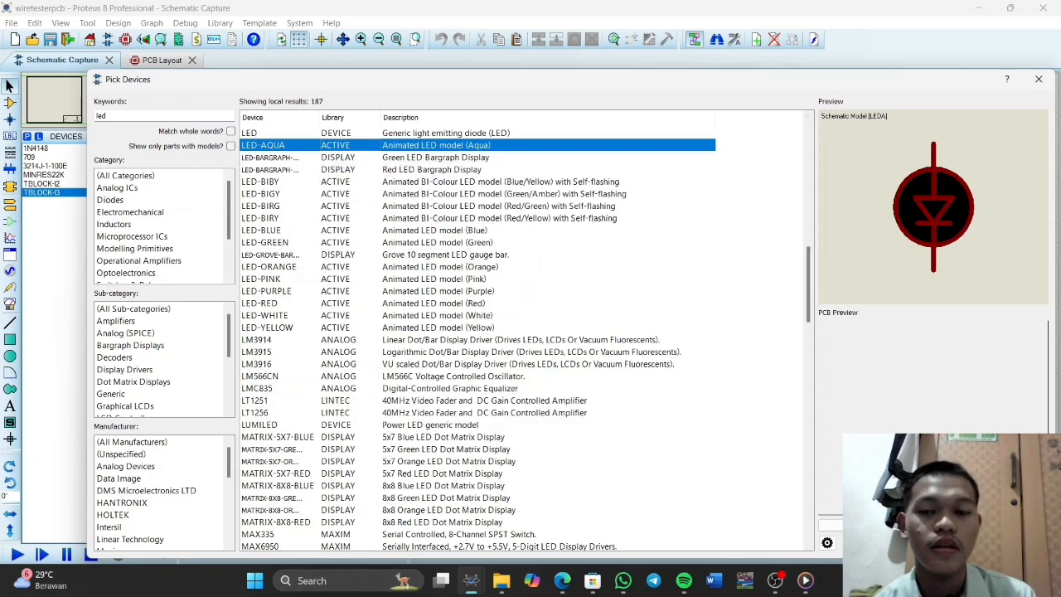
key(Return)
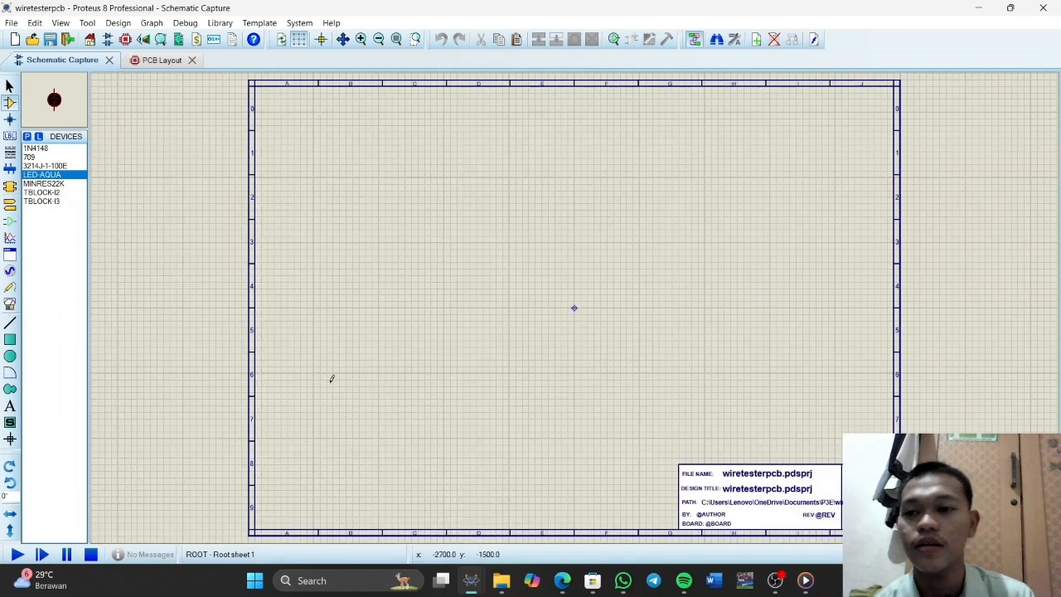
Place three vertical MINRES22K resistors in a column and two horizontal ones beside the gaps between them
click(55, 184)
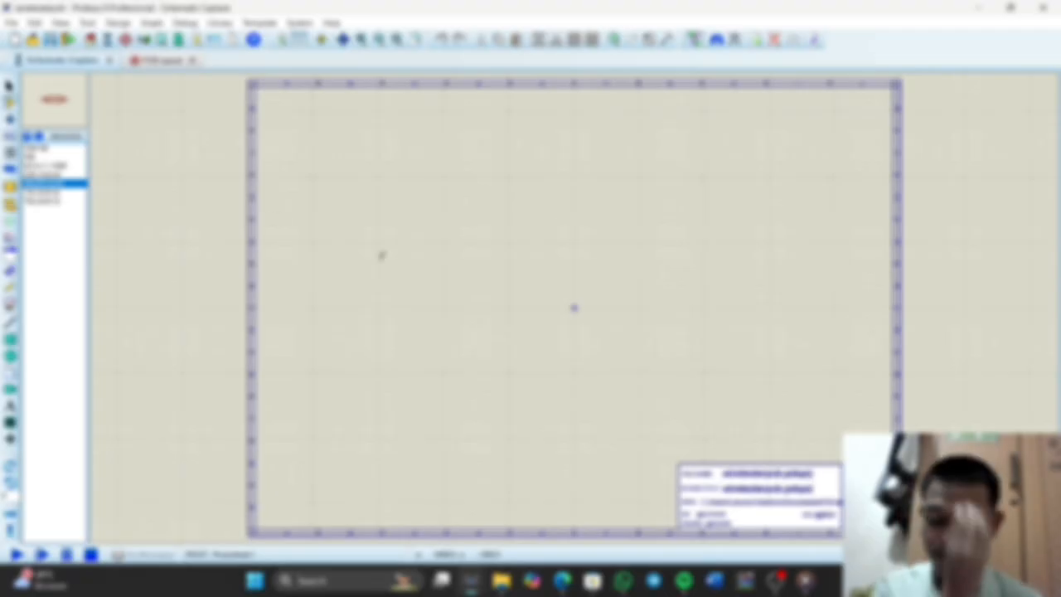
click(398, 239)
click(398, 297)
click(401, 357)
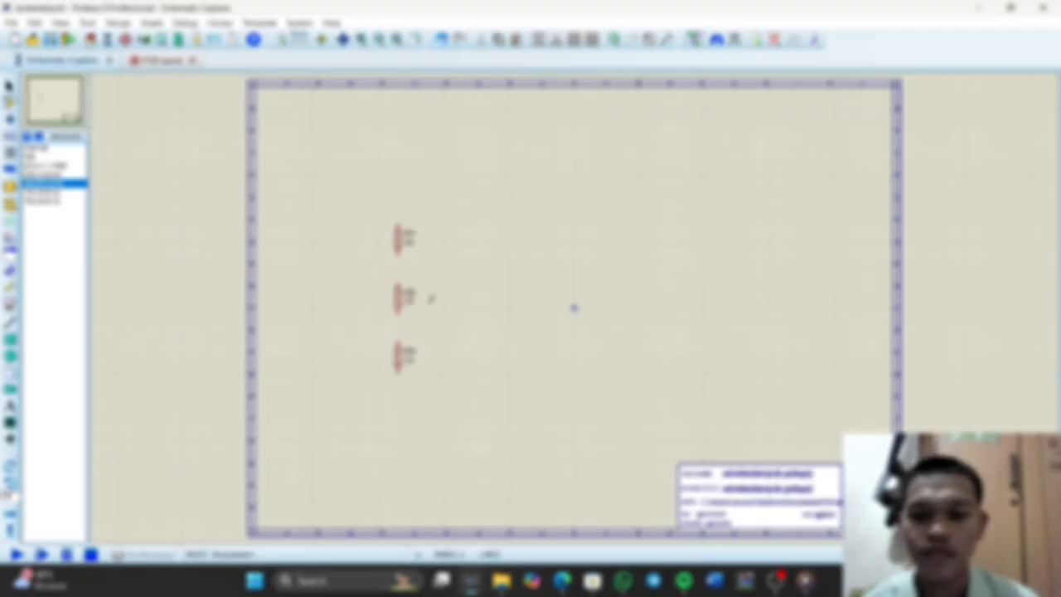
click(445, 268)
click(445, 332)
Place the 3214J-1-100E trimpot beside the two horizontal resistors and shift the whole group toward the sheet's upper-left area
click(48, 166)
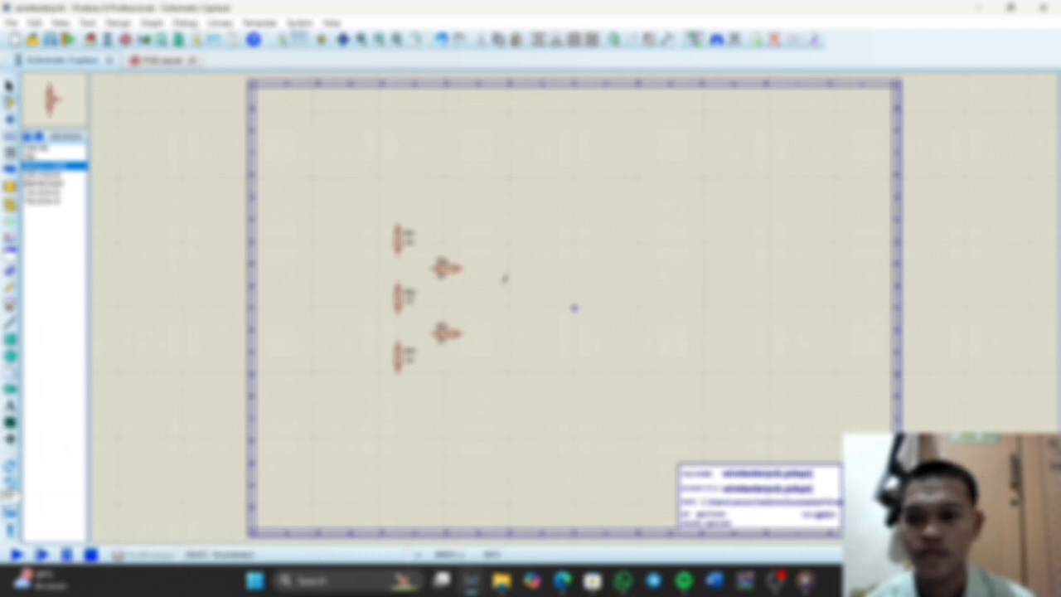
click(477, 300)
drag(326, 178, 599, 450)
drag(481, 332, 436, 268)
click(498, 331)
Place the 709 op-amp beside the trimpot and the 1N4148 diode in line with its output
click(50, 157)
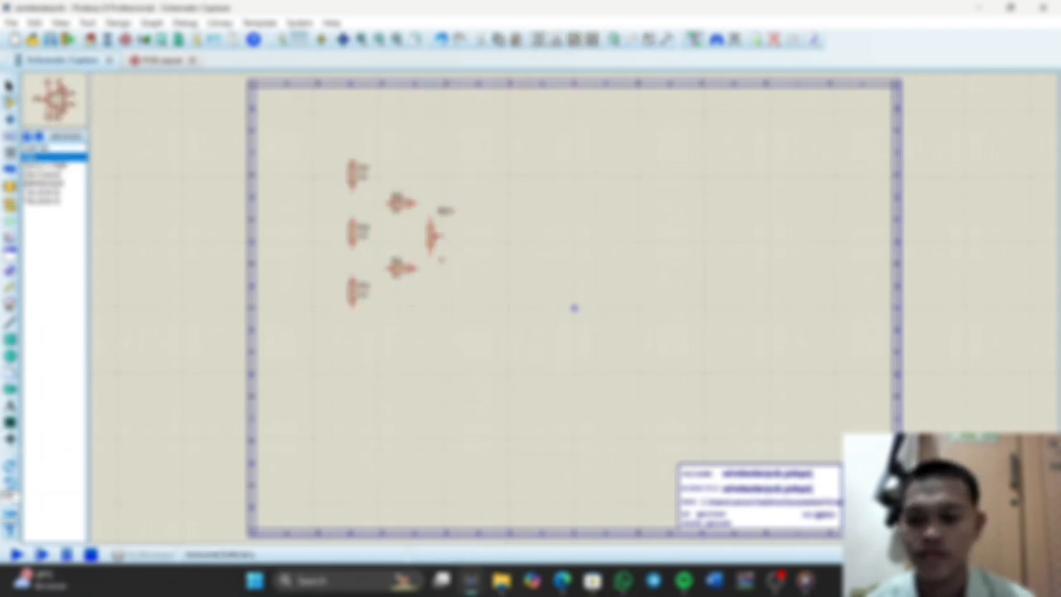
click(522, 237)
click(495, 236)
click(50, 148)
click(543, 239)
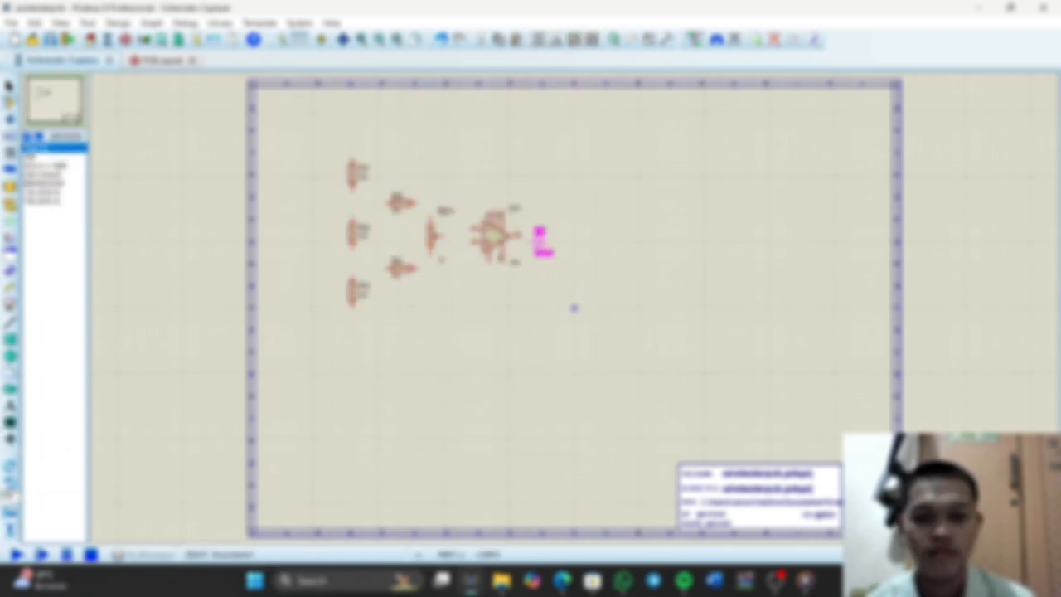
click(545, 236)
Place a horizontal MINRES22K resistor after the diode and the LED-AQUA after that resistor, in line with the op-amp output
click(50, 184)
click(583, 236)
click(583, 237)
click(50, 174)
click(678, 249)
drag(626, 236, 626, 236)
Place the TBLOCK-I2 connector, rotated to face the circuit, before the resistor column and the TBLOCK-I3 connector beyond the LED
click(49, 193)
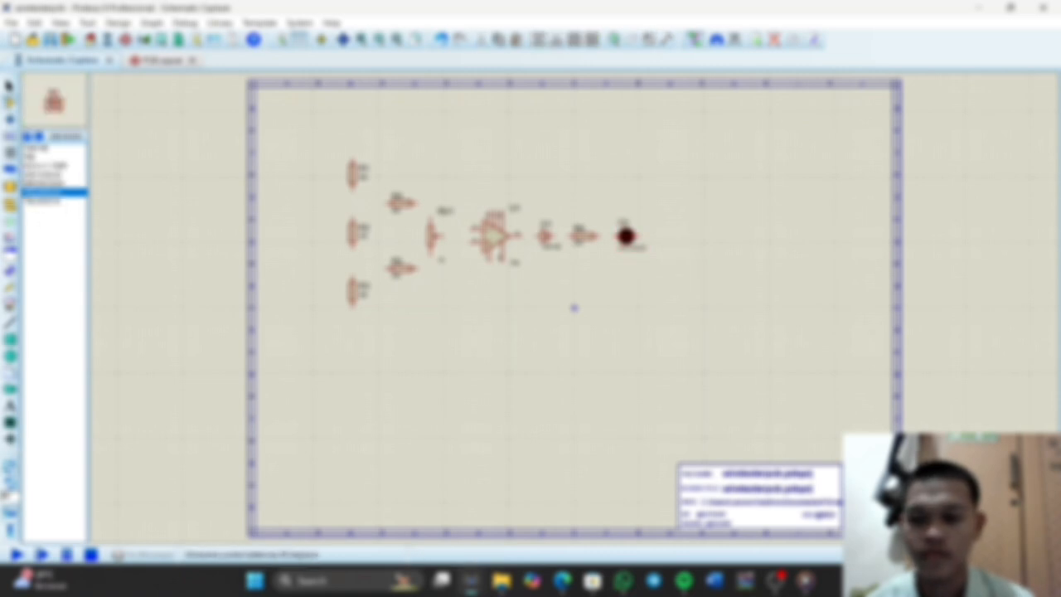
click(301, 223)
click(10, 467)
click(280, 245)
click(280, 233)
click(50, 201)
click(690, 236)
click(690, 236)
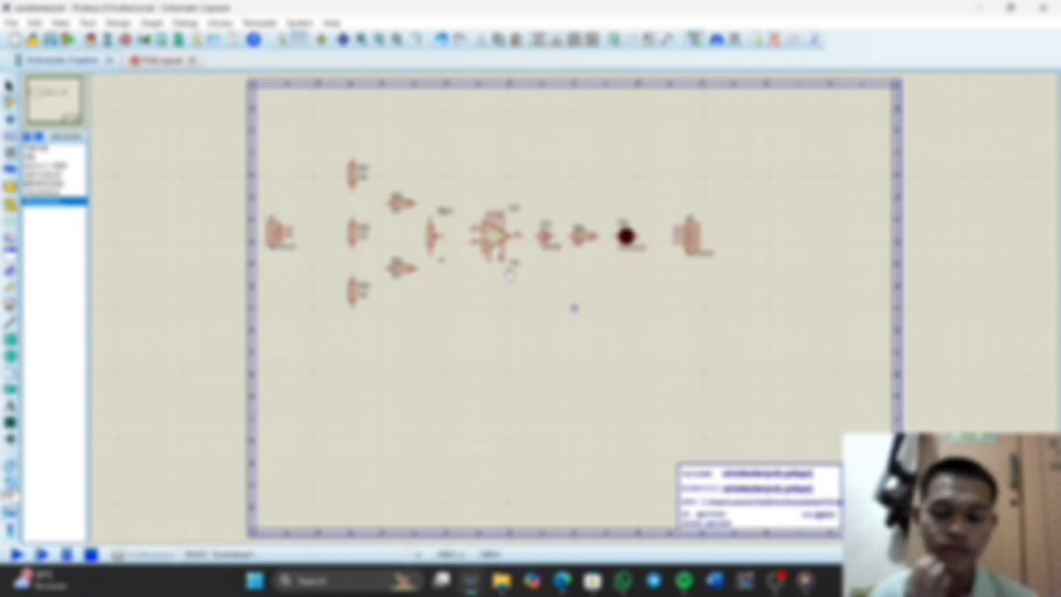
Wire R1's lower end to R2 and R1's upper end over the circuit to the LED's outer terminal
click(353, 217)
click(353, 191)
click(352, 158)
click(641, 237)
Wire the op-amp output through the diode, series resistor and LED to J2 pin 2, and join R2 to R3
click(613, 236)
click(597, 236)
click(571, 236)
click(554, 237)
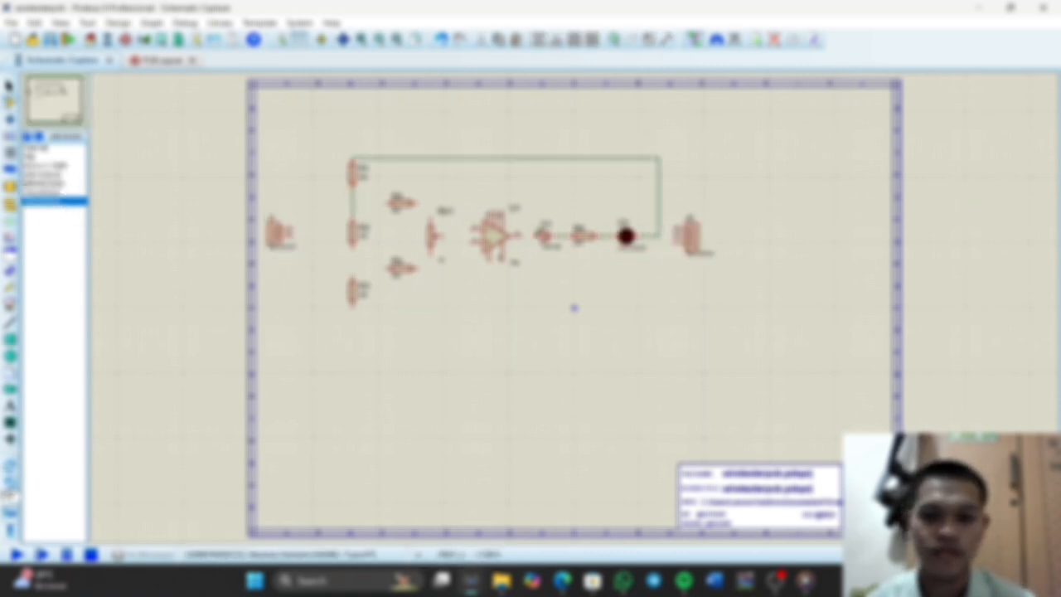
click(659, 237)
click(675, 236)
click(352, 248)
click(353, 278)
Delete the resistor between diode and LED, then place a vertical MINRES22K below the op-amp's inputs and a horizontal one in the vacated spot
right_click(594, 237)
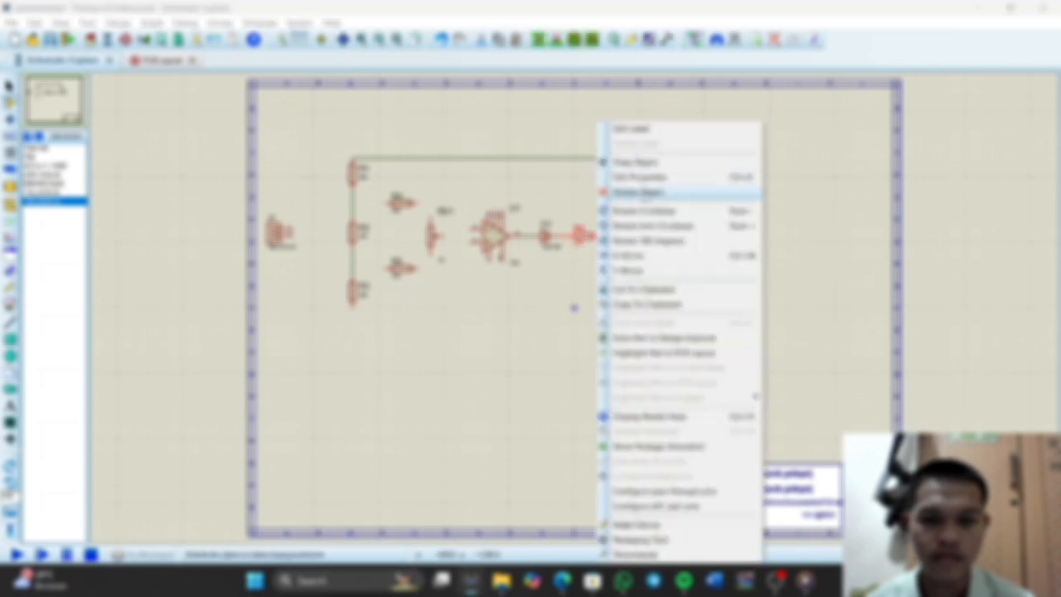
click(639, 192)
click(49, 184)
click(9, 466)
click(457, 292)
click(457, 292)
click(10, 466)
click(592, 237)
click(584, 236)
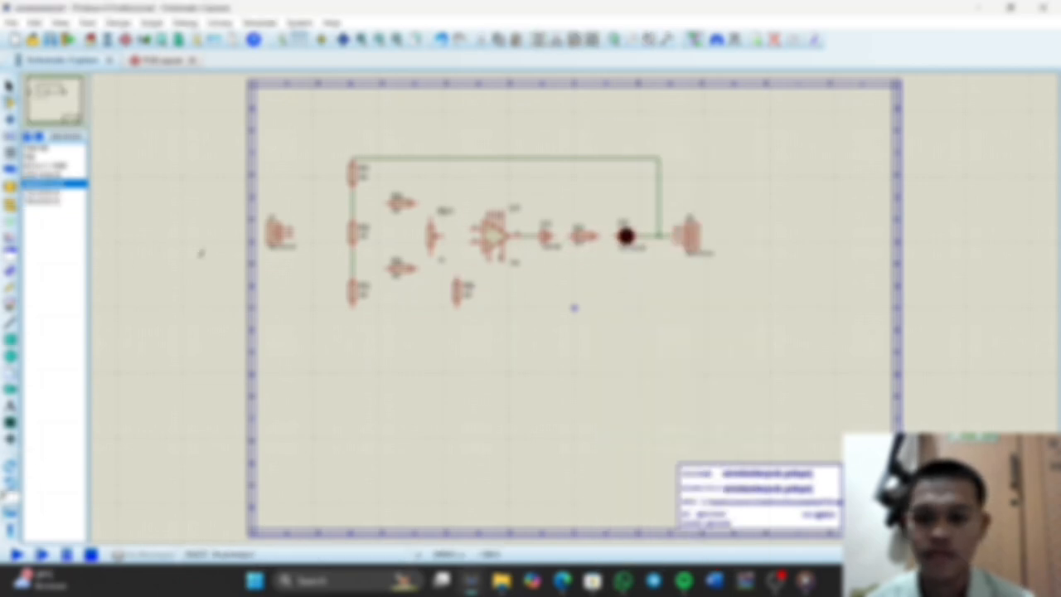
Wire R3, the vertical resistor below the op-amp and op-amp pin 7 to J2 pin 1, and connect the diode to R7
click(352, 306)
click(457, 307)
click(673, 241)
click(457, 321)
click(490, 261)
click(490, 320)
click(554, 236)
click(571, 236)
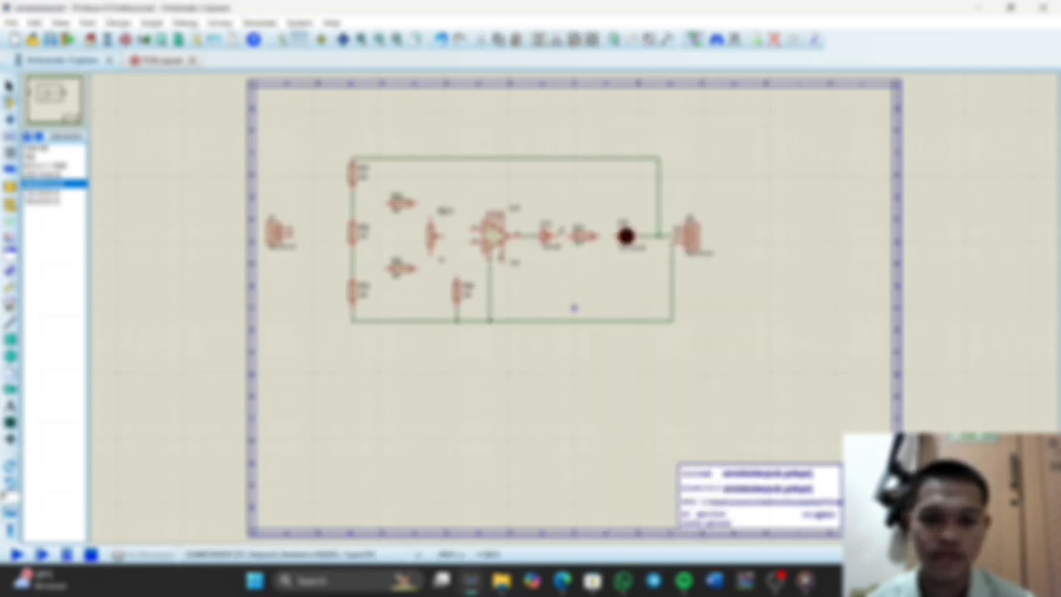
Wire R4 to op-amp pin 2 and connect the trimpot's upper end to that wire
click(417, 203)
click(474, 229)
click(431, 219)
click(430, 203)
Wire R5 to op-amp pin 3 and connect the trimpot's lower end to that wire
click(431, 255)
right_click(438, 265)
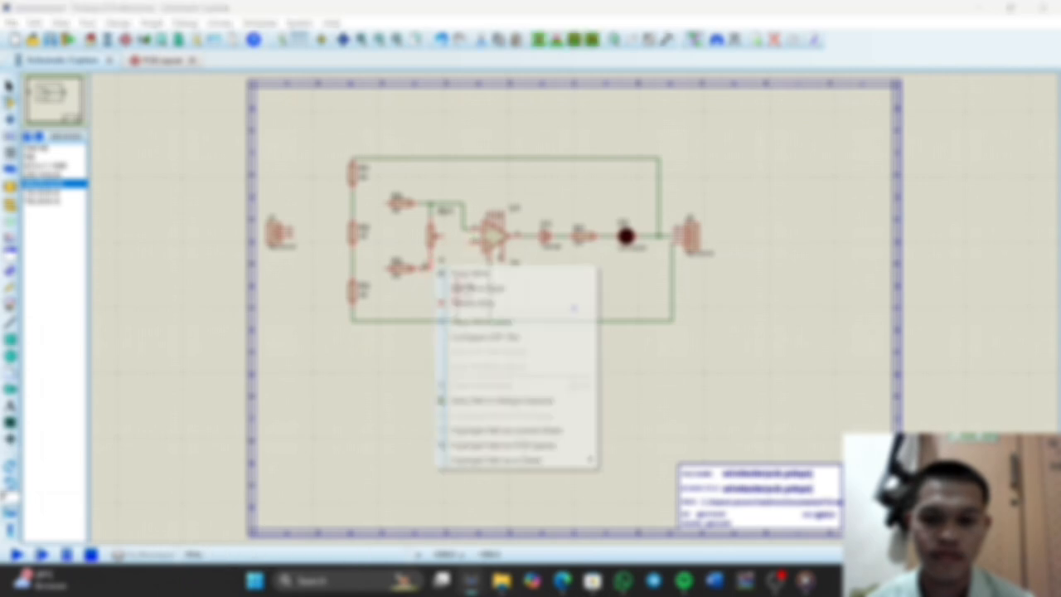
click(474, 242)
click(473, 242)
click(418, 269)
click(431, 255)
click(431, 268)
Wire the trimpot's wiper to R6 and align R6 under the wiper wire, keeping its lower end on the bottom rail
click(457, 276)
click(457, 268)
click(443, 237)
click(457, 276)
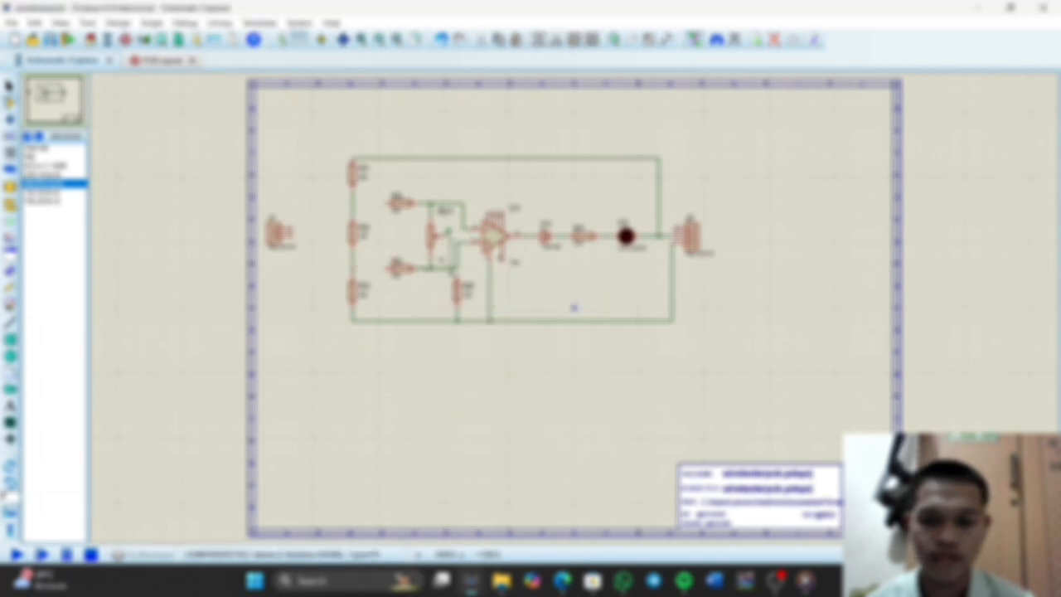
drag(457, 292, 450, 292)
right_click(469, 306)
click(460, 312)
click(452, 320)
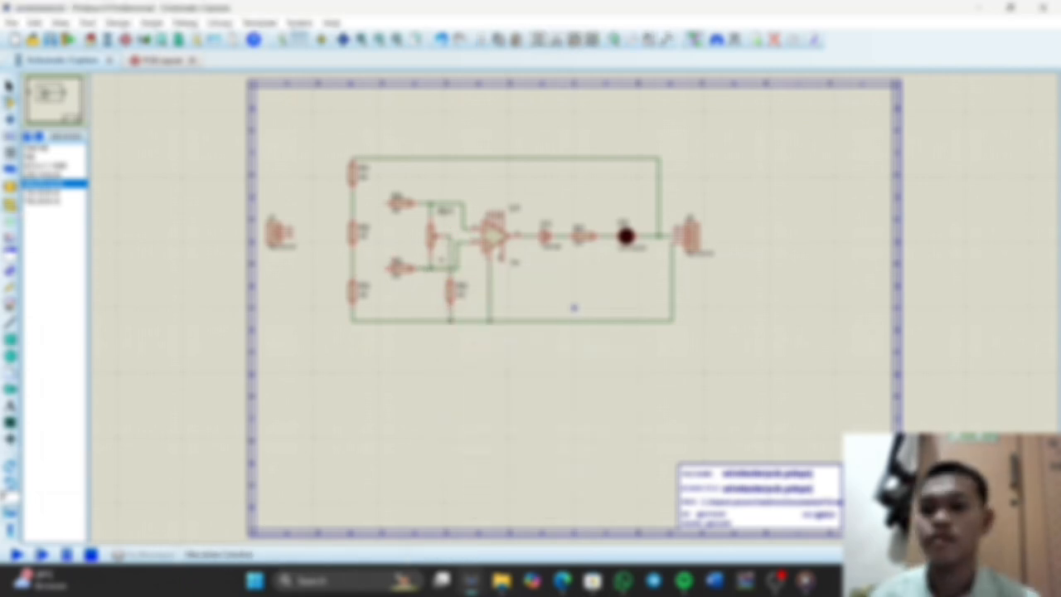
Place two INPUT terminals before the resistor column and wire them to R4 and R5 across the R1–R2 and R2–R3 wires
click(10, 204)
click(35, 157)
click(321, 203)
click(322, 268)
click(328, 269)
click(385, 268)
click(386, 204)
click(329, 203)
Place INPUT terminals on both pins of J1 and wire J2 pin 3 to op-amp pin 4
click(301, 230)
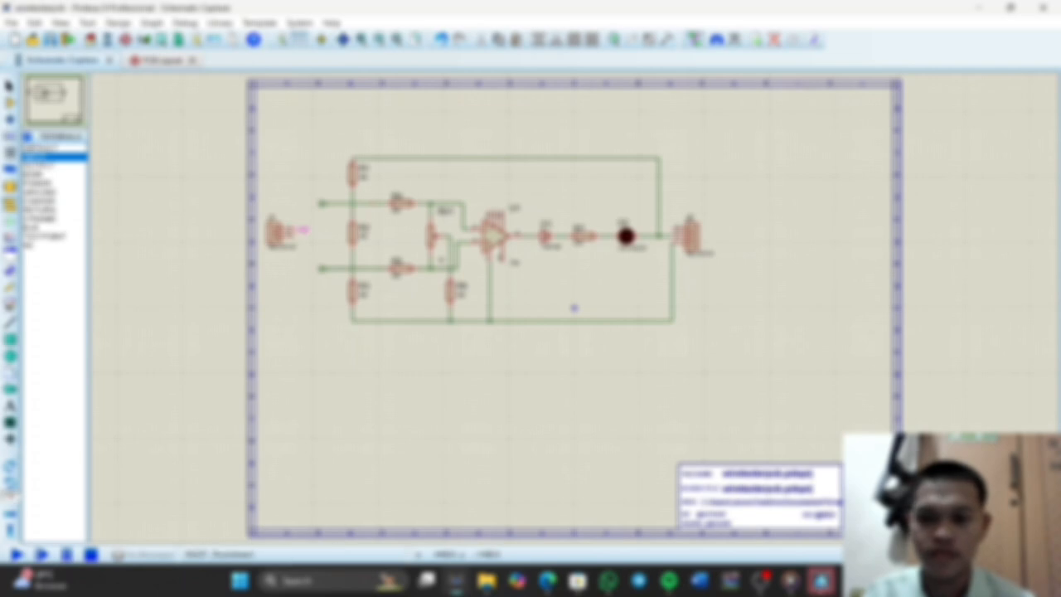
click(301, 236)
click(672, 230)
click(490, 214)
Set R2's value to 100 and R5's value to 1k
scroll(540, 215, up, 1)
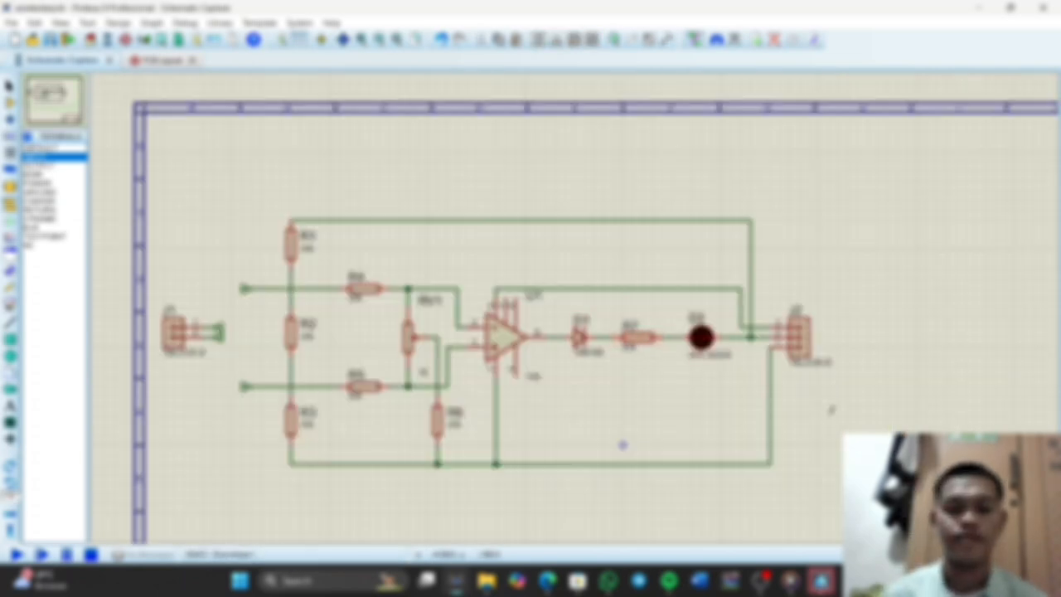
double_click(291, 333)
key(Return)
double_click(364, 387)
key(Return)
double_click(356, 397)
text(1k)
key(Return)
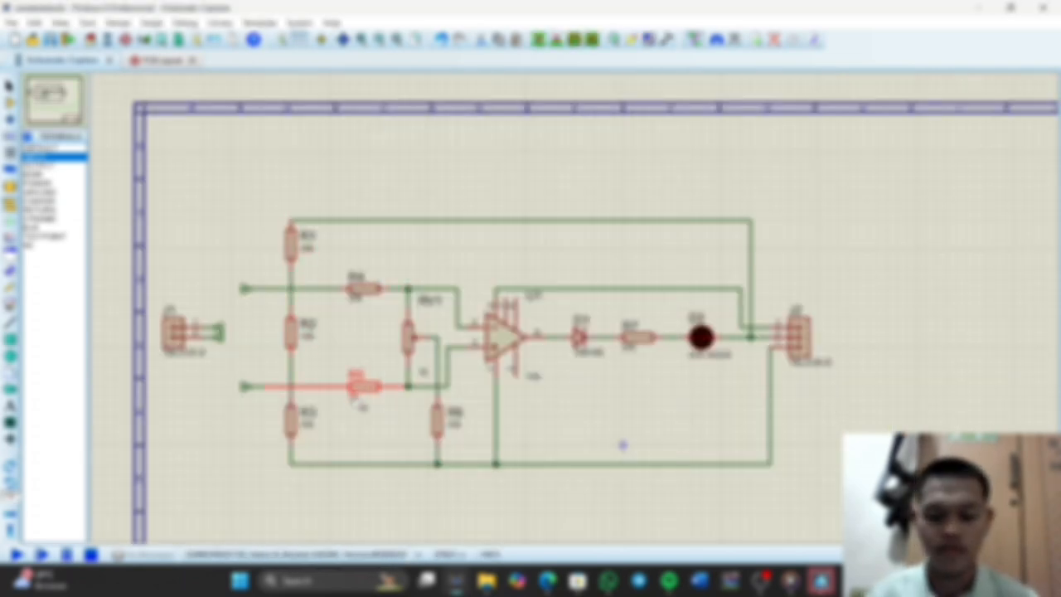
Set R4's value to 1k and R7's value to 470
double_click(355, 297)
text(1k)
key(Return)
double_click(630, 347)
text(330)
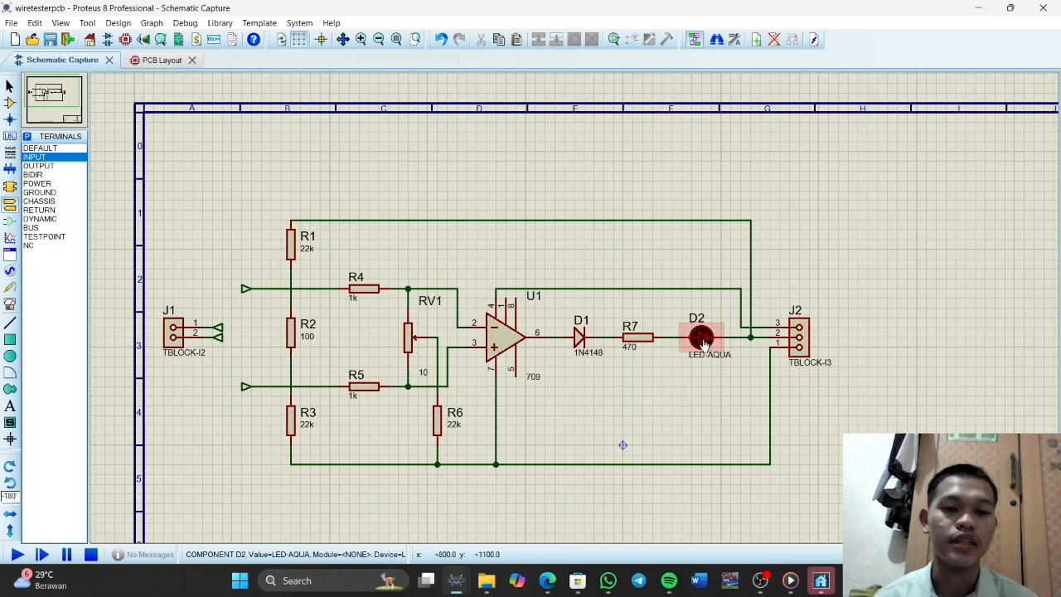
Open the Packaging Tool for D2 and add the through-hole LED package with 100th pitch and A-K pinout
right_click(705, 340)
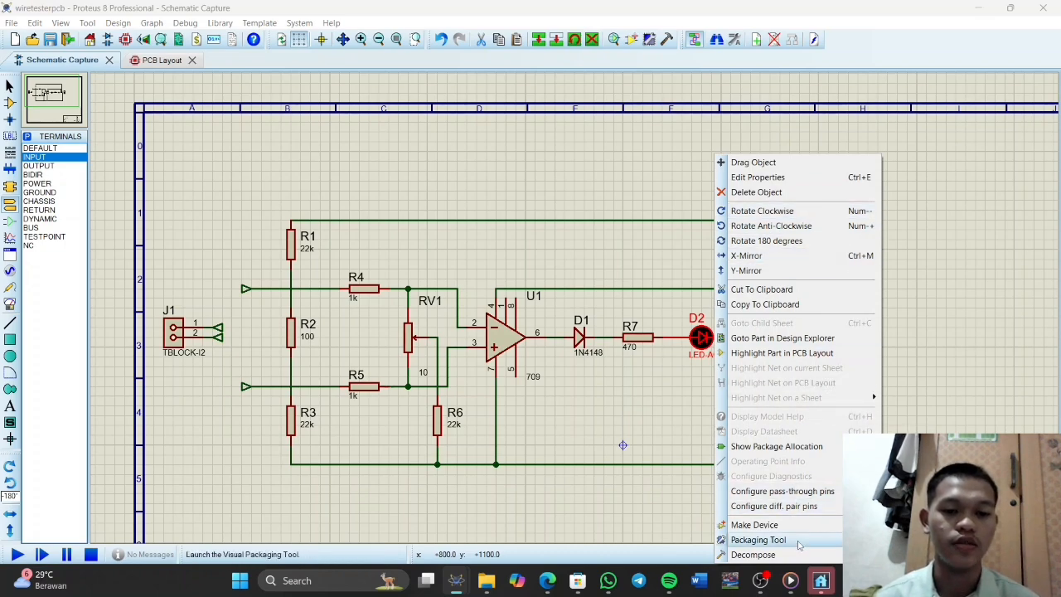
click(800, 545)
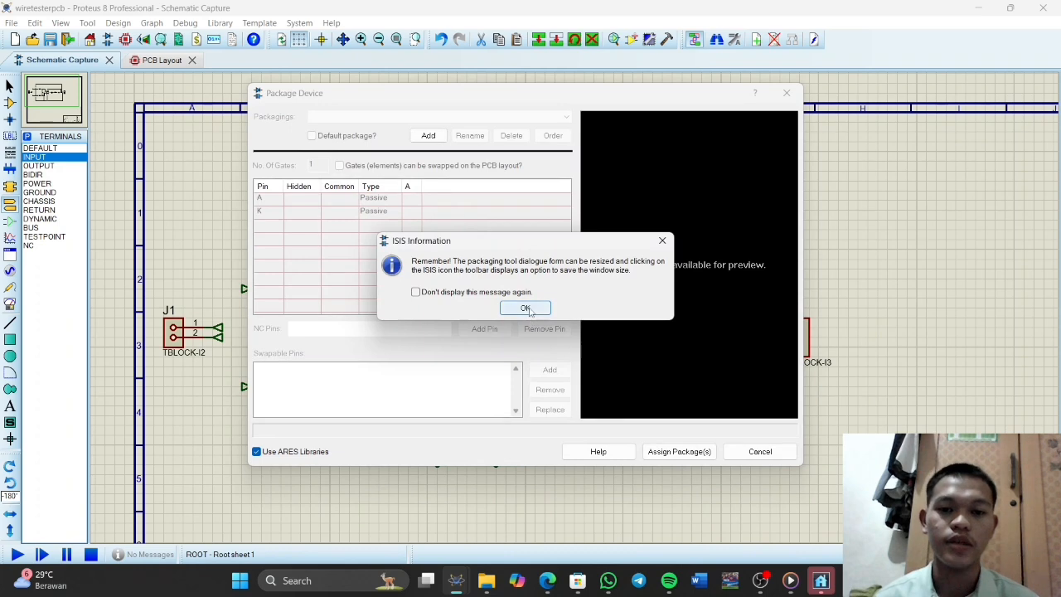
click(529, 310)
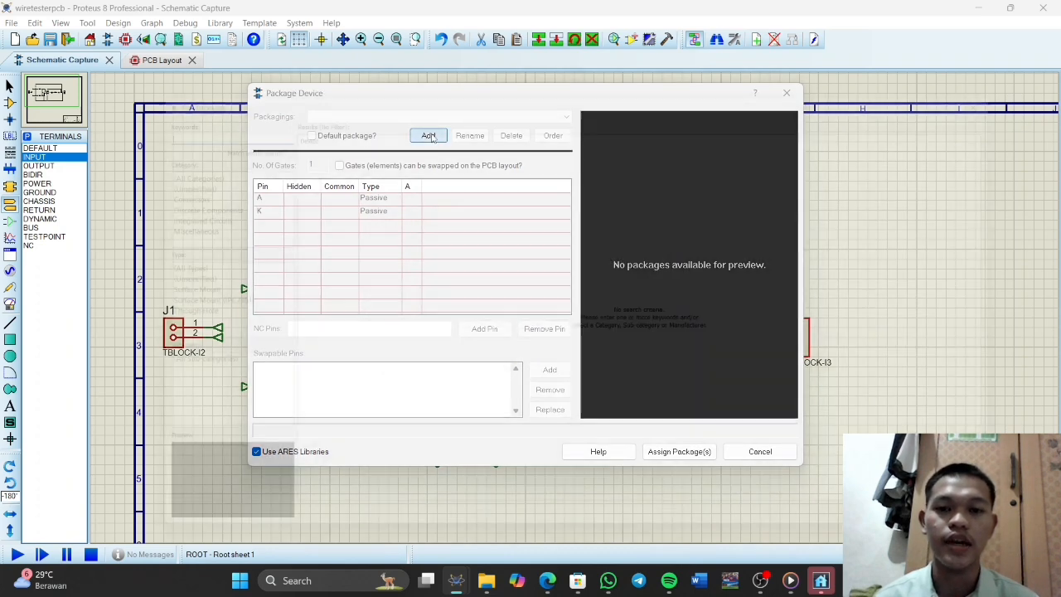
click(429, 136)
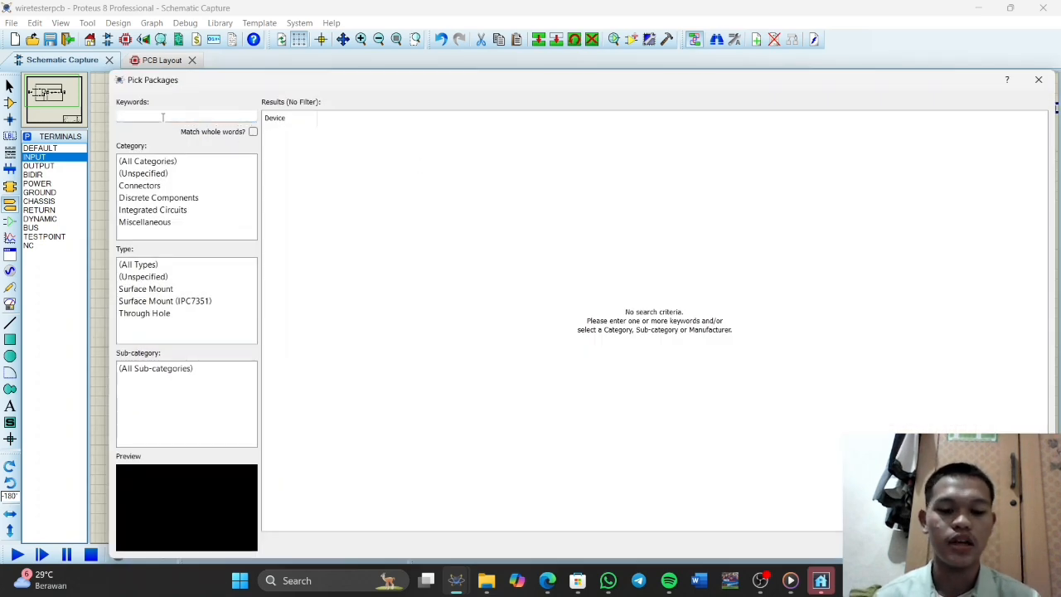
text(led)
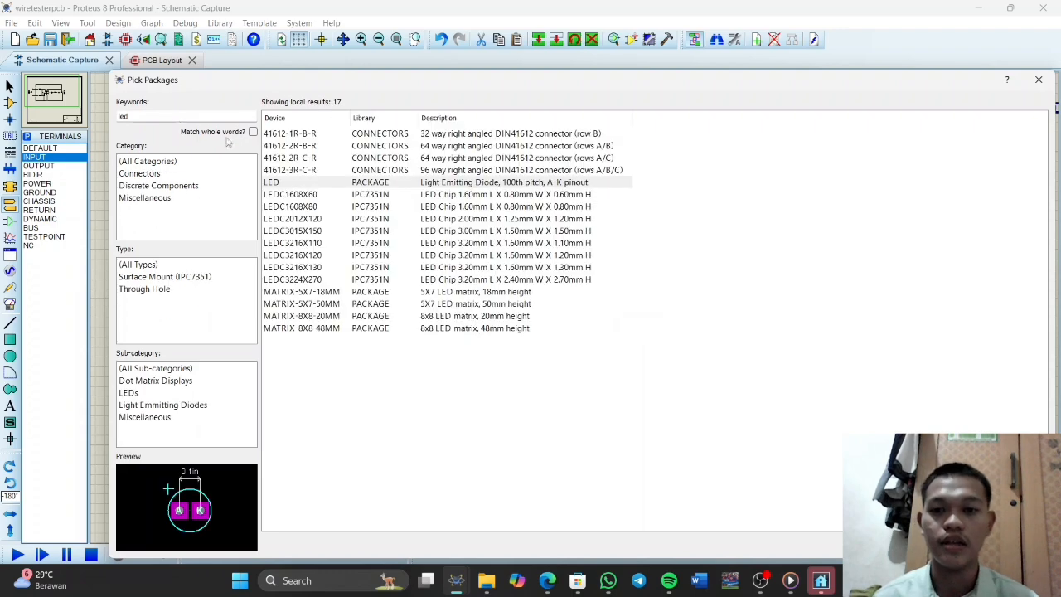
click(333, 186)
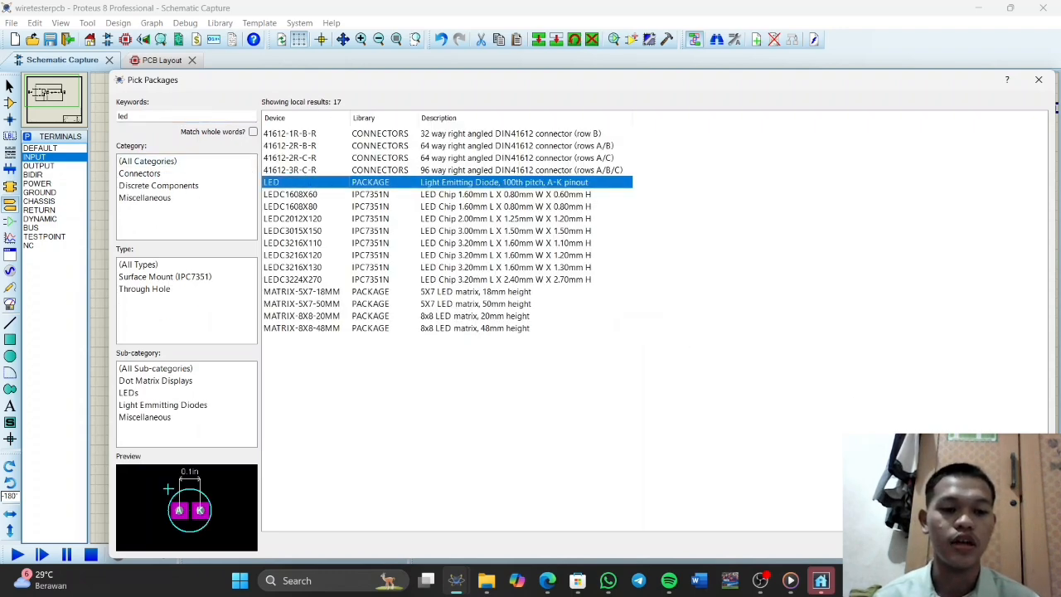
click(941, 545)
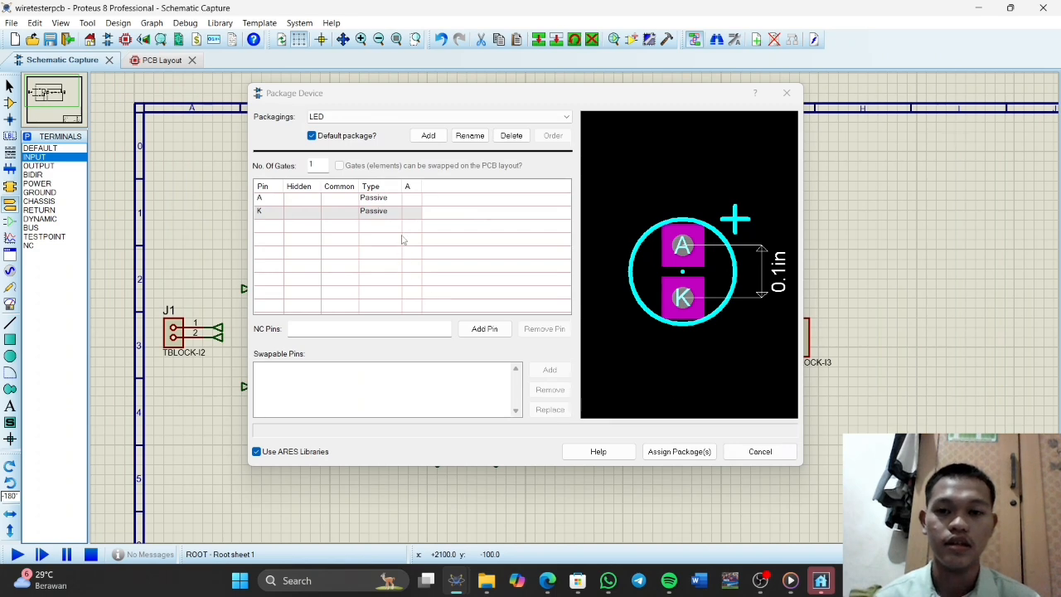
Map D2's pins to package pads A and K, and save the packaged device in the ACTIVE library
click(417, 202)
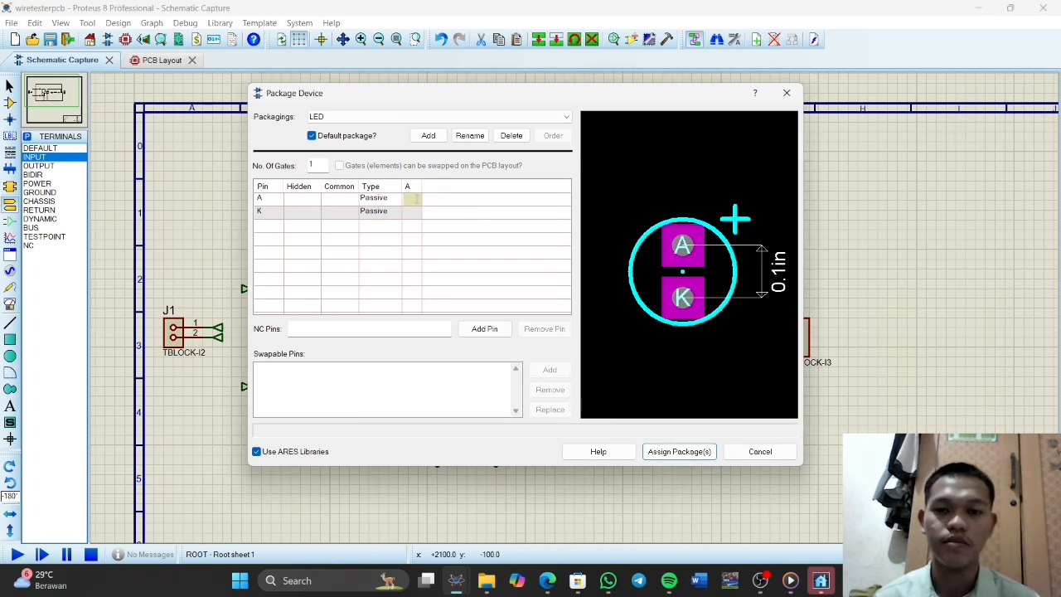
text(A)
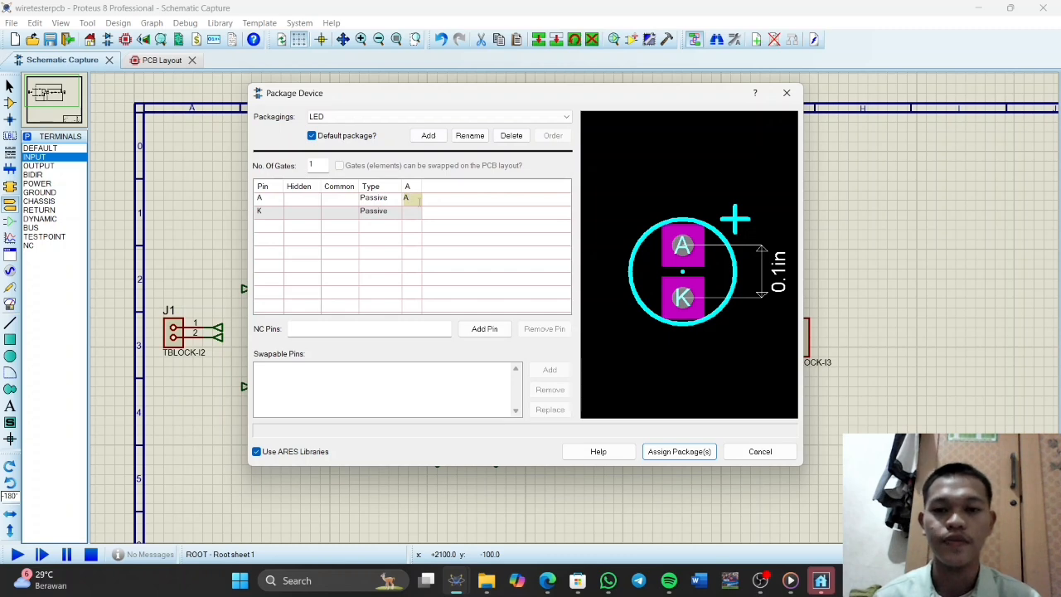
click(414, 211)
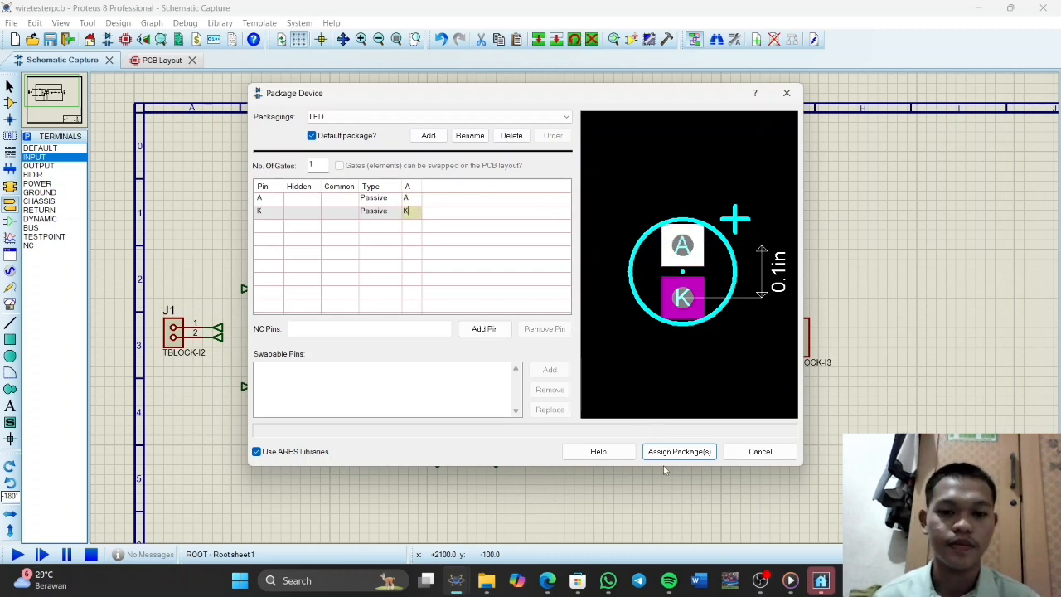
text(K)
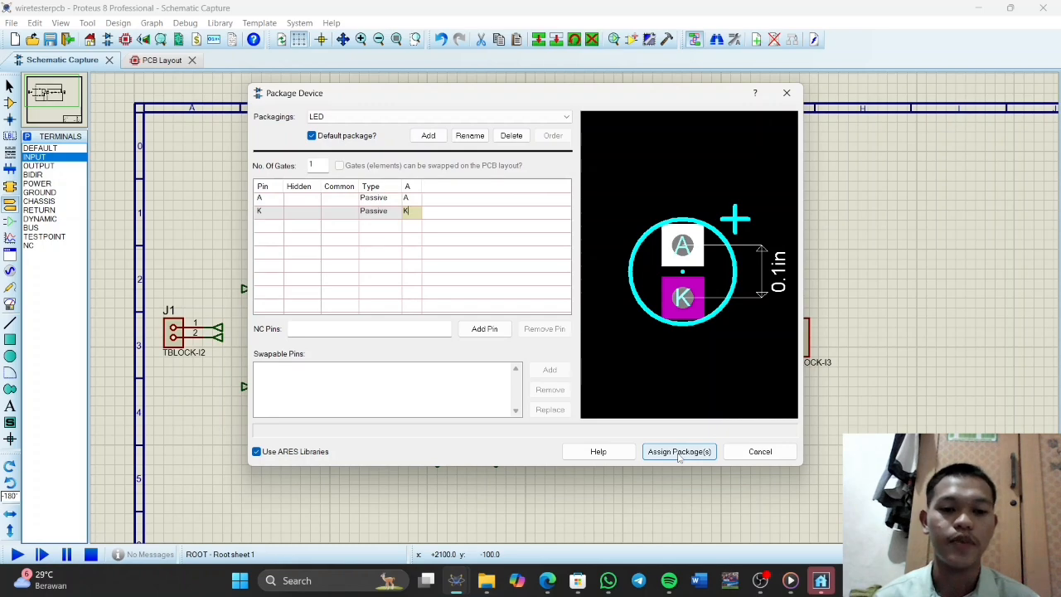
click(678, 455)
click(550, 373)
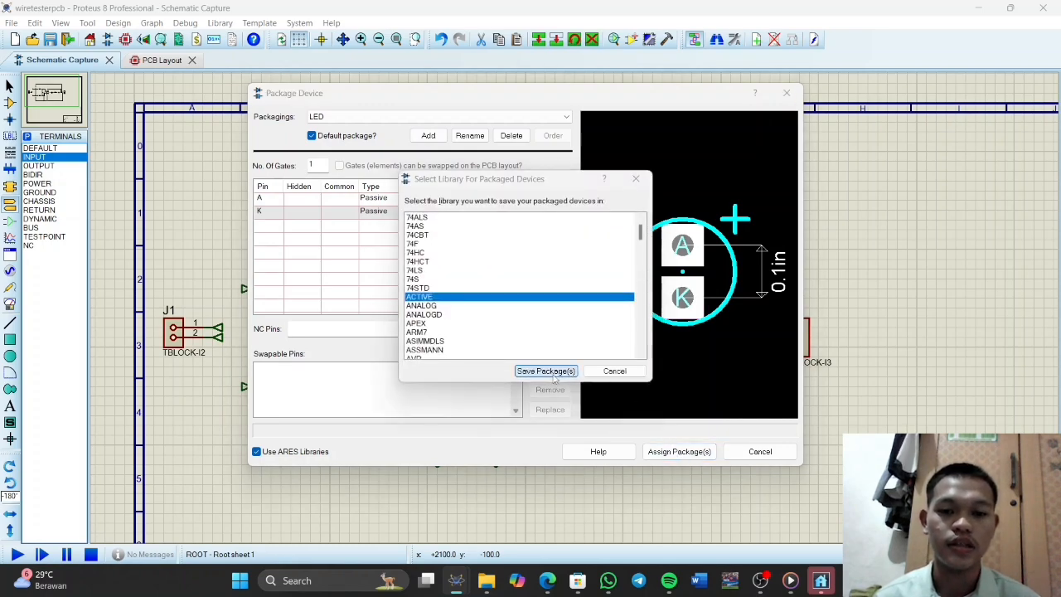
click(497, 301)
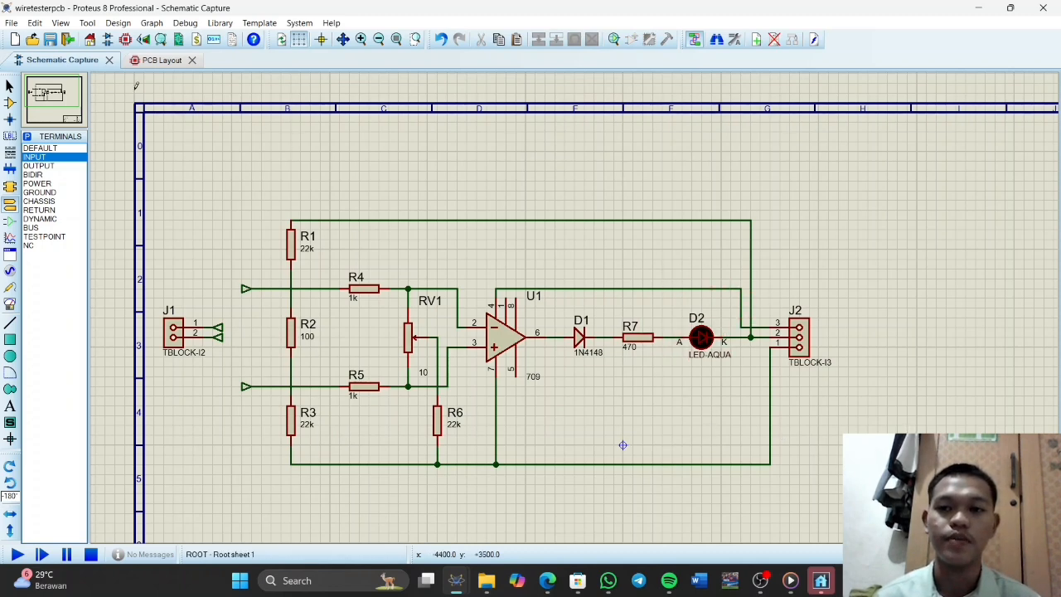
Switch to the PCB layout and draw a rectangle about 90 by 67.5 mm for the board outline
click(152, 60)
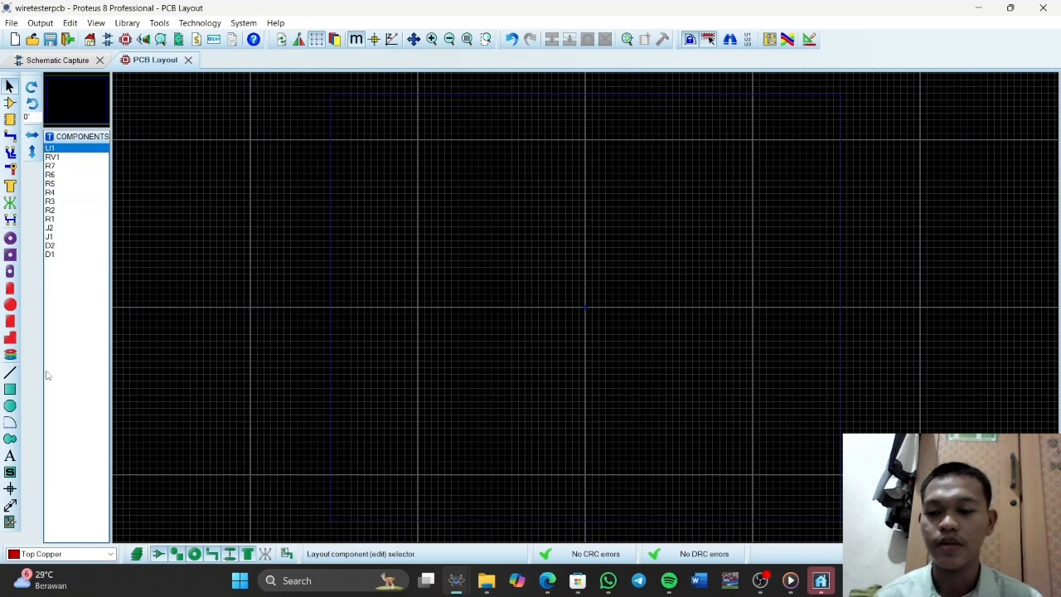
click(10, 390)
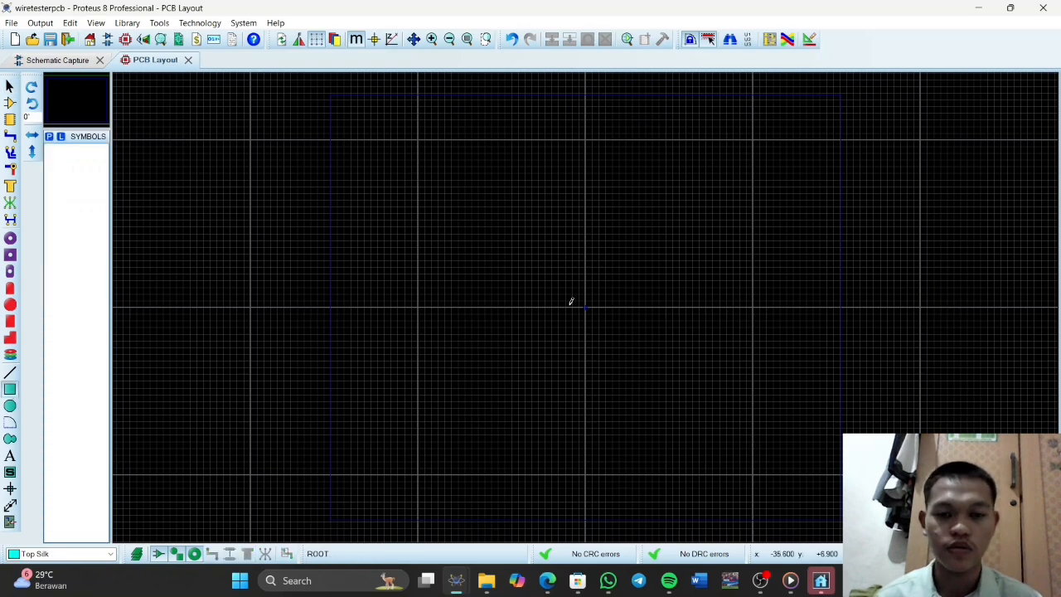
scroll(586, 303, up, 2)
scroll(586, 306, down, 1)
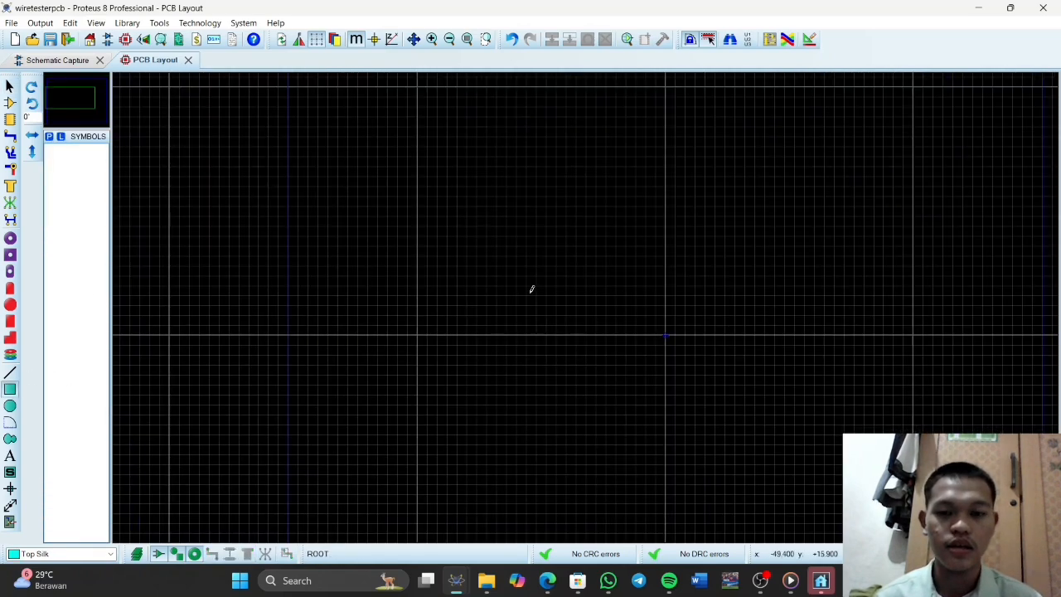
drag(452, 236, 675, 398)
Set the rectangle's width and height to 50 mm each
right_click(676, 397)
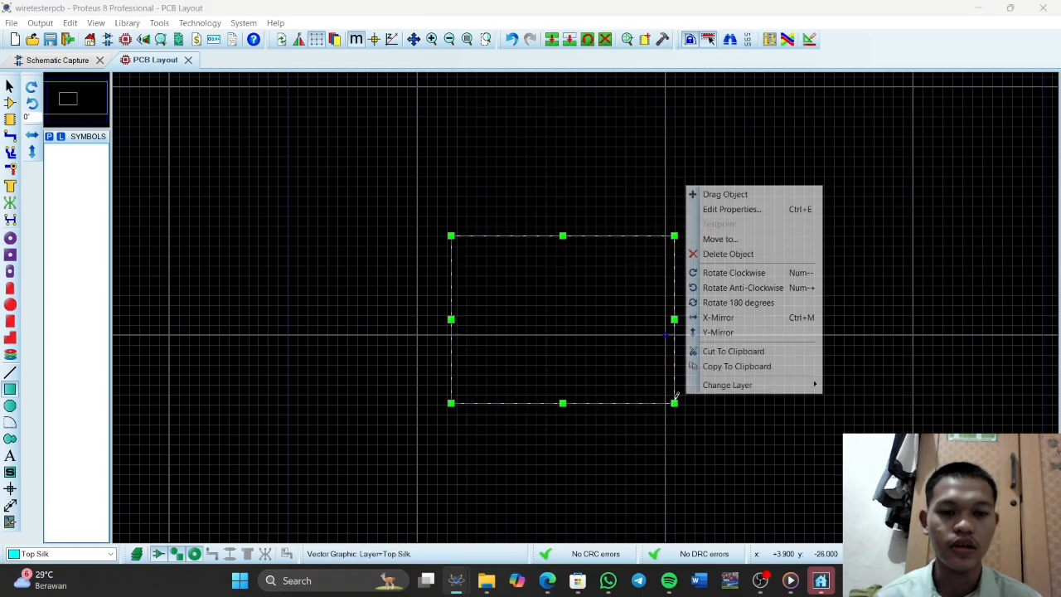
click(715, 211)
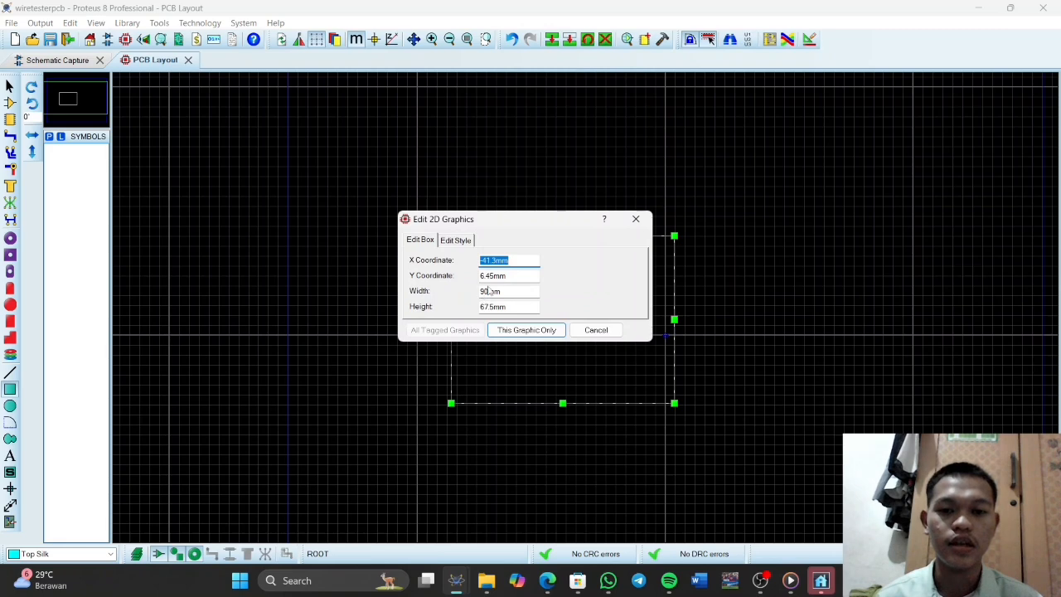
drag(489, 292, 480, 292)
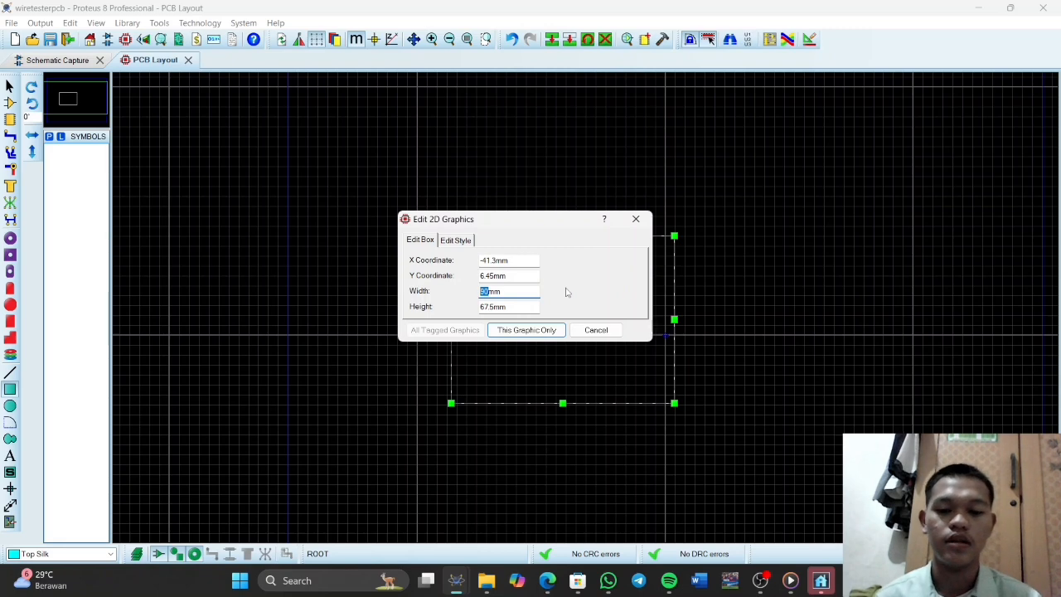
text(50)
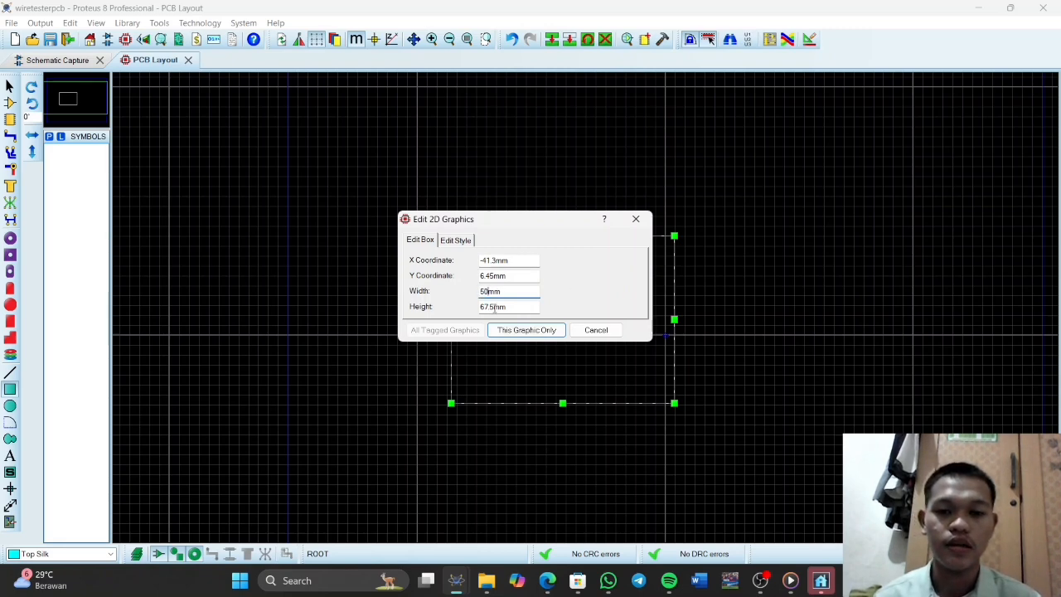
drag(495, 307, 483, 307)
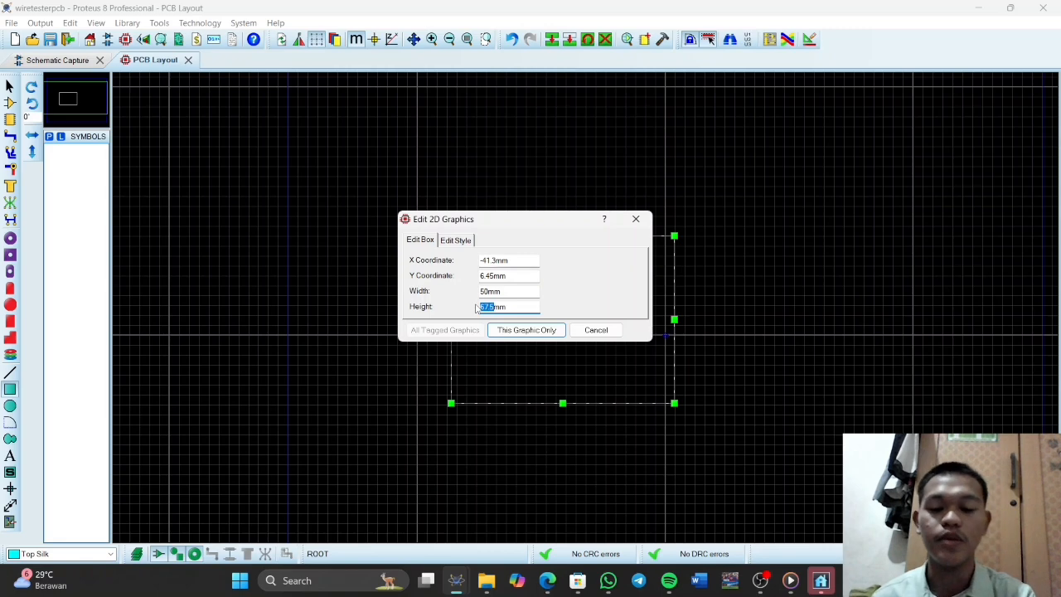
text(5)
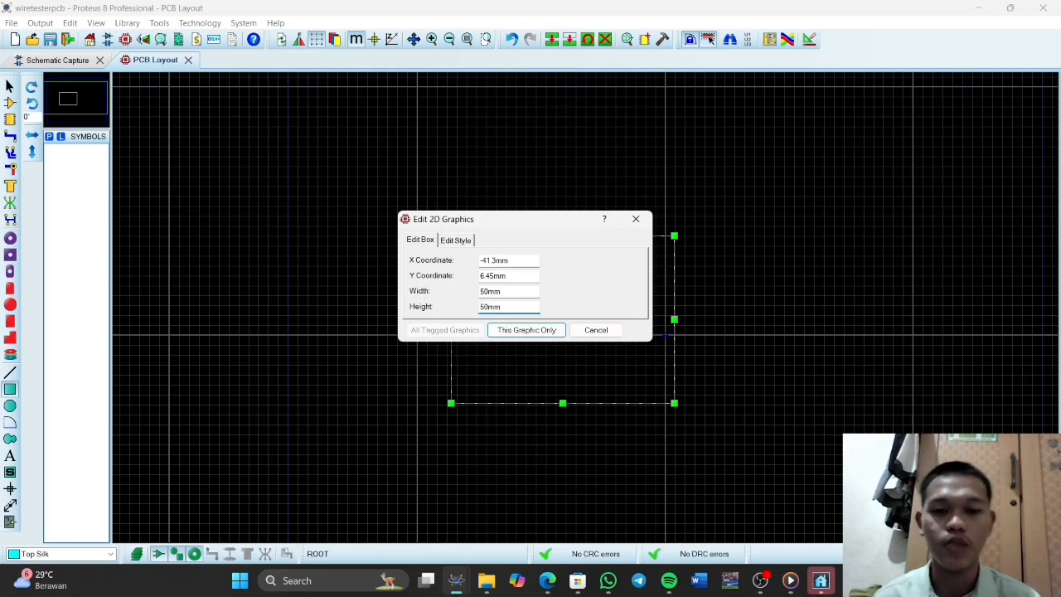
key(Return)
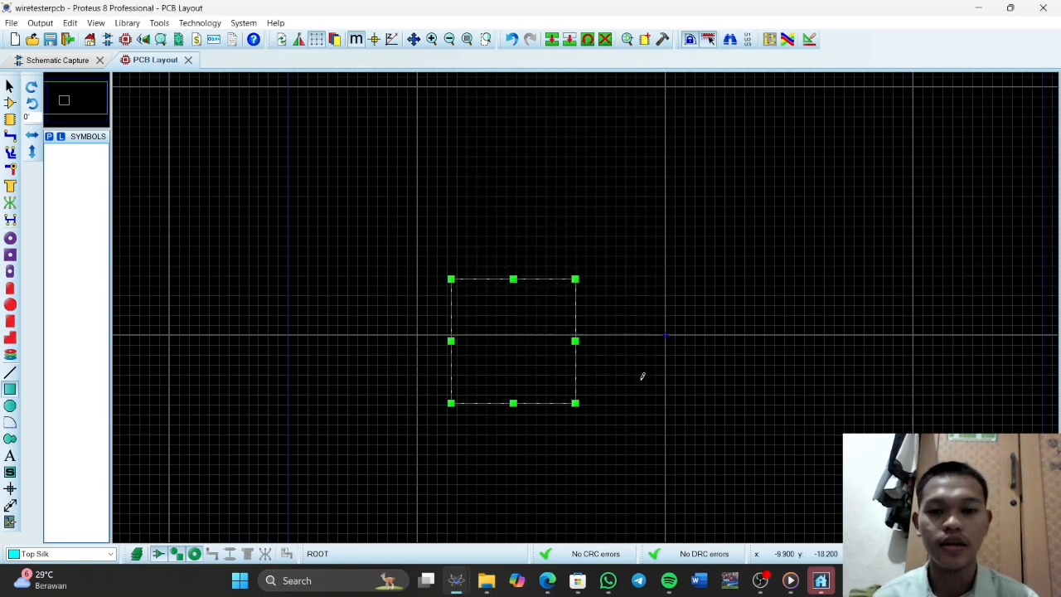
Move the square outline to the Board Edge layer
scroll(585, 301, up, 2)
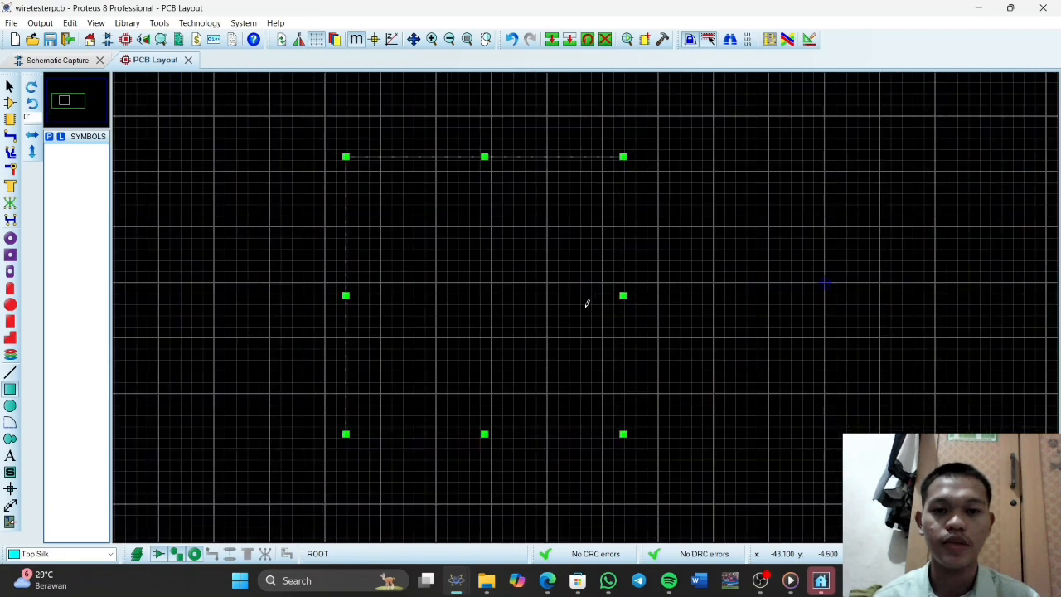
click(593, 302)
right_click(623, 275)
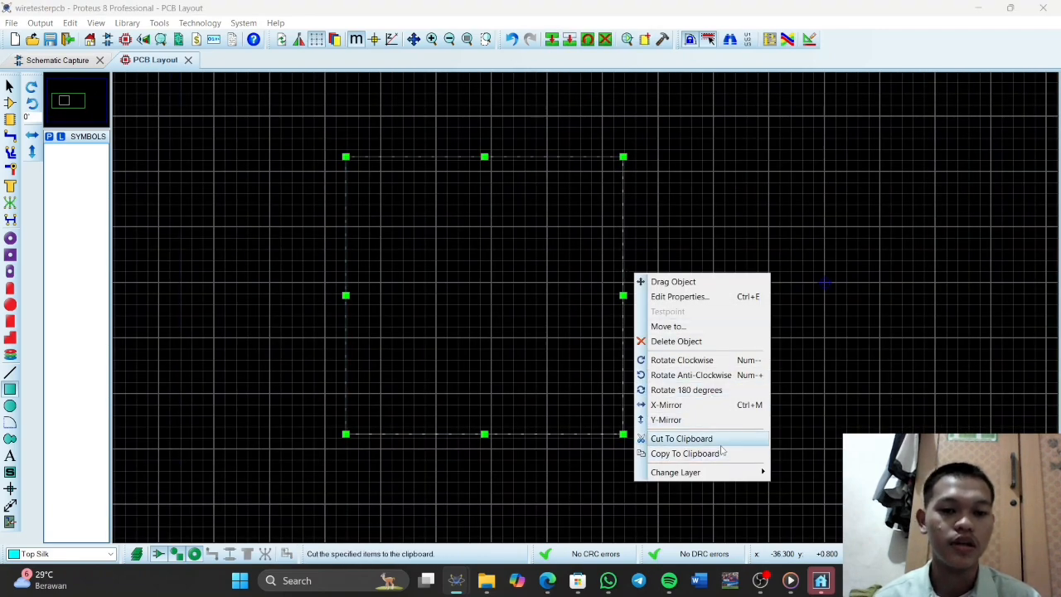
mouse_move(722, 474)
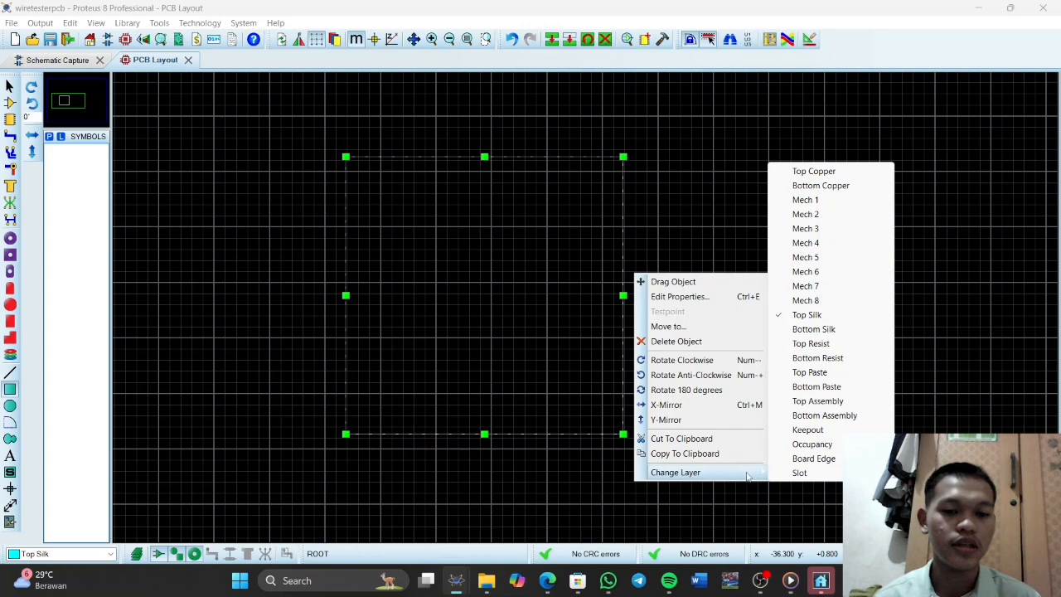
click(811, 463)
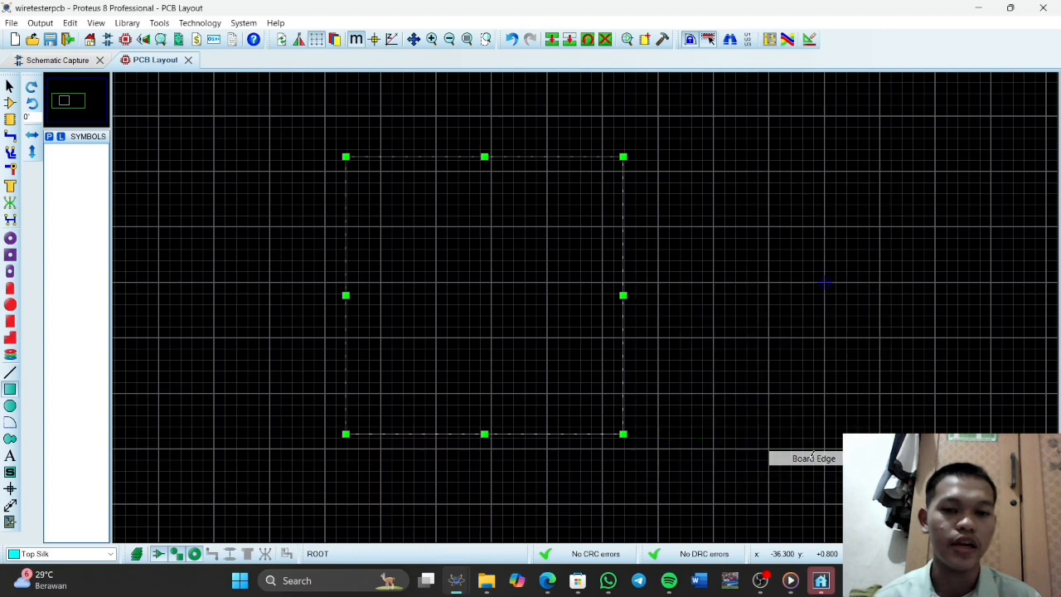
click(510, 288)
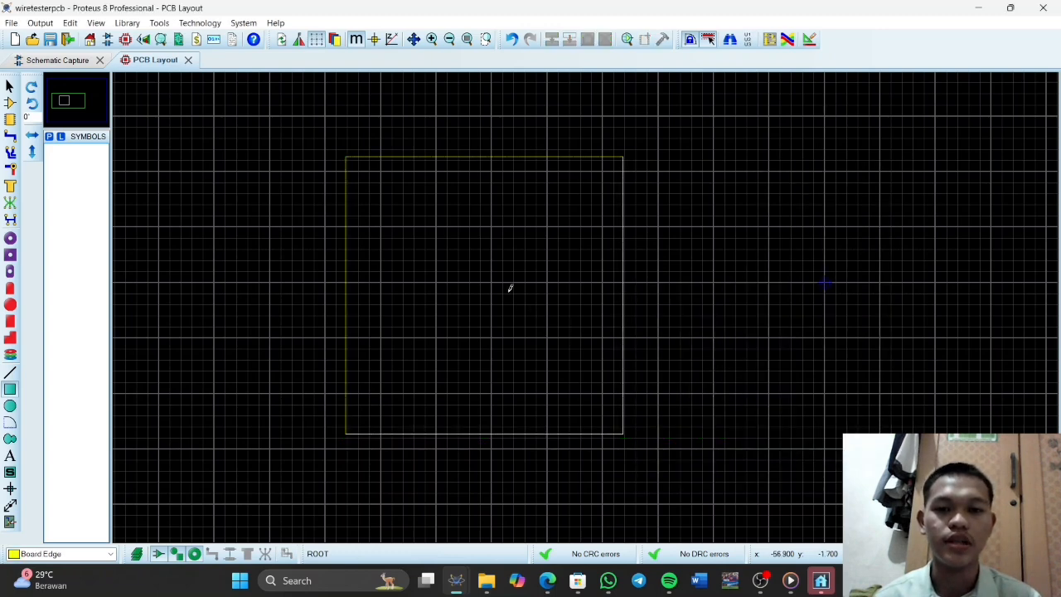
Try auto-placing all components inside the board edge and undo the placement
scroll(487, 302, up, 1)
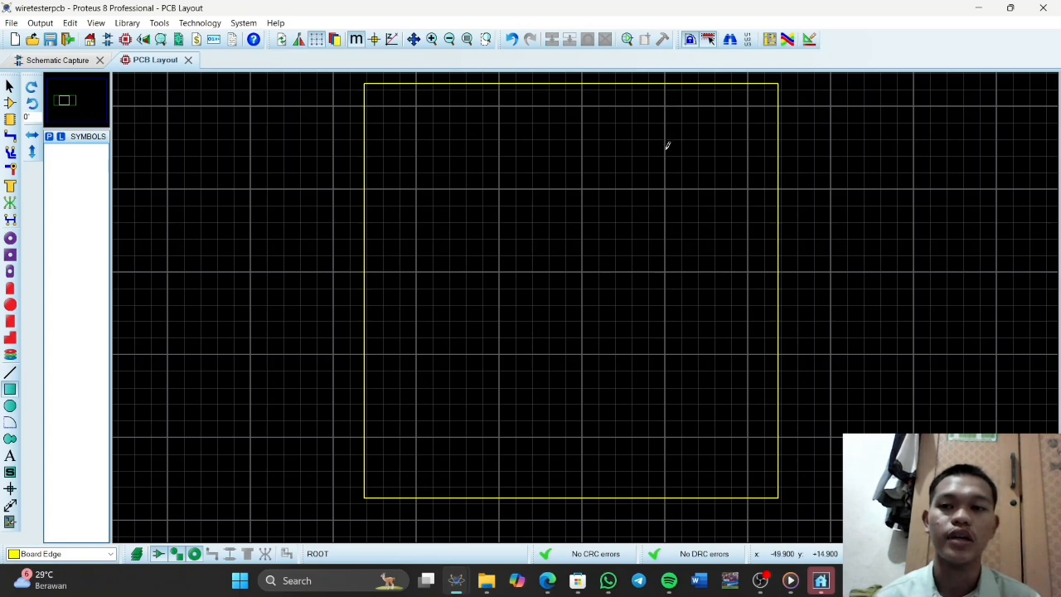
click(770, 39)
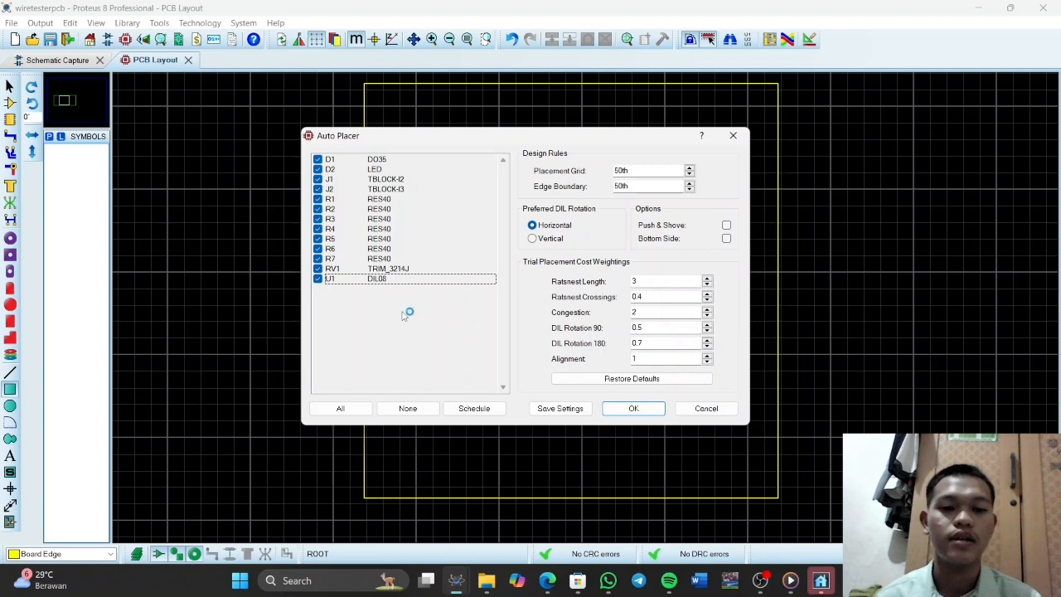
click(635, 407)
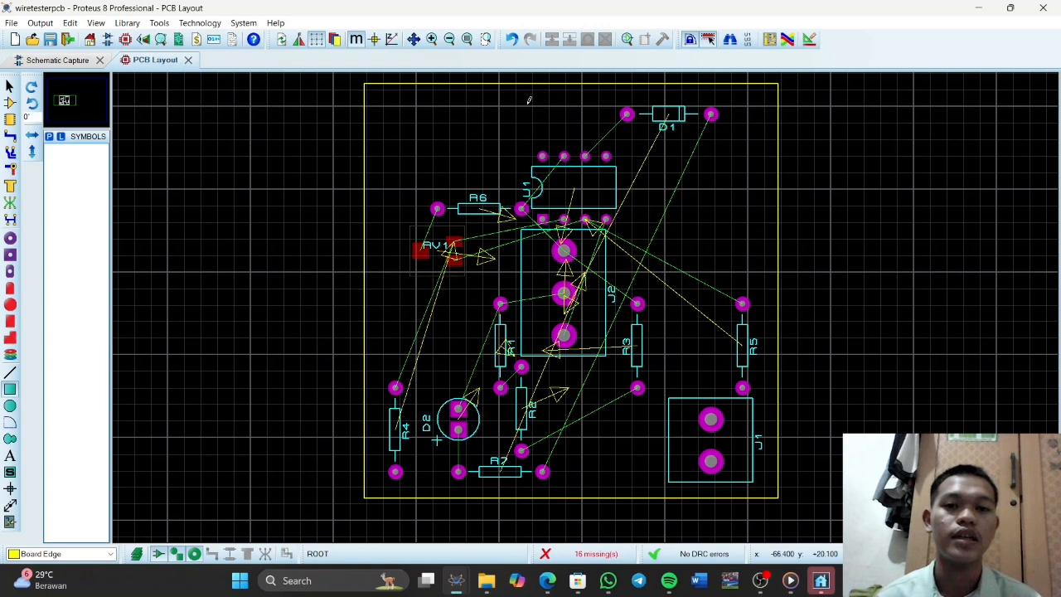
click(512, 41)
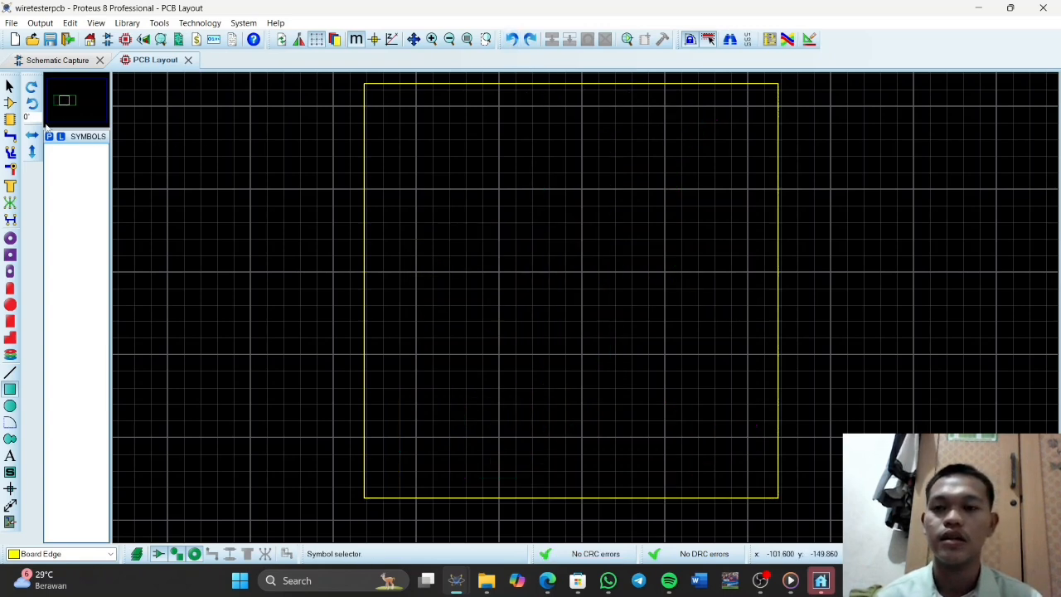
Place terminal block J1 in the board's upper-left corner and rotated terminal block J2 in its lower-left corner
click(10, 102)
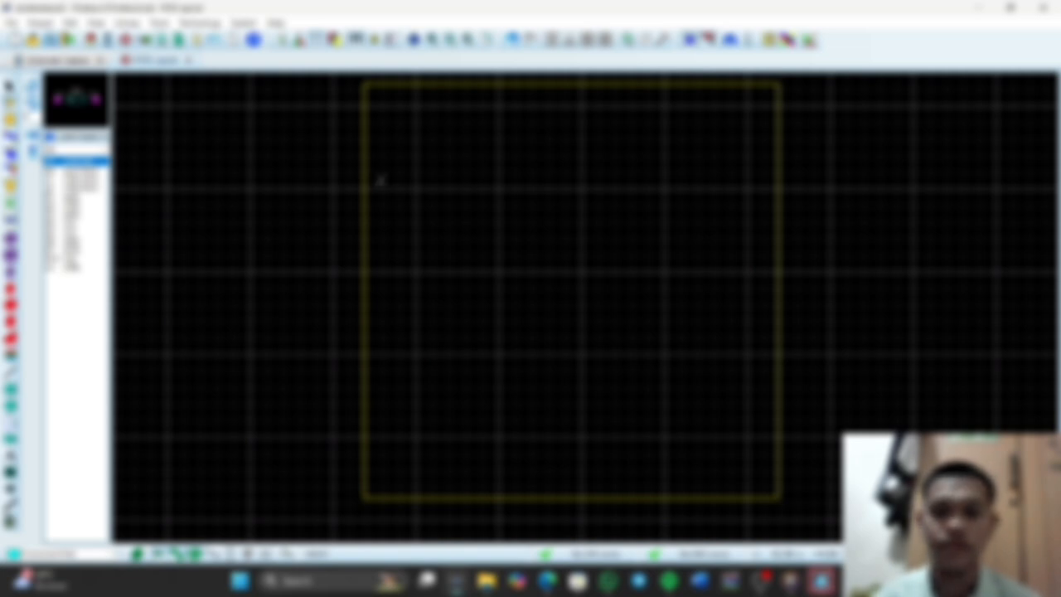
click(78, 178)
click(32, 85)
click(431, 162)
click(441, 161)
click(438, 407)
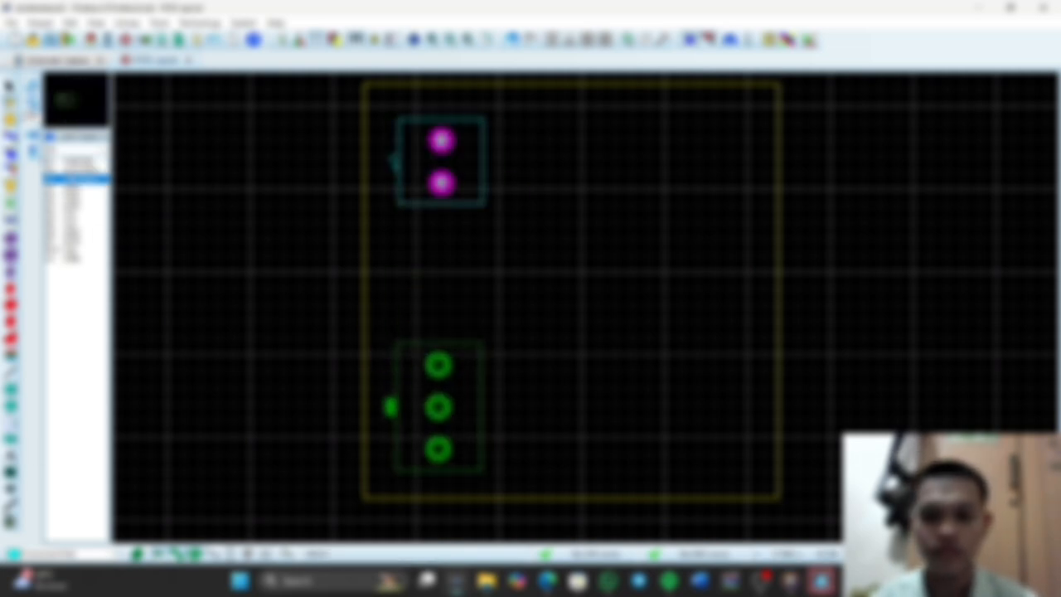
click(439, 403)
Place resistors R1 and R2 horizontally beside terminal block J1, with R1 above R2
click(79, 188)
click(33, 85)
click(522, 133)
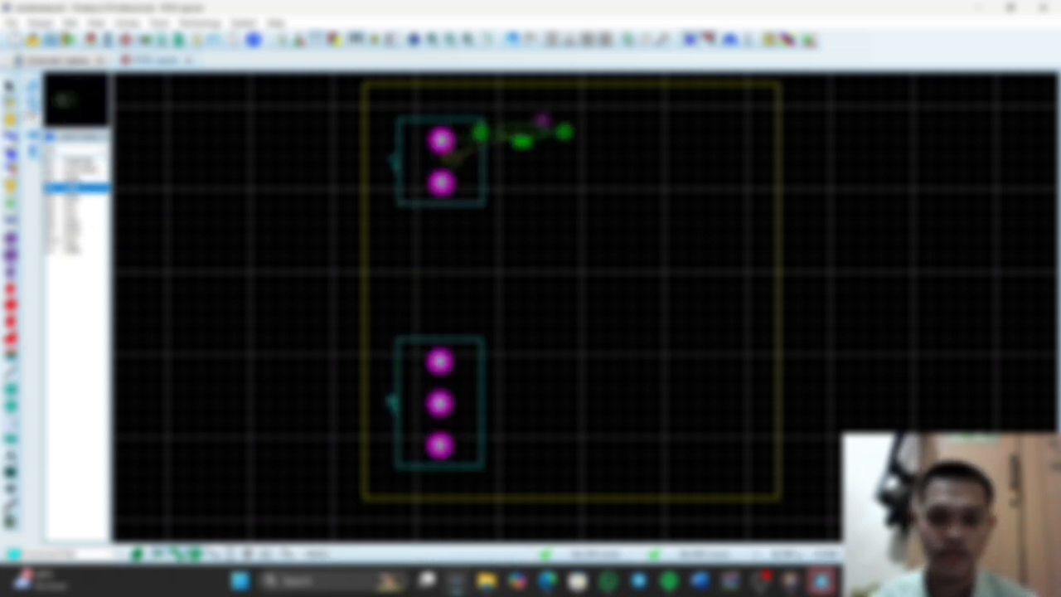
click(545, 138)
scroll(662, 330, down, 1)
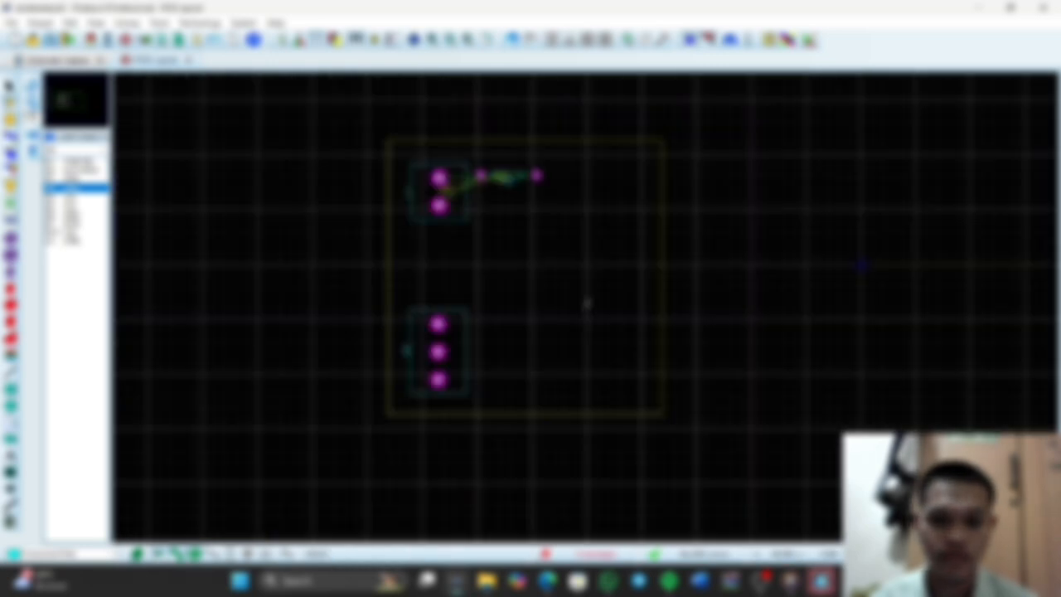
scroll(526, 274, up, 1)
click(73, 179)
click(30, 101)
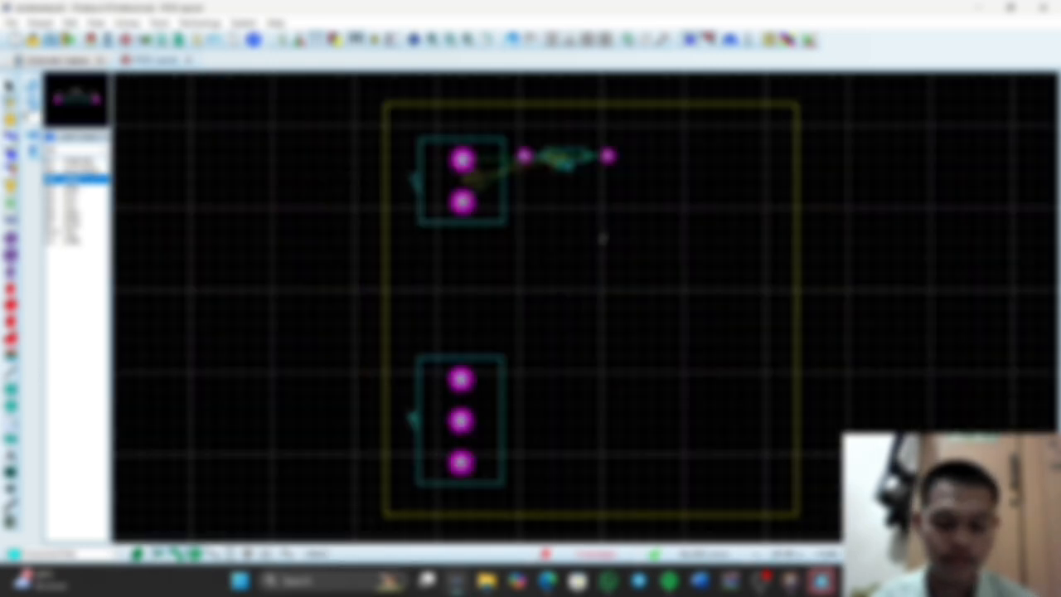
click(607, 213)
click(676, 167)
drag(566, 157, 563, 202)
drag(676, 166, 576, 168)
Rotate the two resistors beside J1 by 180 degrees
right_click(583, 159)
click(637, 280)
right_click(592, 196)
click(637, 315)
click(620, 277)
click(617, 312)
Place resistors R5 and R4 horizontally on the far side of R1 and R2, with R5 above R4
click(75, 206)
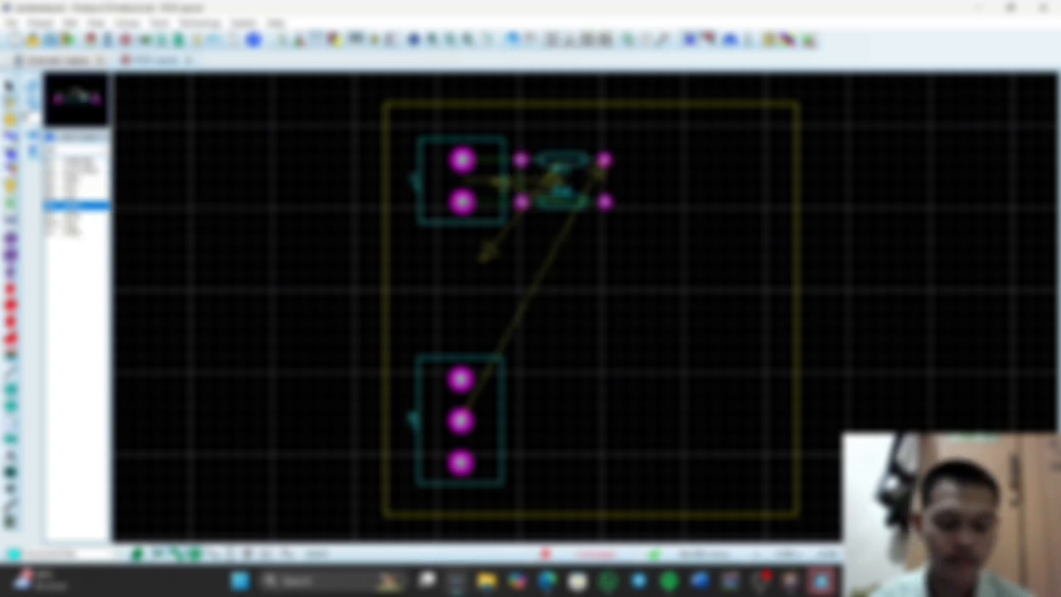
click(74, 198)
click(701, 160)
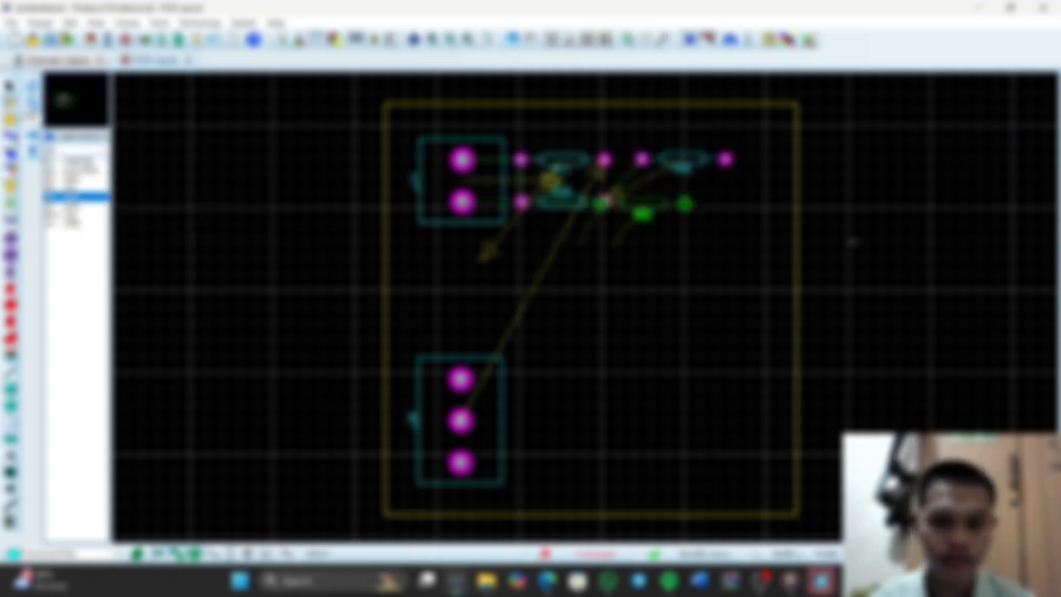
click(701, 201)
right_click(709, 200)
click(734, 317)
right_click(710, 200)
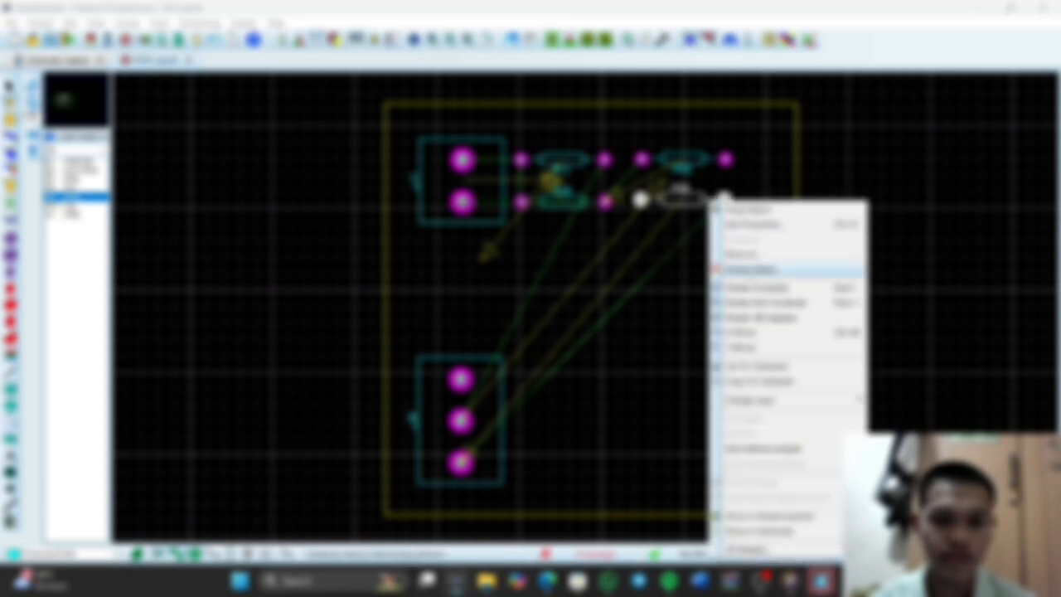
click(751, 269)
click(33, 102)
click(761, 203)
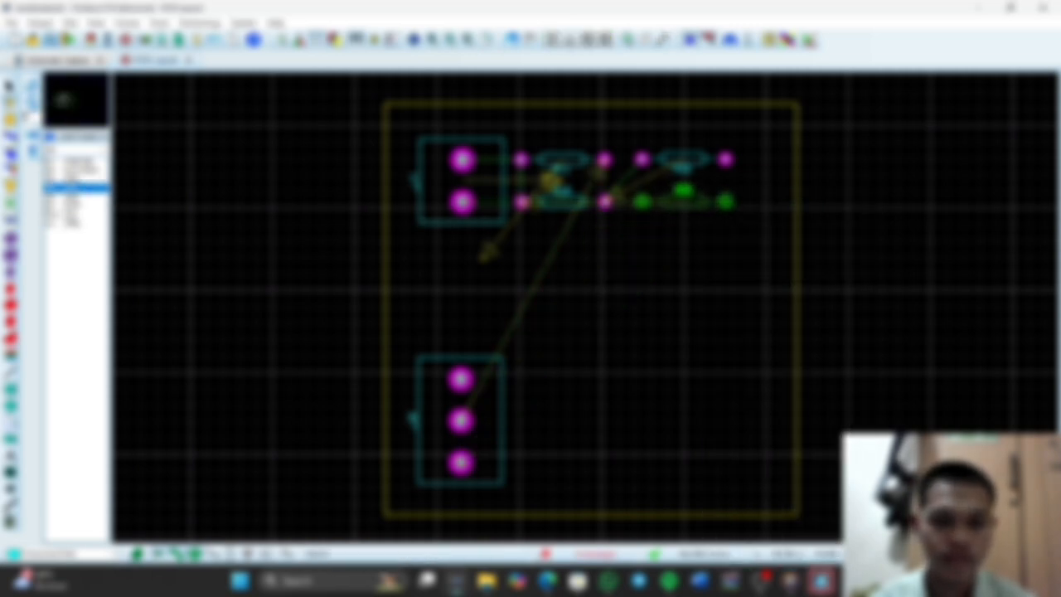
click(684, 199)
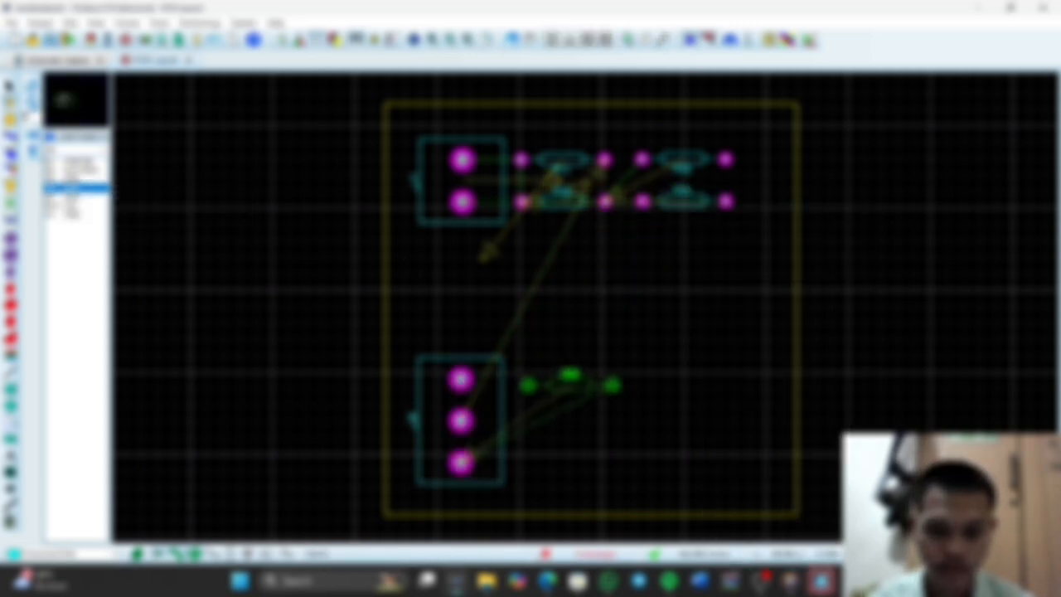
Place R6 above R3 beside J2, D1 above R7 next to them, and D2 midway along the board's right edge
click(564, 384)
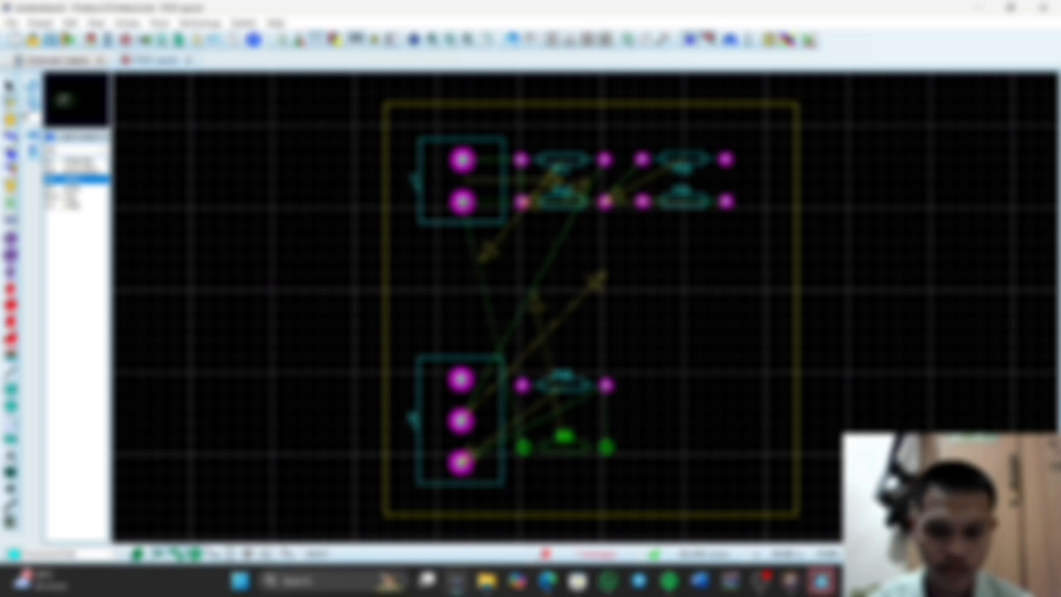
click(564, 446)
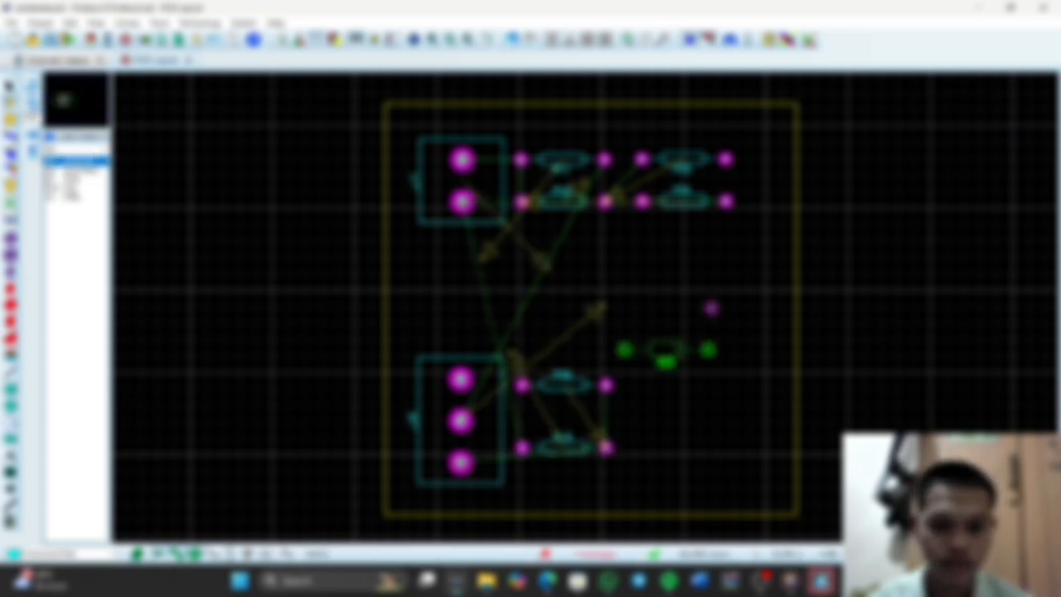
click(686, 384)
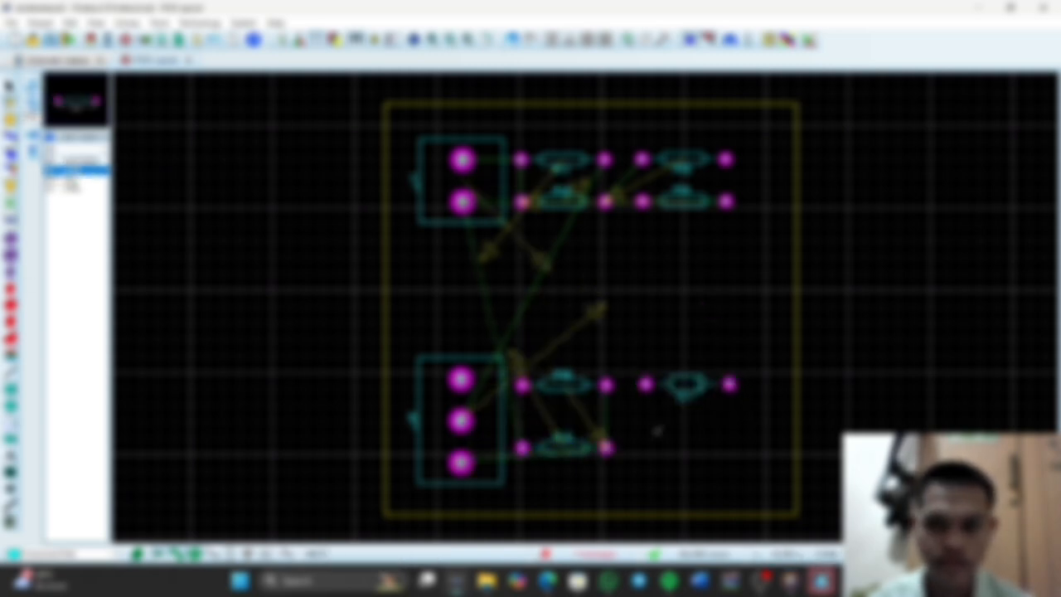
click(687, 448)
click(75, 160)
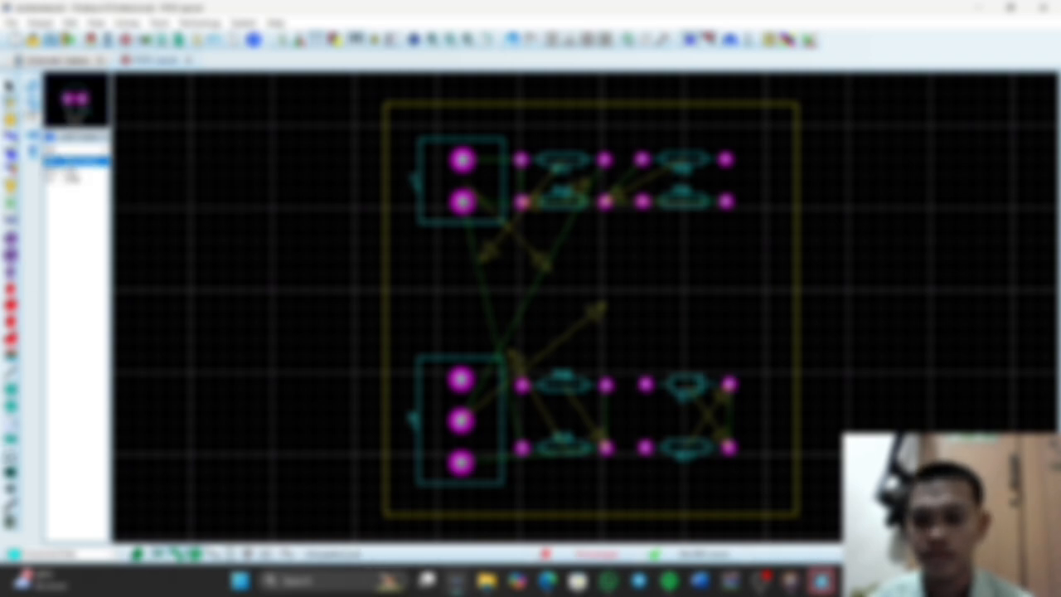
click(707, 290)
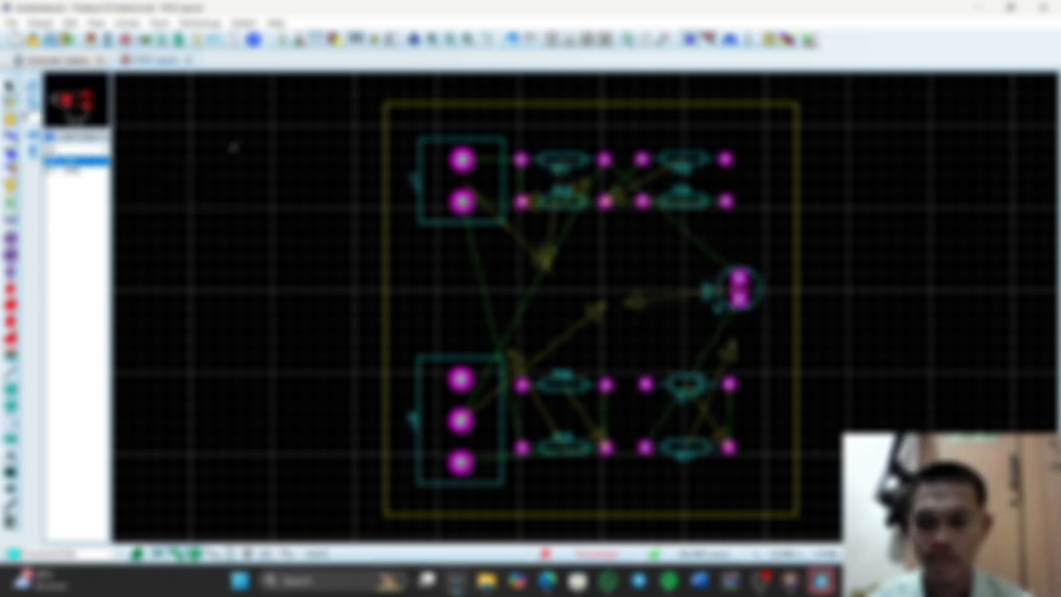
Place RV1 between J1 and J2 and assign its three pads to the bottom copper layer
right_click(461, 288)
click(507, 435)
click(568, 233)
click(564, 254)
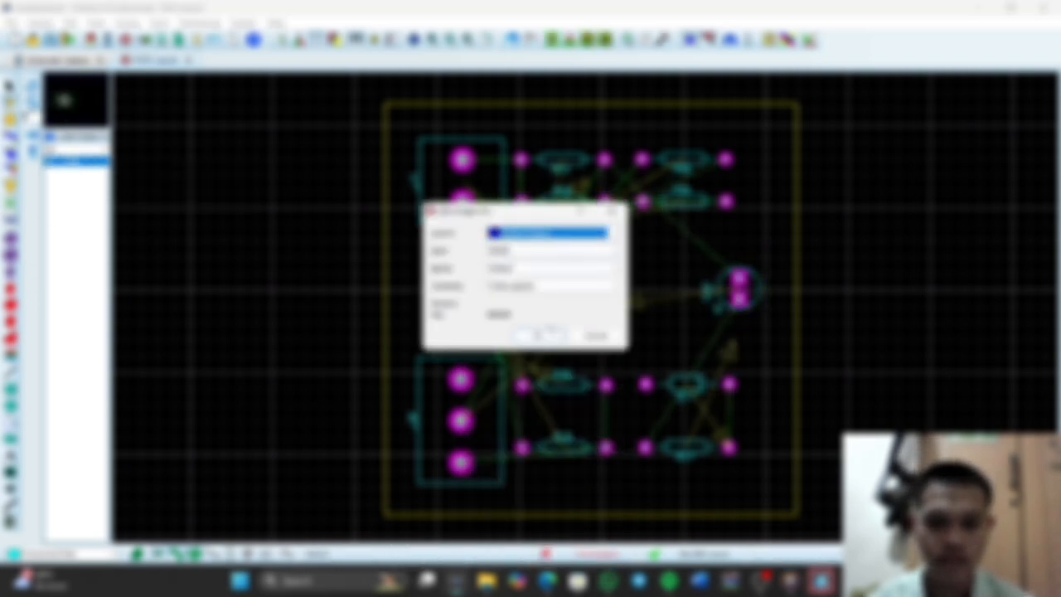
click(539, 335)
right_click(496, 280)
click(539, 438)
click(580, 234)
click(586, 254)
click(539, 335)
right_click(498, 294)
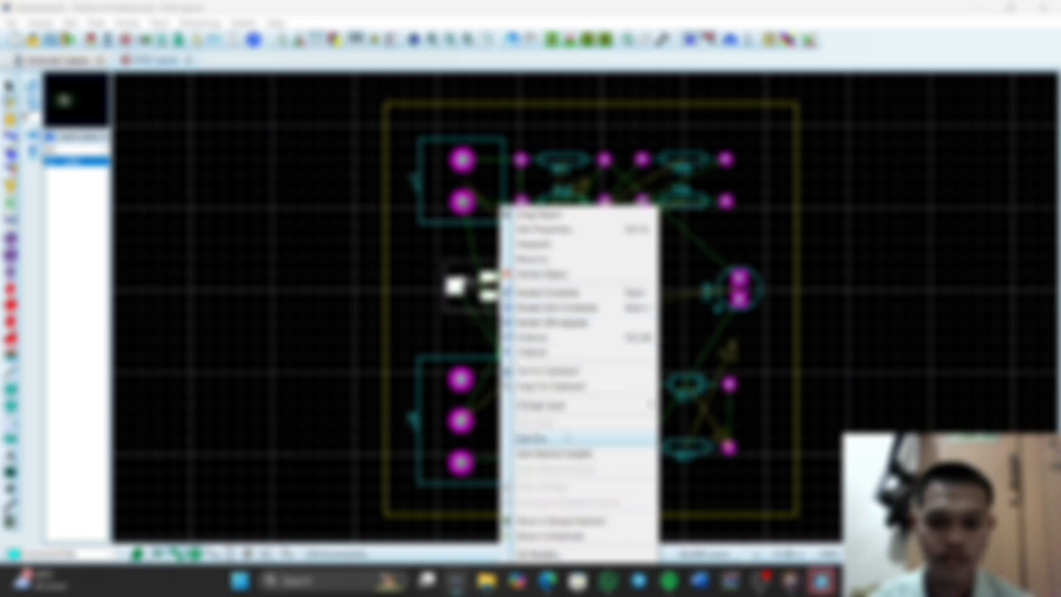
click(567, 438)
click(555, 234)
click(551, 254)
click(539, 335)
Place the eight-pin chip U1 in the middle of the board, between the resistor rows
click(564, 327)
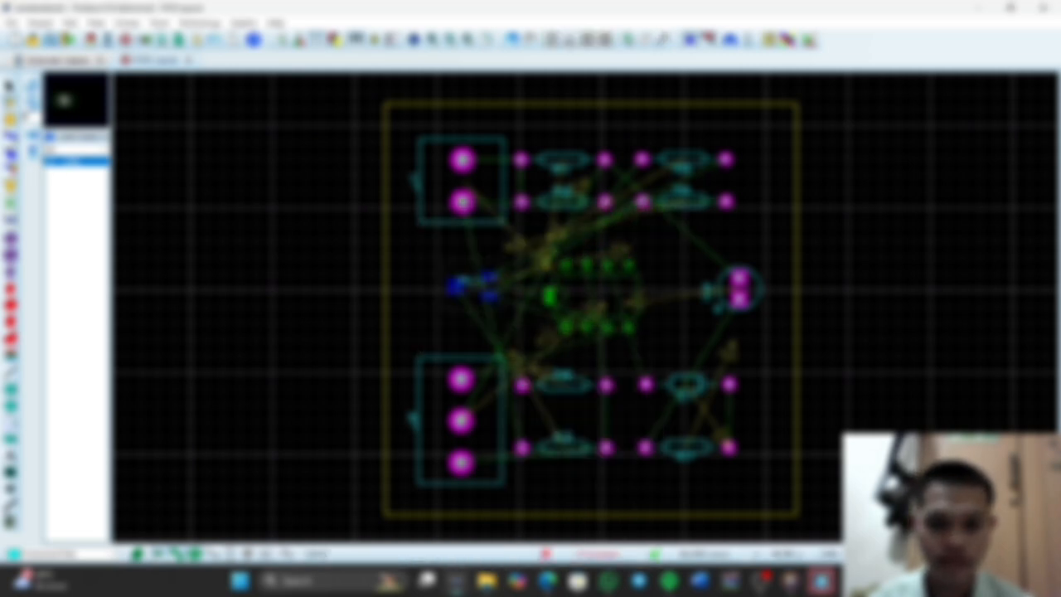
click(568, 330)
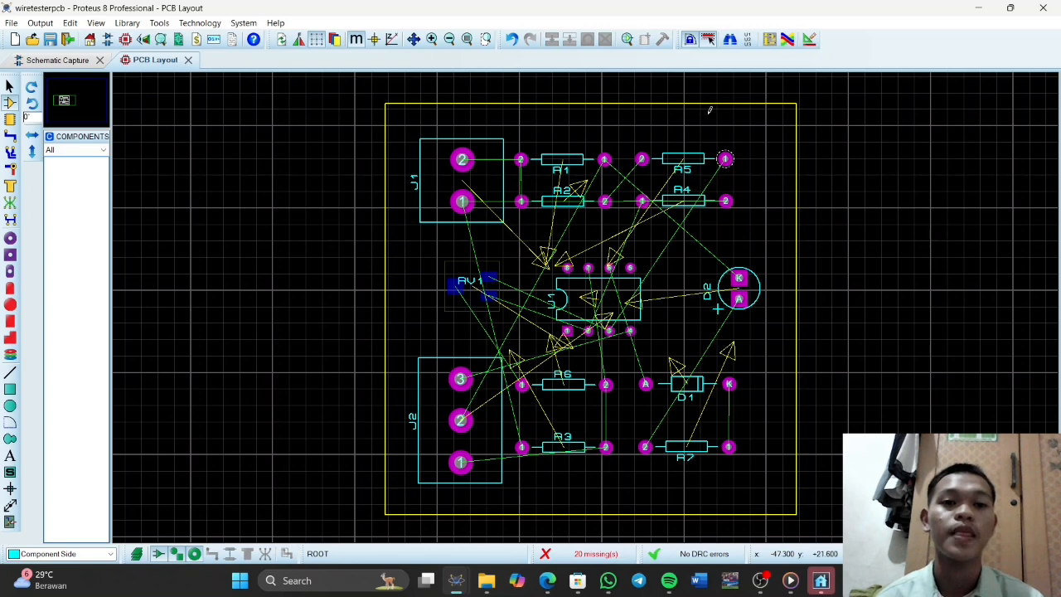
Try autorouting all board connections with the basic automatic schedule
click(789, 45)
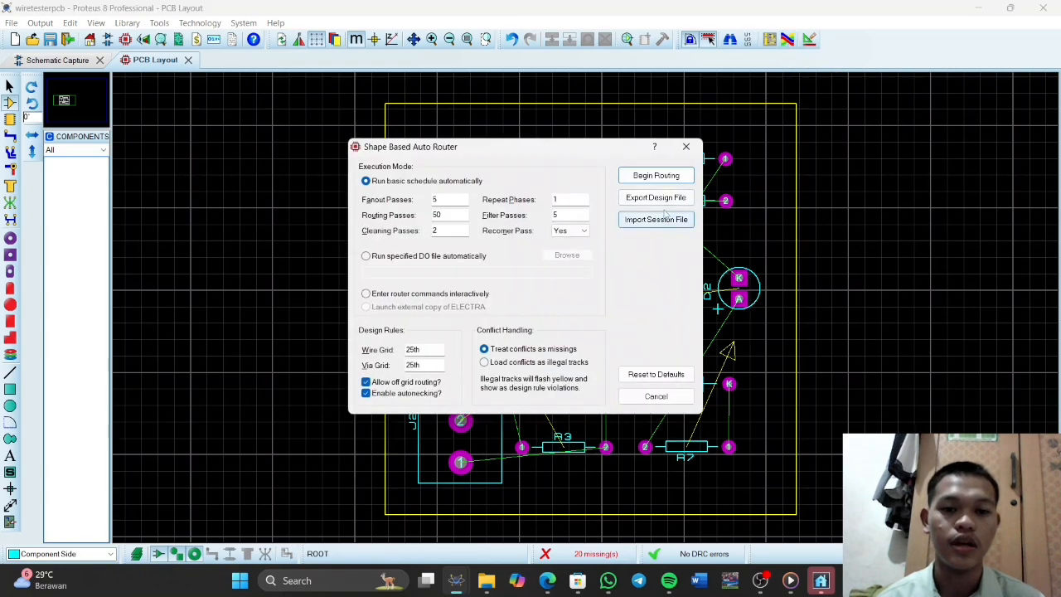
click(659, 177)
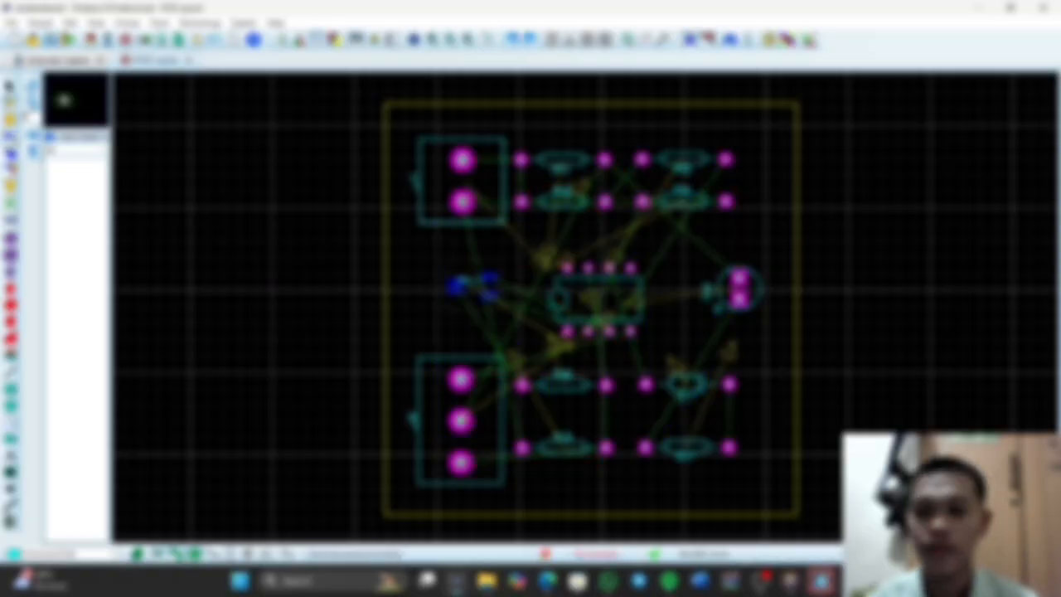
right_click(531, 174)
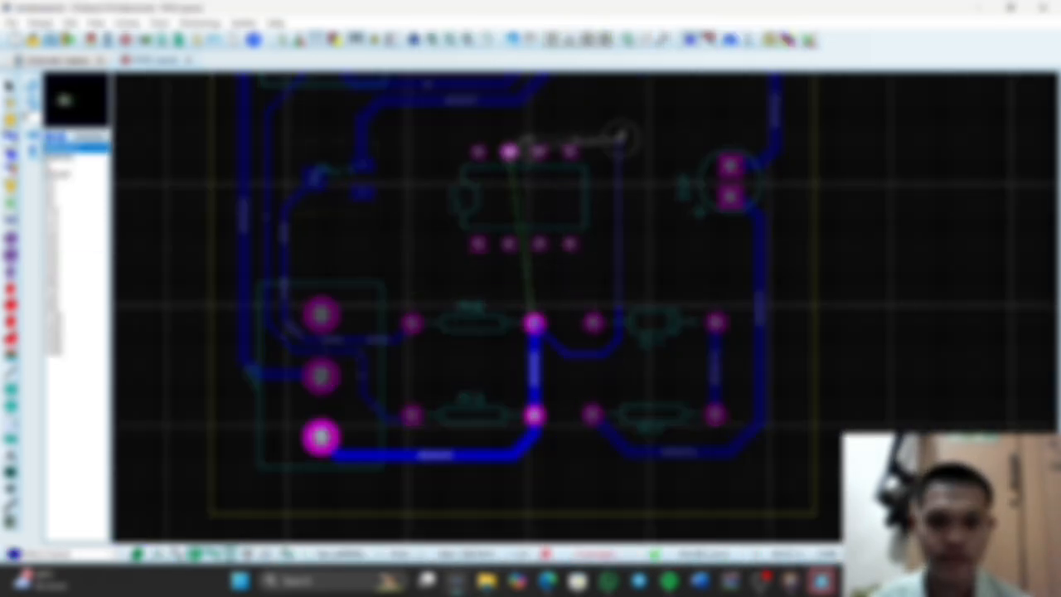
Route a bottom-copper track from U1 pin 7 around the chip to R6 pad 2
click(510, 152)
right_click(627, 127)
click(510, 151)
click(535, 323)
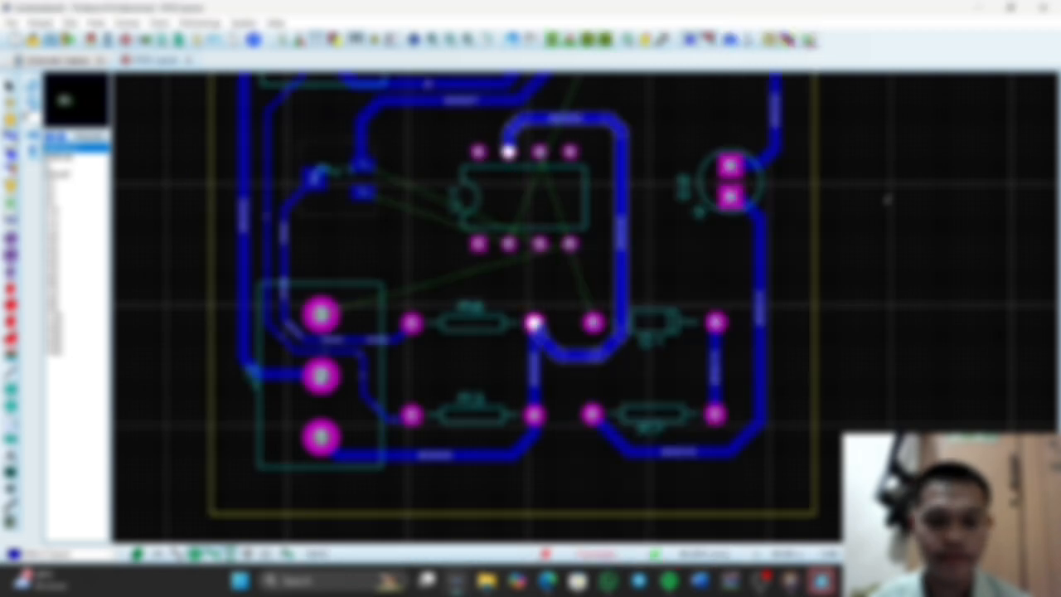
Route thick bottom-copper tracks from U1 pin 6 to D1's anode and from U1 pin 4 to J2 pin 3
click(499, 225)
click(553, 395)
right_click(551, 274)
click(530, 316)
click(281, 386)
right_click(326, 360)
click(555, 265)
Route U1 pins 2 and 3 to RV1's two right-hand pads and delete the track between U1 pin 7 and R6
click(468, 316)
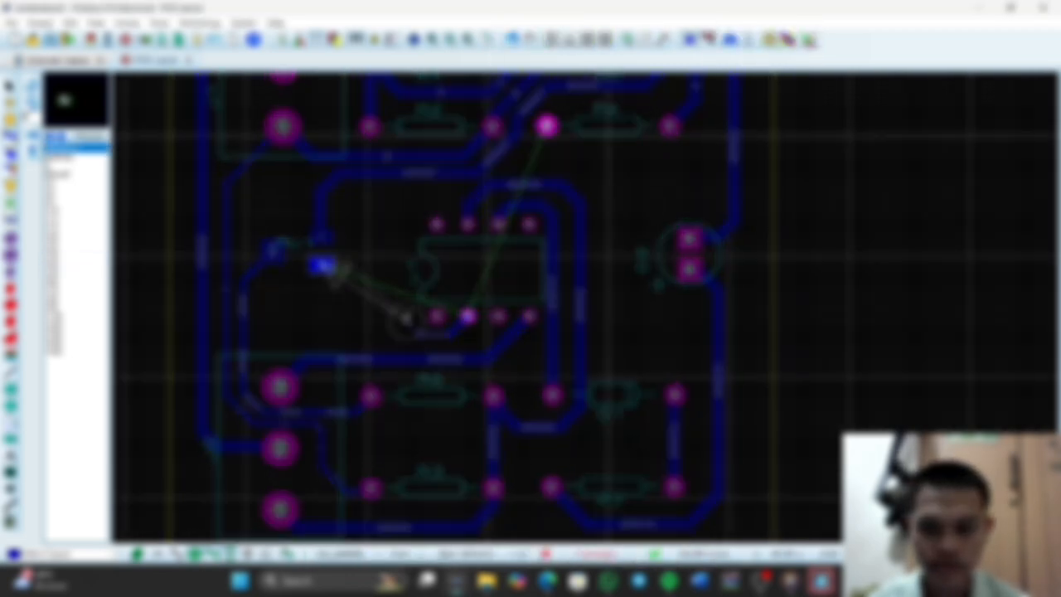
click(322, 265)
right_click(324, 283)
click(499, 316)
click(322, 238)
right_click(312, 247)
click(580, 308)
key(Delete)
Shift resistors R1, R2, R5 and R4 slightly upward, clearing the old track at R5
scroll(583, 307, down, 1)
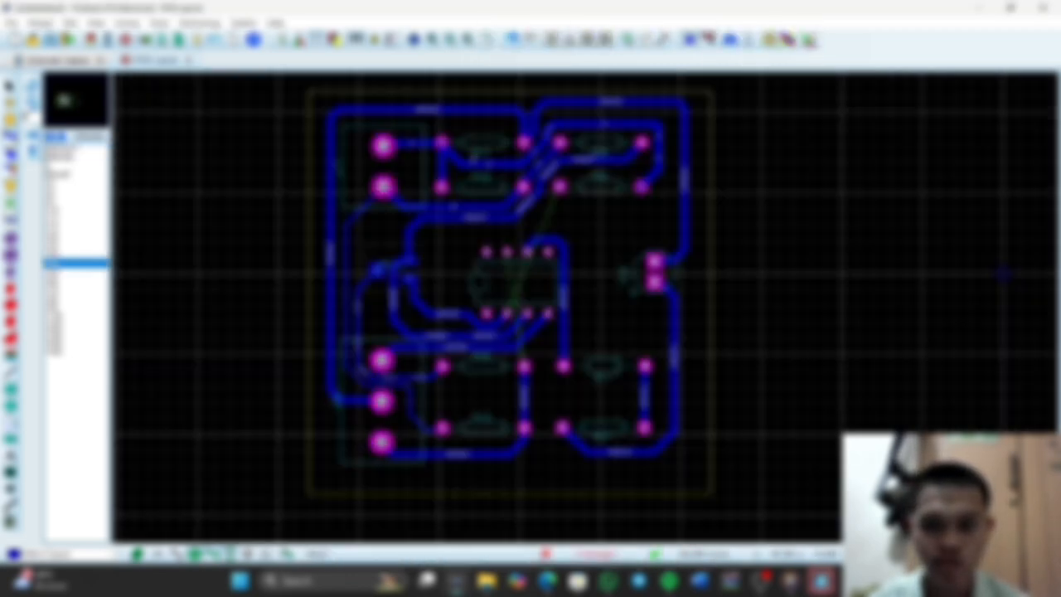
drag(482, 142, 483, 132)
click(483, 187)
drag(482, 187, 482, 175)
right_click(642, 142)
click(688, 184)
drag(601, 143, 601, 131)
drag(601, 187, 601, 174)
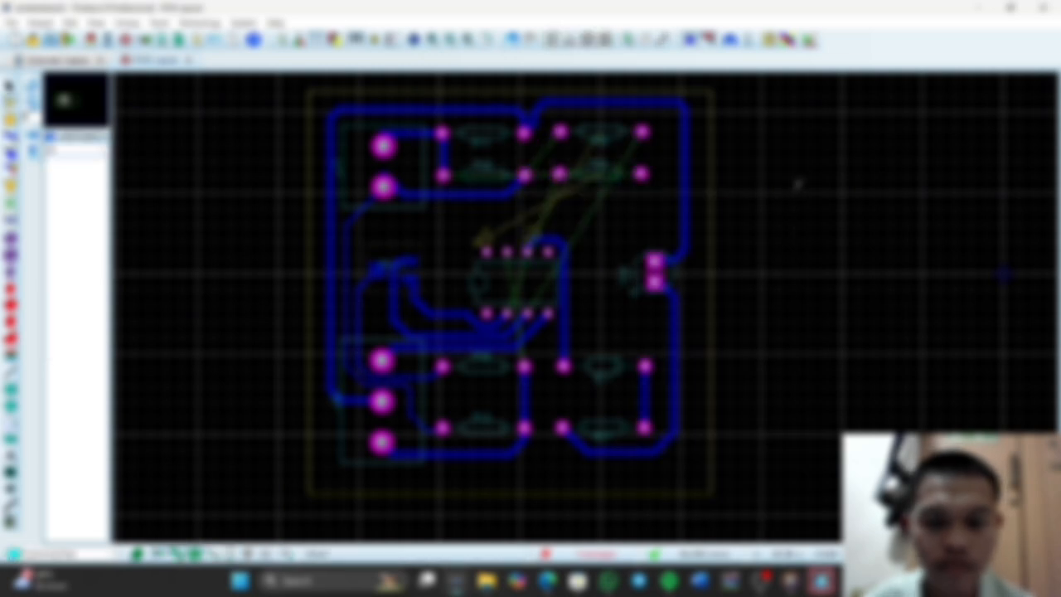
Route thick tracks from R5 pad 2 to R2 pad 2 and from R4 pad 2 to R2 pad 1
click(561, 131)
right_click(533, 166)
click(735, 179)
scroll(512, 113, up, 3)
click(803, 248)
click(358, 252)
right_click(427, 197)
click(630, 207)
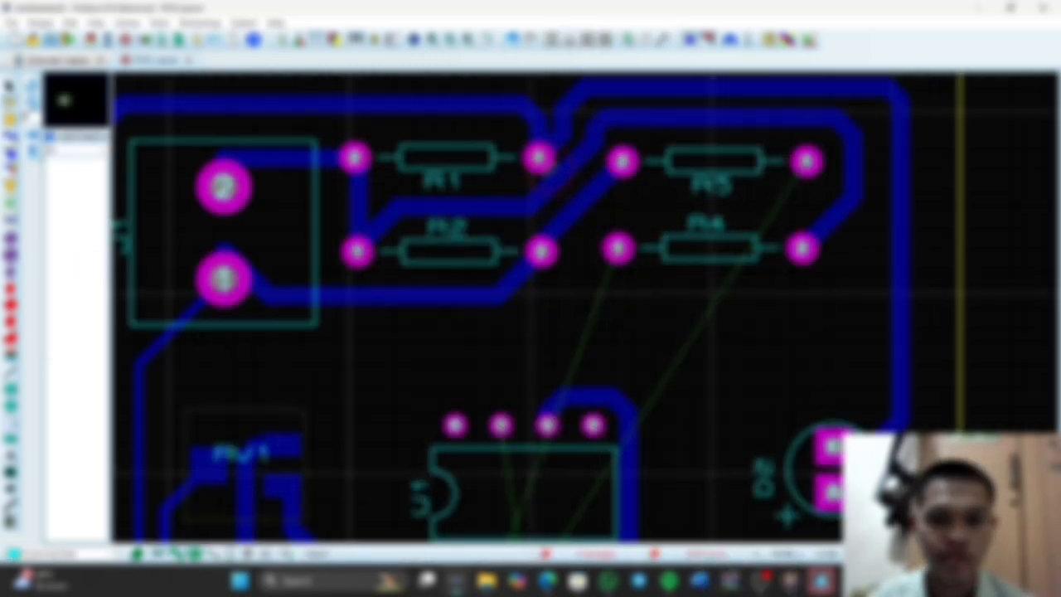
Route a track from R5 pad 1 to RV1 pad 1 and give it the thick trace style
click(10, 135)
scroll(379, 124, down, 1)
click(663, 149)
click(313, 336)
right_click(401, 259)
click(606, 271)
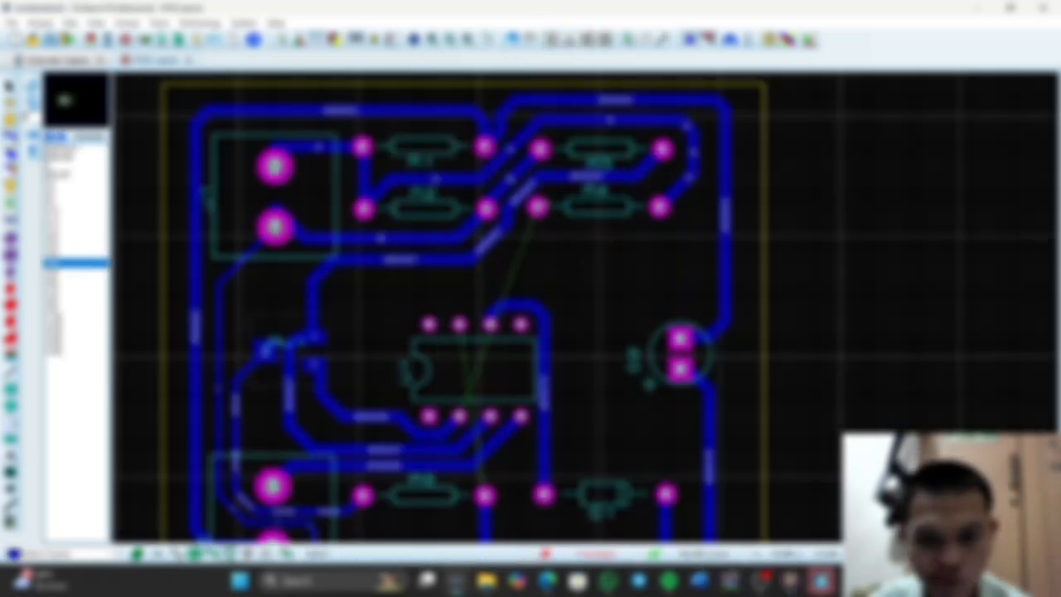
Route a track from R4 pad 1 to RV1's lower right pad and give it the thick trace style
click(538, 206)
click(314, 364)
right_click(427, 276)
click(631, 287)
Route U1 pin 7 around the chip to R6 pad 2 and apply the thick trace style
click(460, 324)
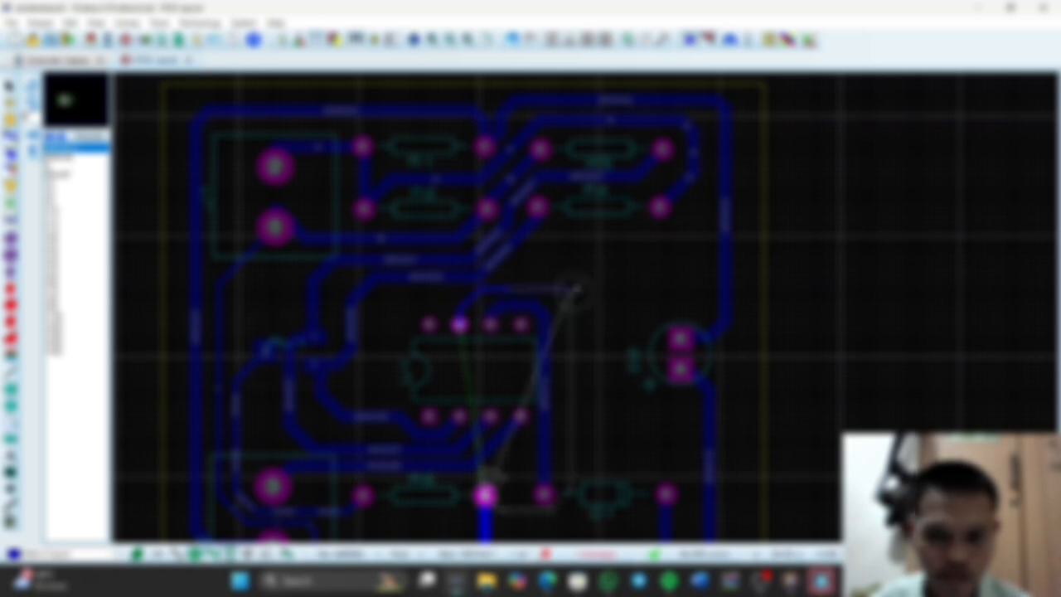
click(485, 495)
right_click(509, 505)
click(713, 453)
right_click(529, 288)
click(729, 248)
Move the U1 pin 7 track segment away from the neighbouring track coming from R4
scroll(432, 298, up, 3)
drag(582, 277, 597, 293)
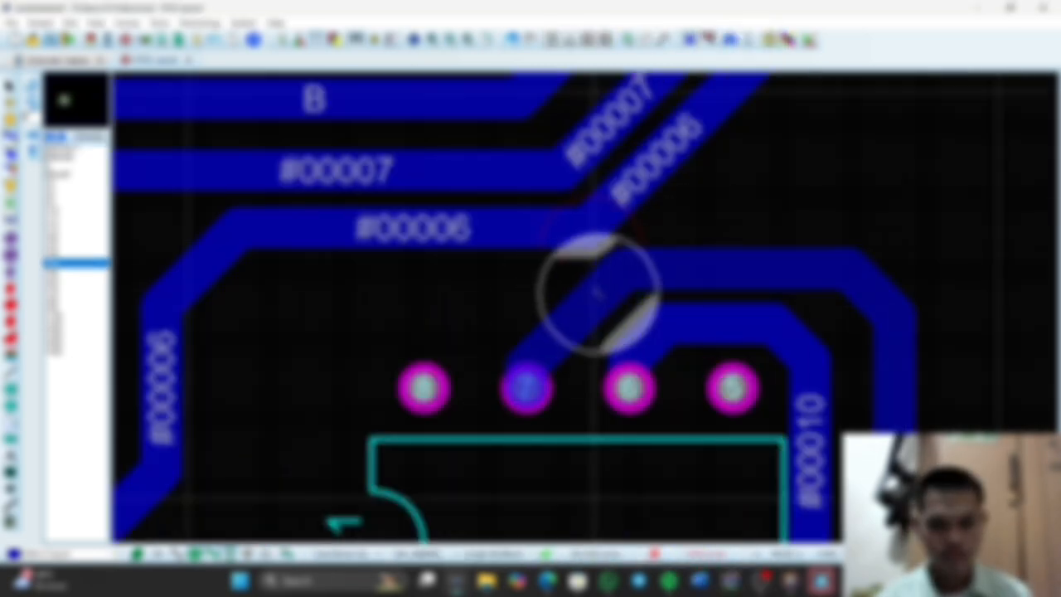
scroll(594, 224, down, 4)
scroll(391, 80, up, 2)
click(794, 338)
scroll(507, 96, down, 2)
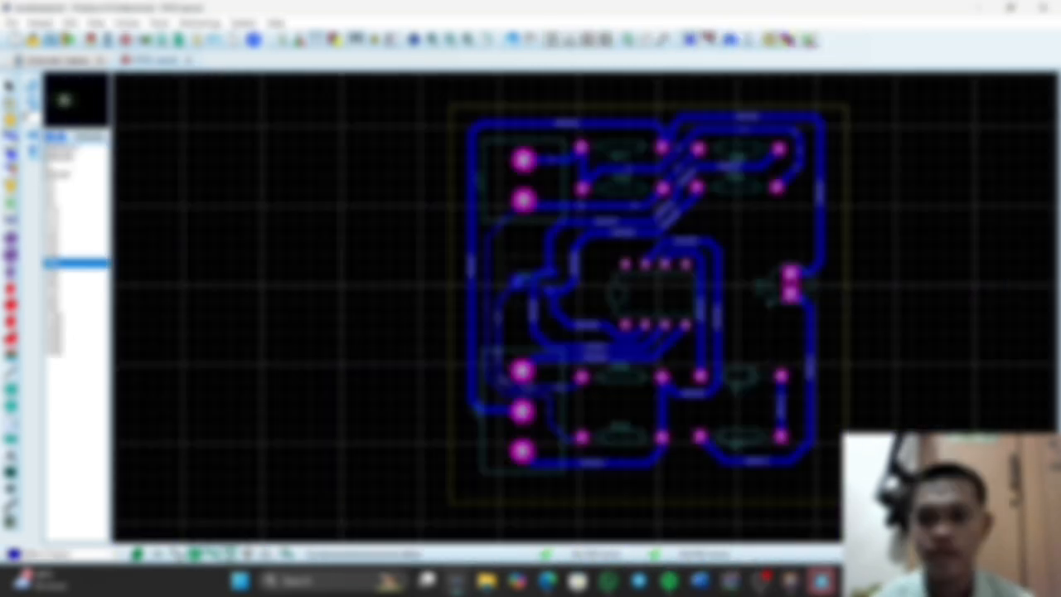
Replace J1's two pads with large square pads and J2's three pads with smaller square pads
click(10, 255)
click(523, 160)
click(523, 200)
click(62, 247)
click(523, 371)
click(523, 411)
click(523, 451)
Enlarge both pads of R1 and R2 using a larger round pad style
click(581, 147)
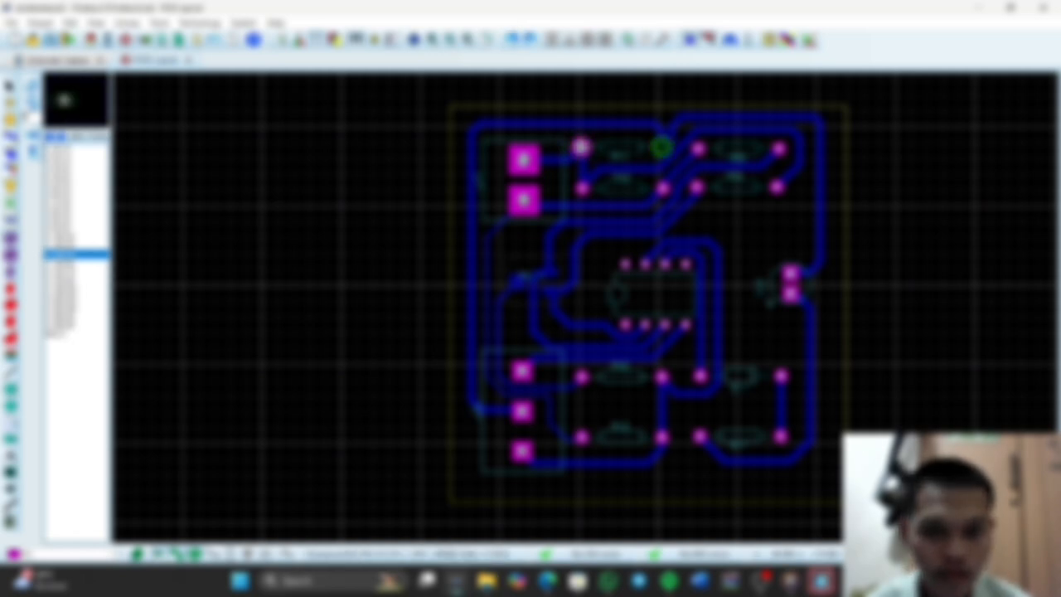
click(662, 146)
click(663, 188)
click(583, 188)
Nudge resistors R1 and R2 slightly upward to clear the tracks around their enlarged pads
scroll(688, 158, up, 2)
click(10, 86)
drag(439, 282, 437, 272)
drag(441, 374, 437, 370)
click(359, 413)
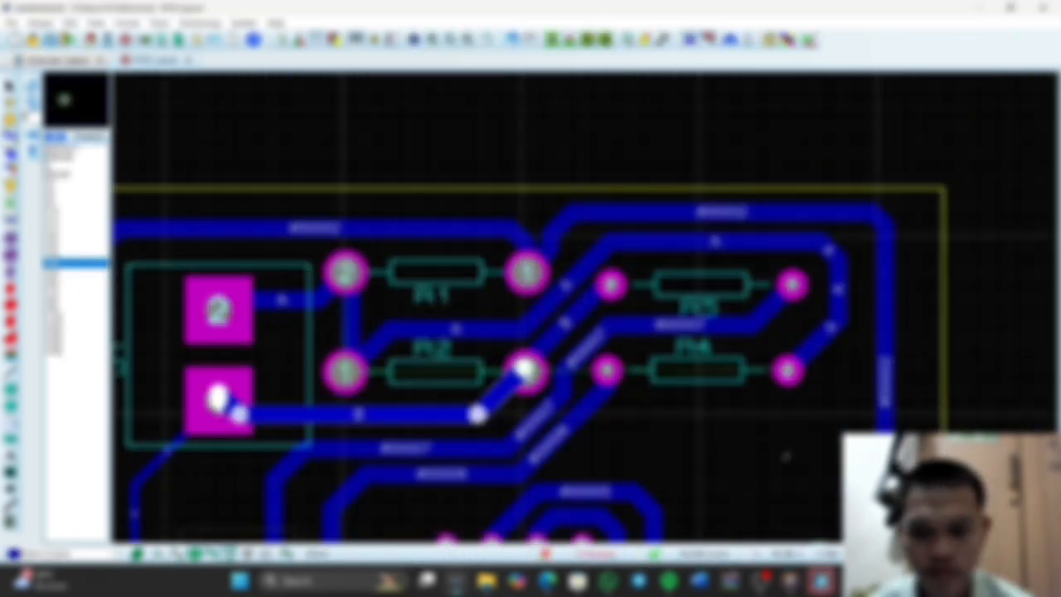
Reroute the connection from R1 pad 2 to R4 pad 2
scroll(586, 309, down, 1)
right_click(610, 263)
click(10, 135)
click(426, 285)
click(721, 349)
Enlarge both pads of R5 and R4 with the larger round pad style
click(10, 238)
click(603, 292)
click(724, 292)
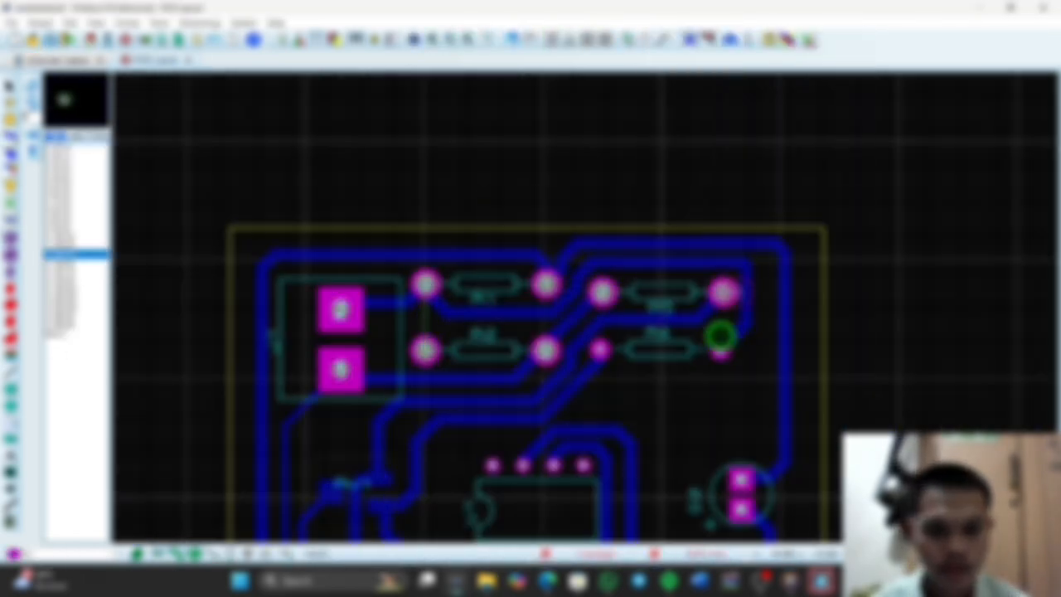
click(721, 349)
click(603, 349)
Shift resistors R4 and R5 slightly to the right and check the clearance of the track leaving R4 pad 1
right_click(609, 325)
click(666, 358)
drag(666, 352, 673, 353)
drag(663, 292, 670, 291)
scroll(549, 425, up, 2)
click(589, 334)
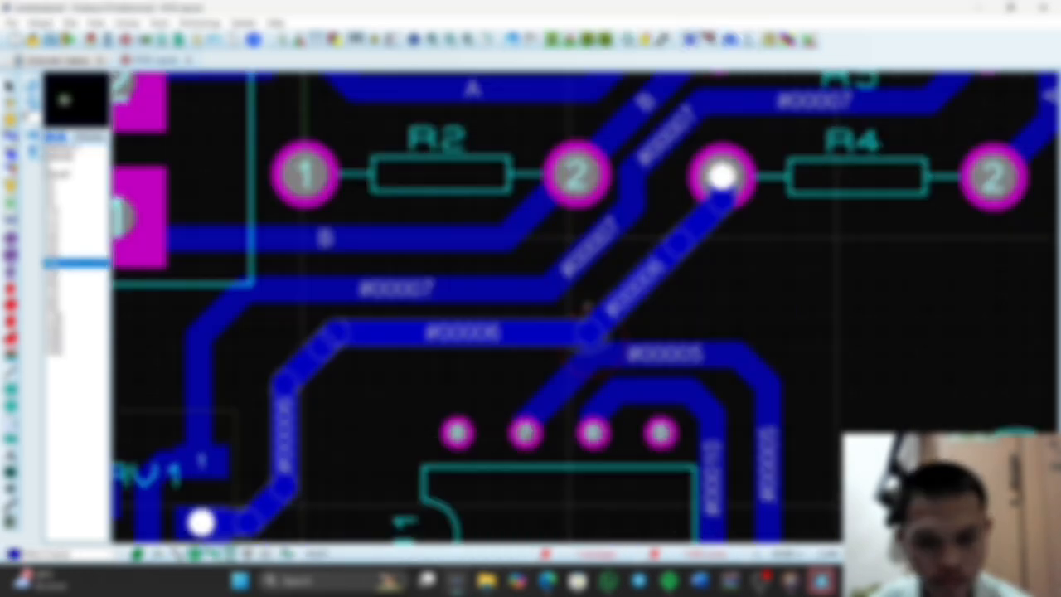
right_click(590, 333)
scroll(585, 309, down, 3)
scroll(526, 432, up, 1)
Enlarge the round pads of R6, R3, D1 and R7, and apply rectangular pads to U1 pins 1 to 4
click(10, 238)
click(555, 436)
click(554, 346)
click(733, 436)
click(10, 271)
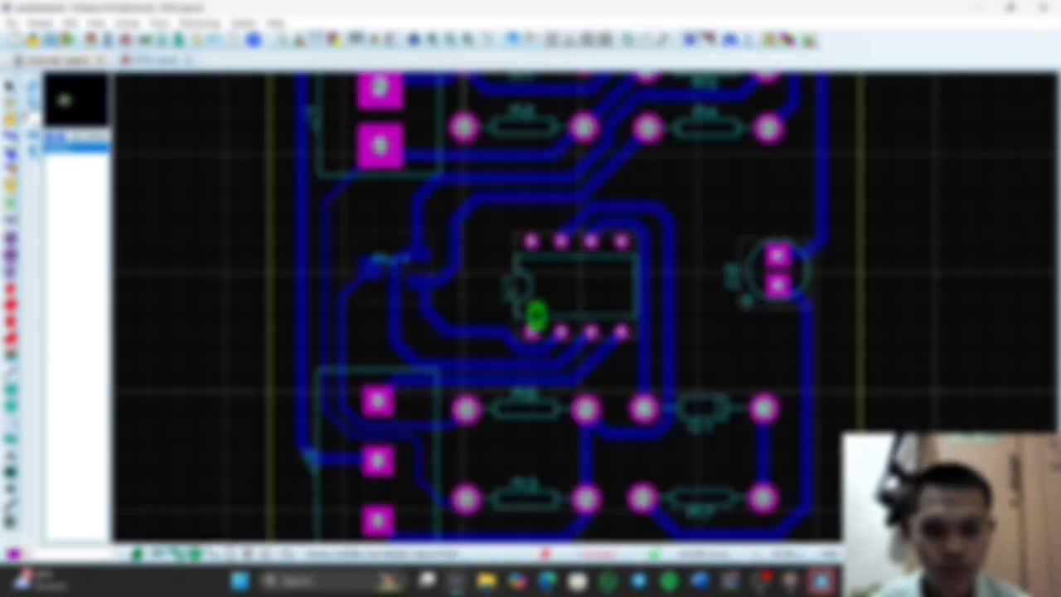
click(10, 87)
Reroute the connection from U1 pin 4 to J2 pin 3 as a T40 track
click(544, 413)
right_click(646, 457)
click(10, 135)
click(621, 332)
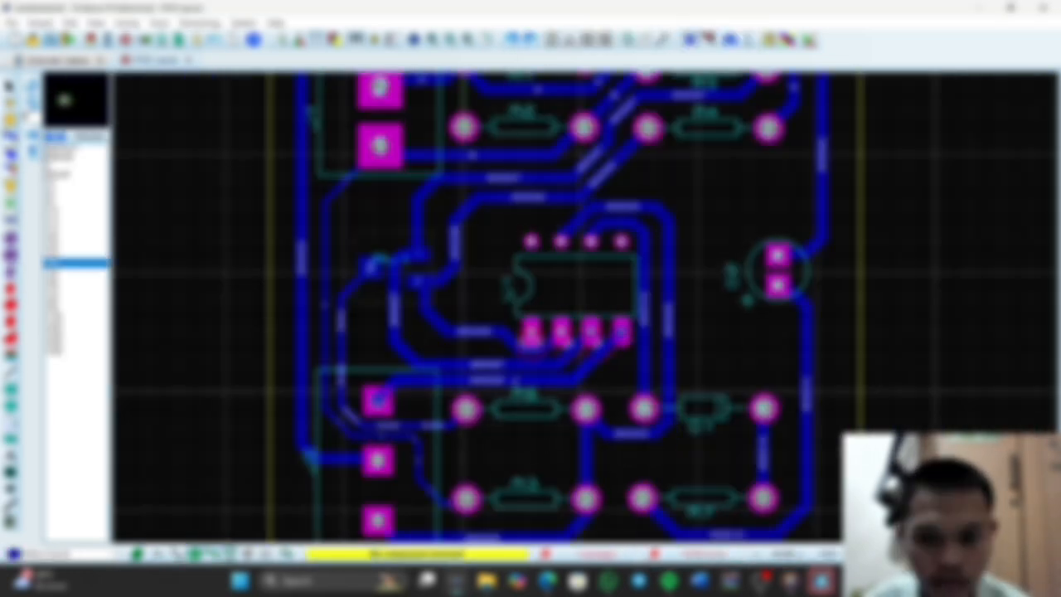
click(378, 400)
click(496, 380)
click(75, 263)
Remove the track between RV1 pin 2 and U1 pin 2 that passes too close to U1 pin 1
right_click(517, 341)
right_click(481, 333)
click(531, 218)
click(10, 86)
click(576, 286)
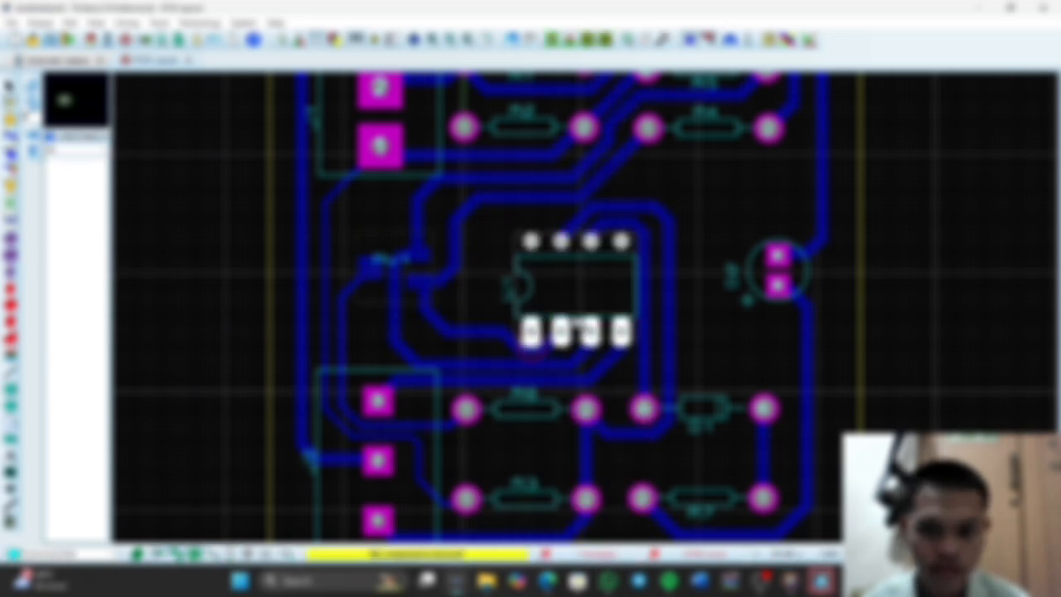
click(10, 136)
right_click(497, 333)
click(543, 234)
Route a track from RV1 pin 2 around U1 pin 1 to U1 pin 2
click(418, 281)
click(562, 331)
scroll(440, 404, up, 2)
drag(547, 289, 547, 240)
click(75, 263)
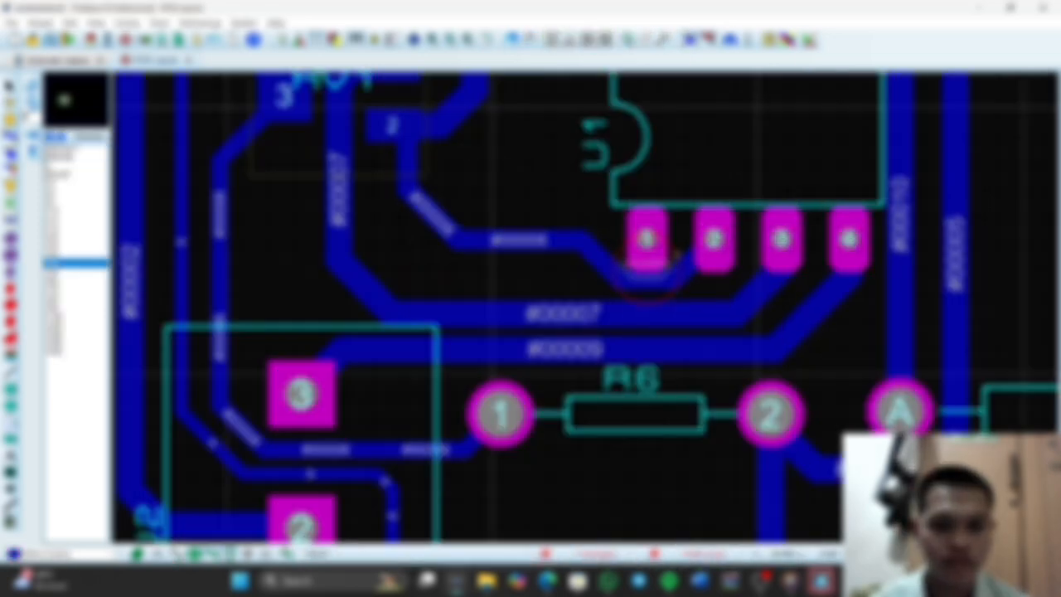
click(75, 255)
Shift the horizontal segments of the tracks from U1 pins 3 and 4 slightly downward, away from the IC pads
right_click(556, 240)
click(771, 382)
click(422, 291)
right_click(579, 349)
drag(579, 349, 579, 358)
drag(564, 314, 563, 325)
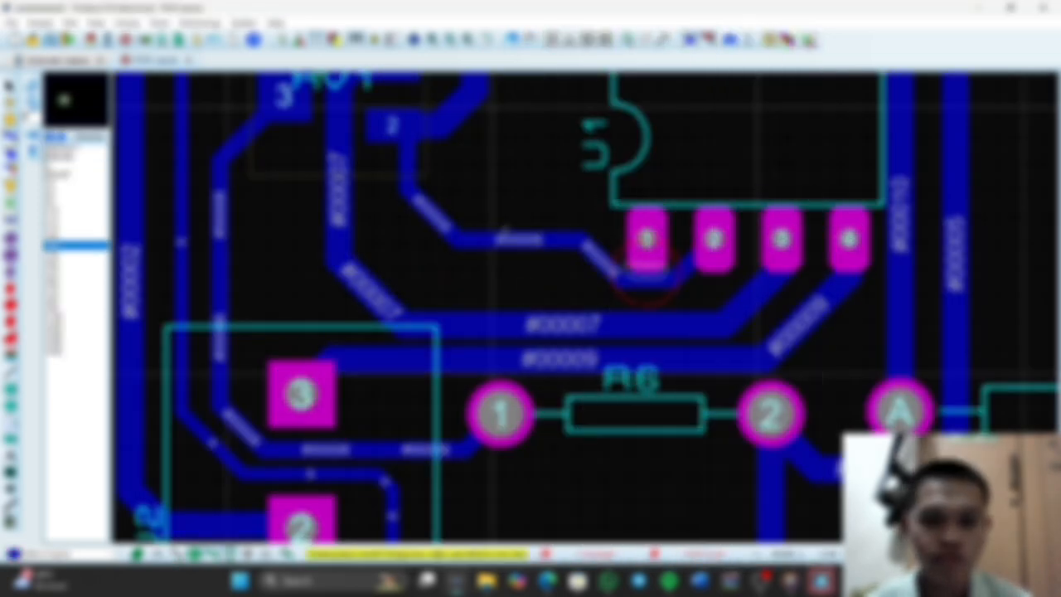
Delete the track between RV1 pin 2 and U1 pin 2 and reroute it with more clearance below U1 pin 1
click(503, 238)
key(Delete)
click(714, 239)
click(393, 126)
right_click(523, 192)
click(737, 275)
Apply the rectangular pad style to U1 pins 5 to 8
scroll(587, 307, down, 2)
scroll(637, 199, up, 1)
click(10, 86)
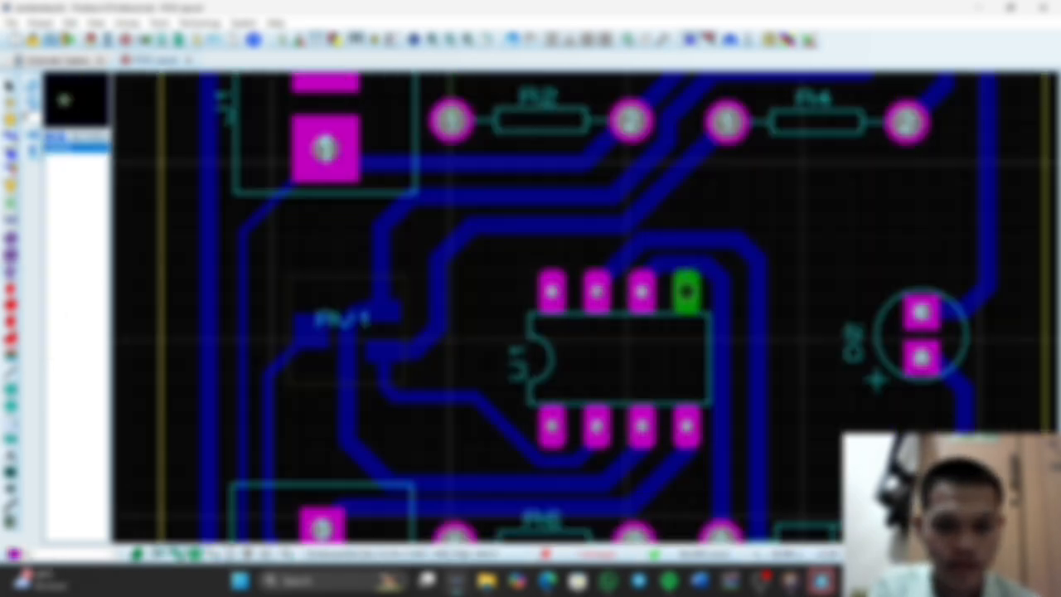
Delete the track between the D1 anode and U1 pin 6 and reroute it around U1 pin 5 as a T40 track
click(10, 135)
right_click(696, 257)
scroll(703, 360, down, 2)
scroll(703, 360, up, 2)
key(Delete)
click(573, 476)
click(495, 225)
right_click(531, 178)
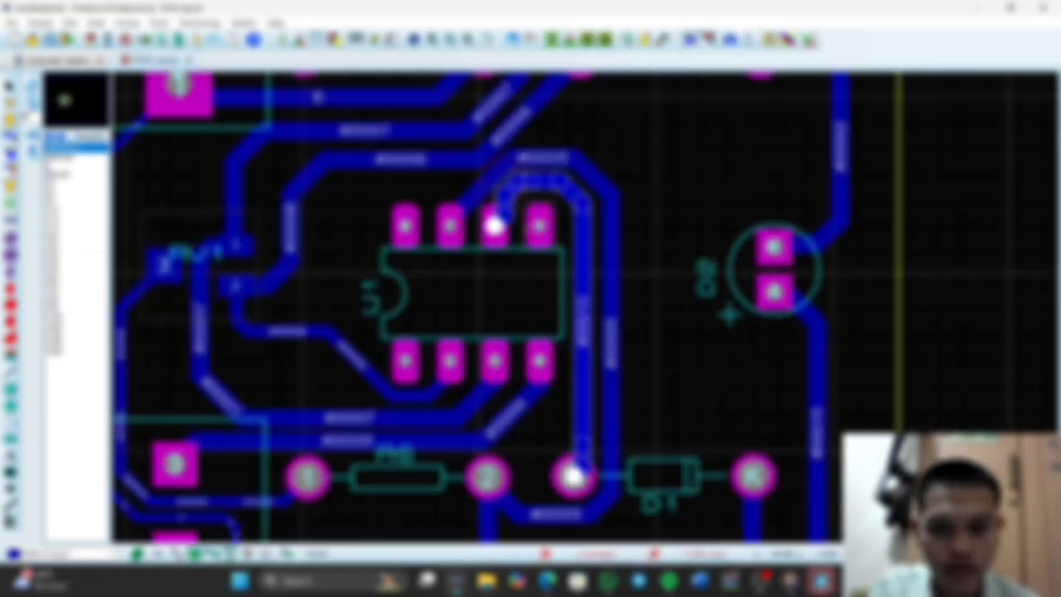
click(74, 263)
Route a track from R1 pad 2 to R2 pad 1
scroll(625, 252, down, 2)
middle_click(626, 253)
click(667, 243)
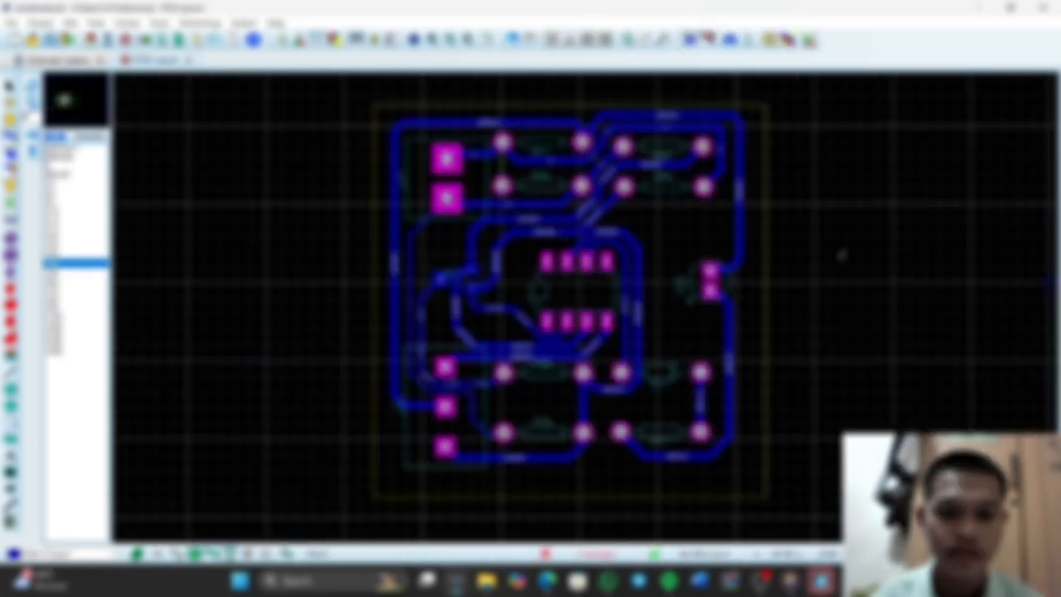
click(502, 143)
click(503, 185)
right_click(510, 160)
mouse_move(568, 330)
click(730, 403)
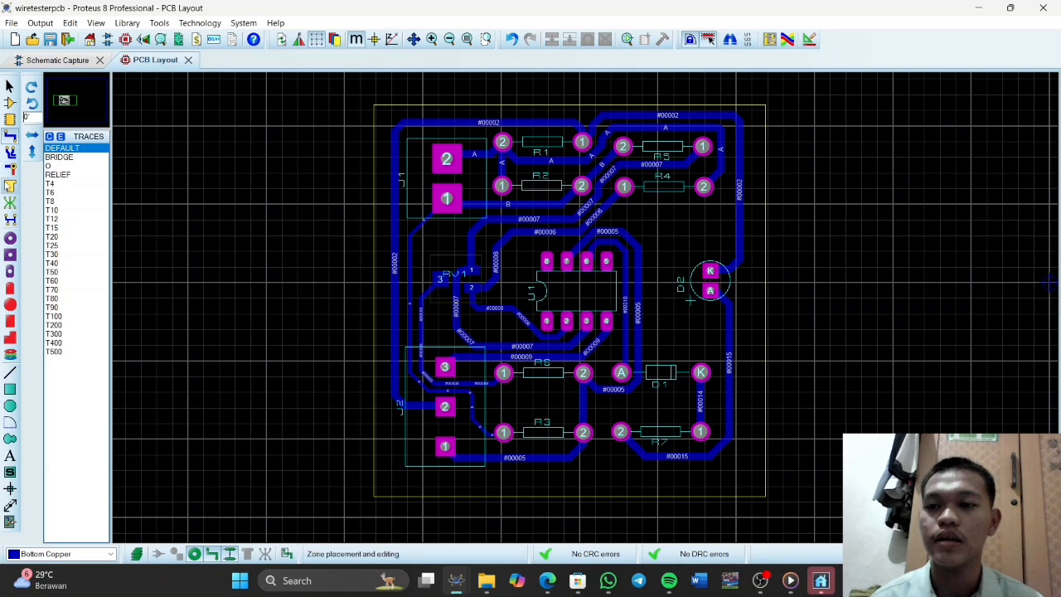
Draw a solid copper zone over the entire board on Bottom Copper, with octagonal pad holes and 20th clearance
click(10, 187)
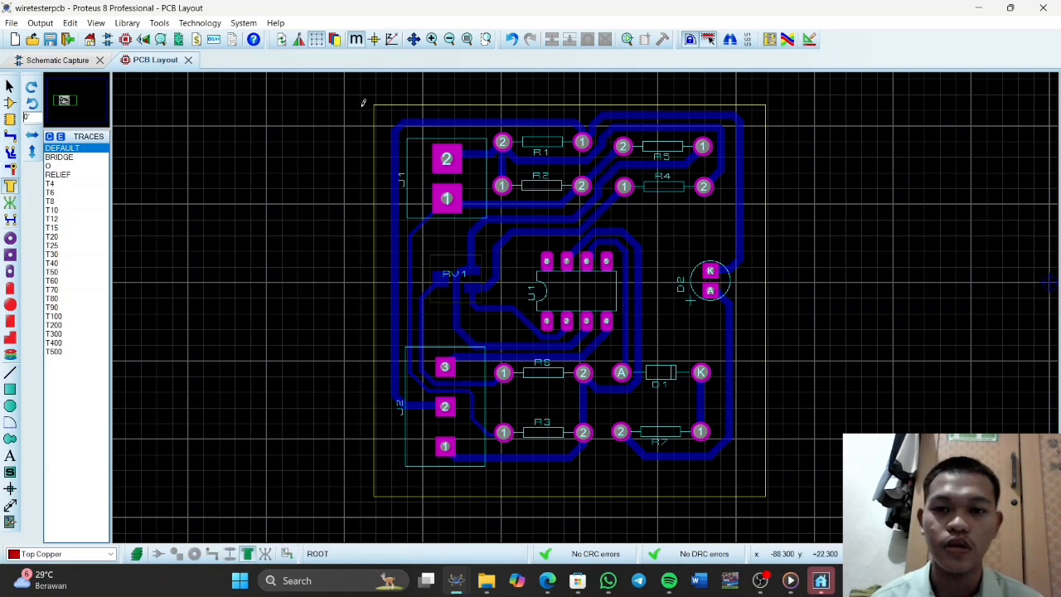
drag(374, 102, 766, 494)
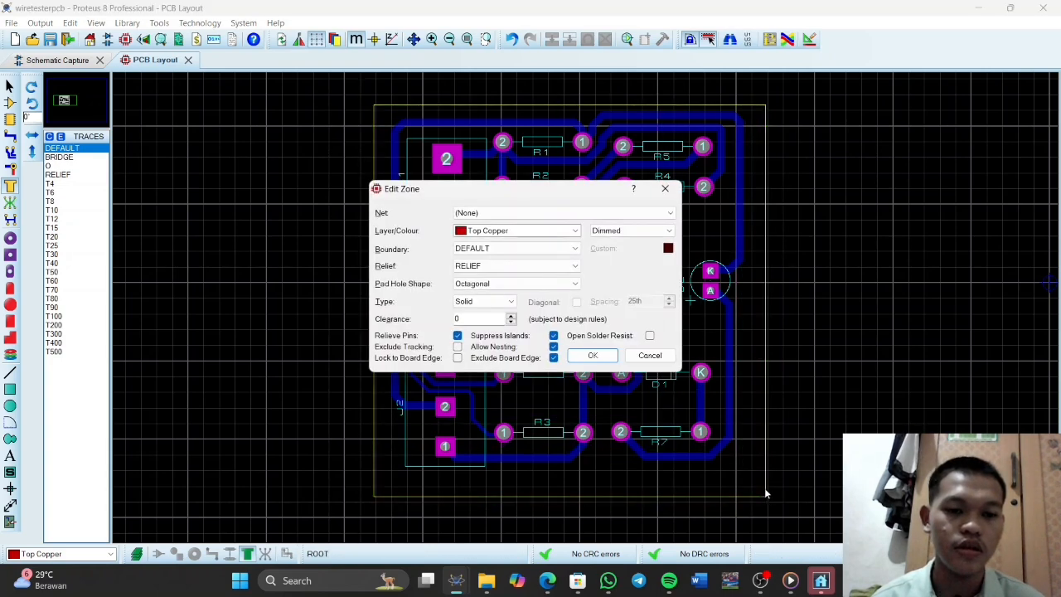
click(523, 231)
click(522, 250)
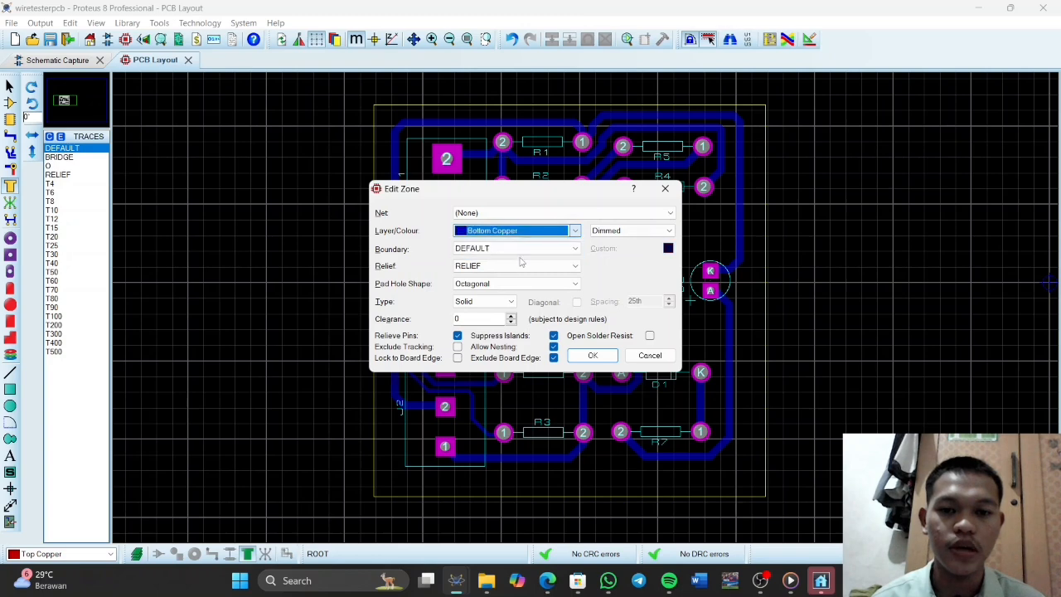
click(521, 285)
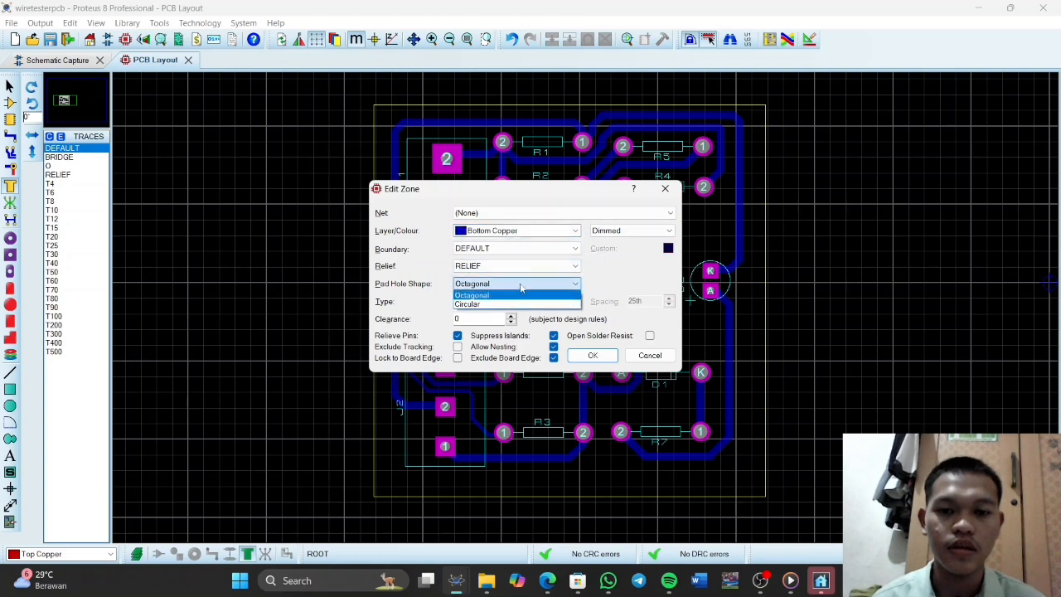
click(521, 295)
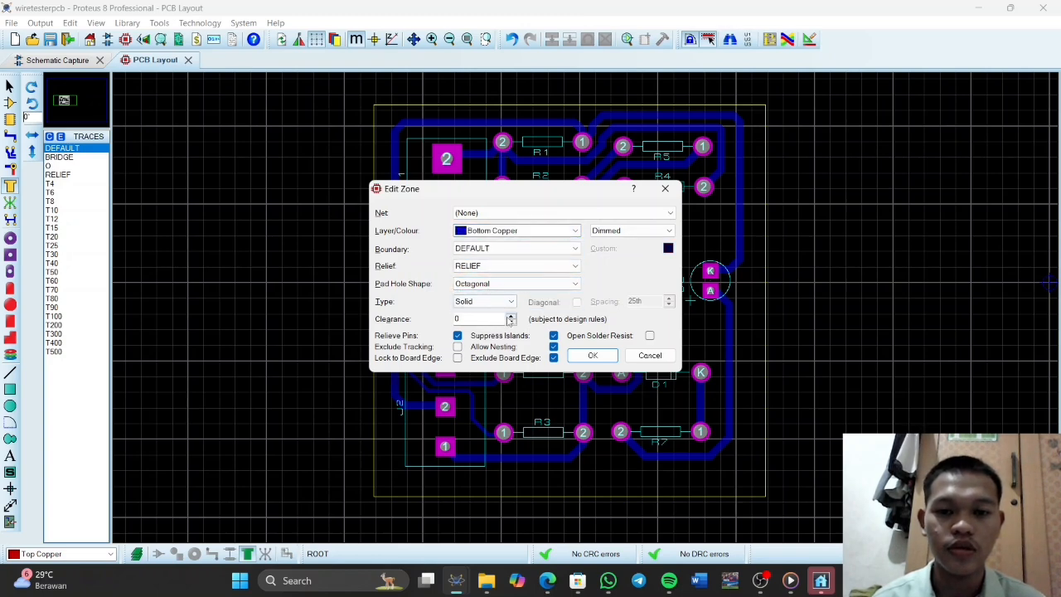
click(511, 317)
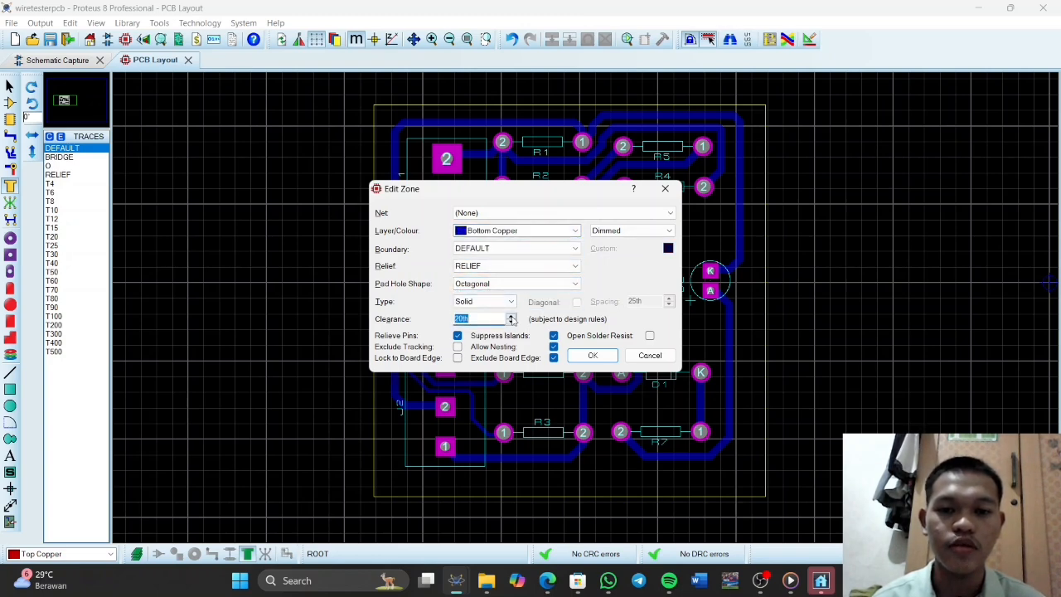
click(591, 355)
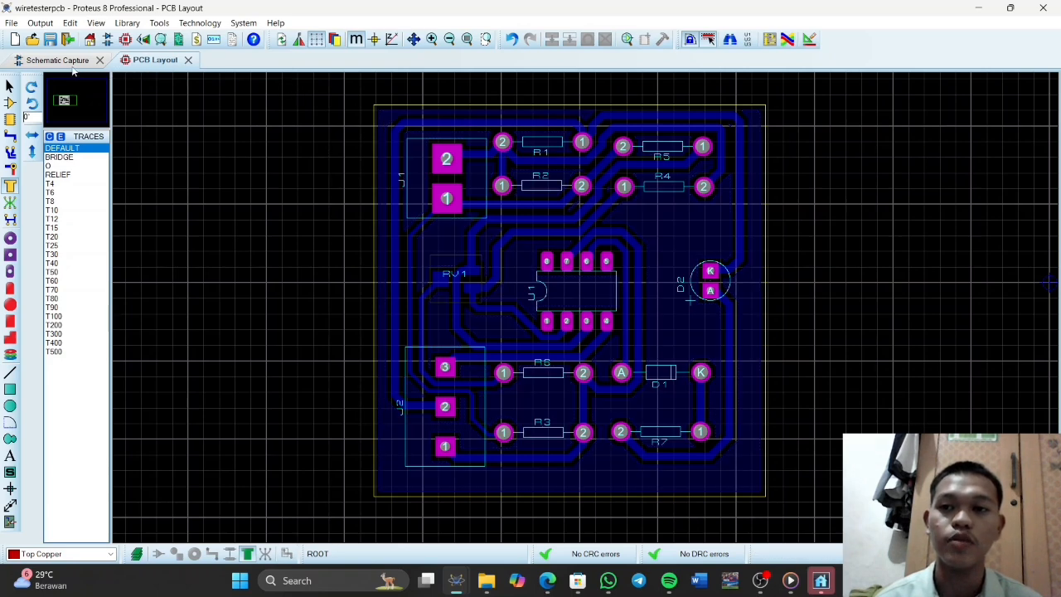
Inspect the component side of the board from several angles in the 3D Visualizer
click(144, 43)
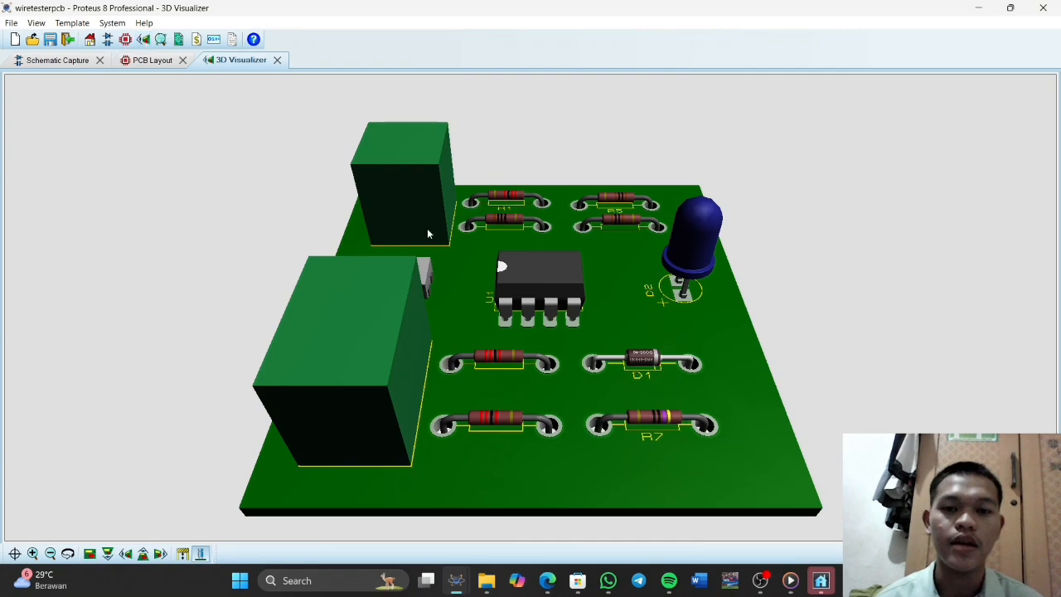
drag(531, 308, 418, 236)
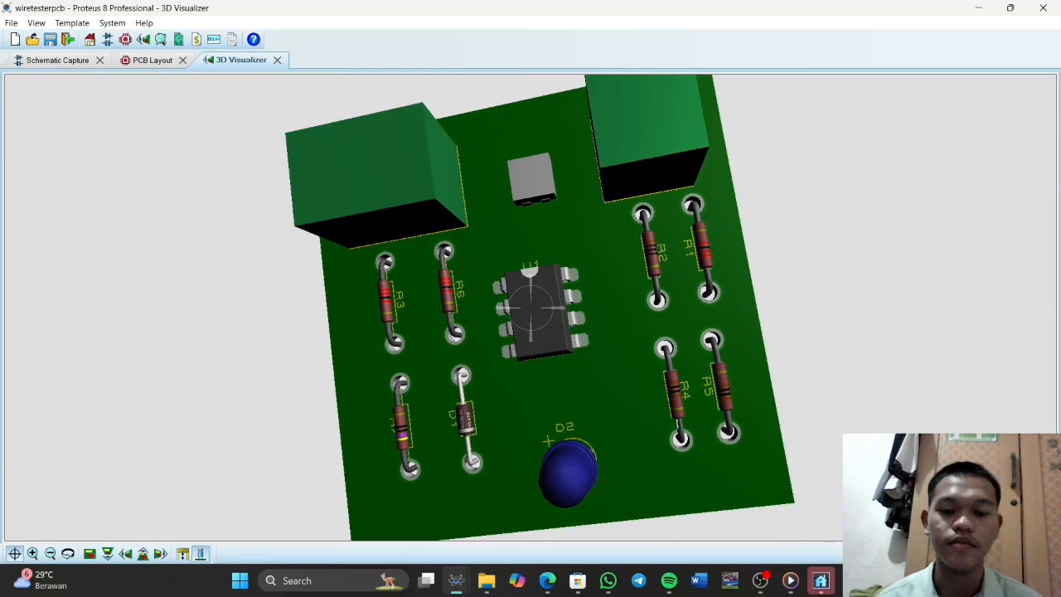
right_click(418, 237)
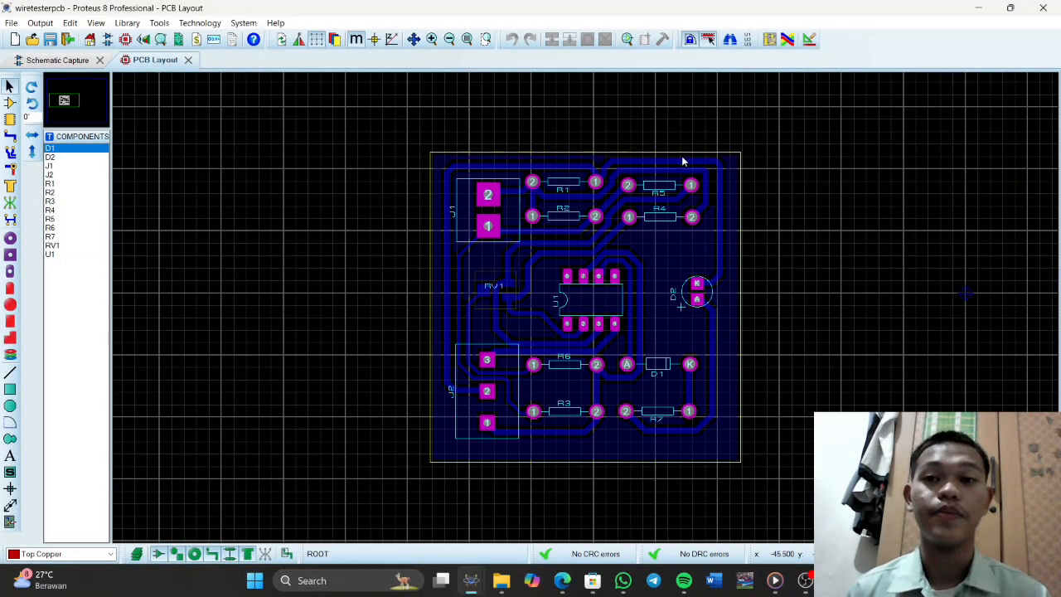
Export the layout as a PDF with only the Bottom Copper and Bottom Resist layers, and minimise the opened PDF viewer
click(41, 22)
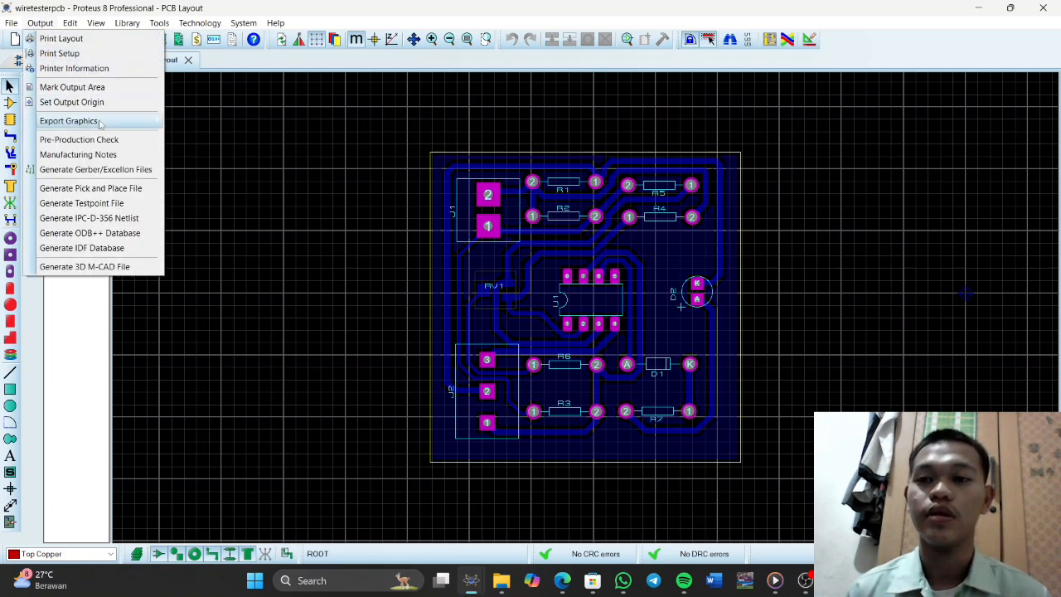
mouse_move(117, 129)
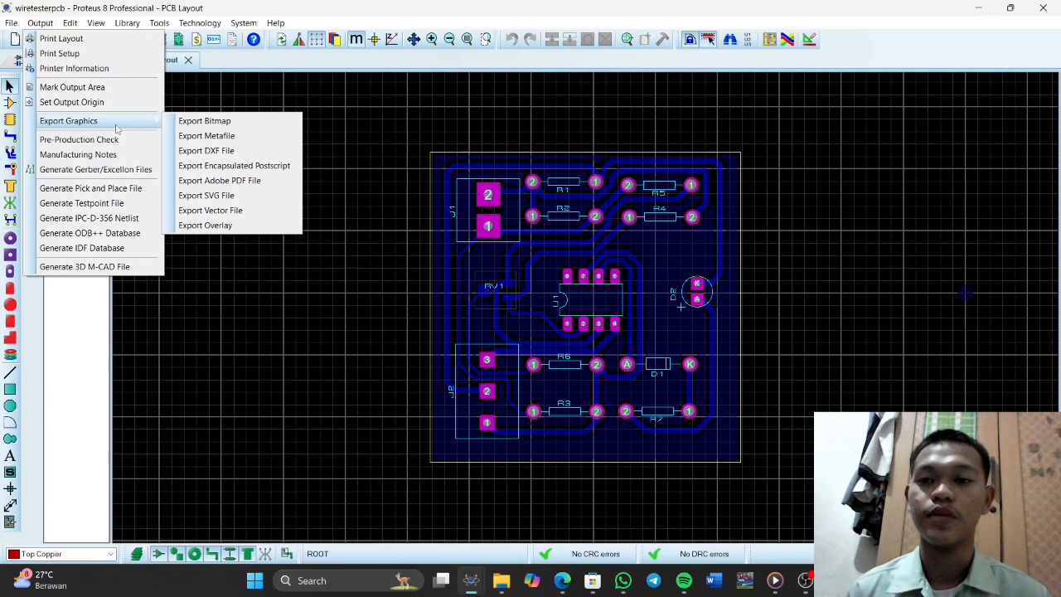
click(222, 181)
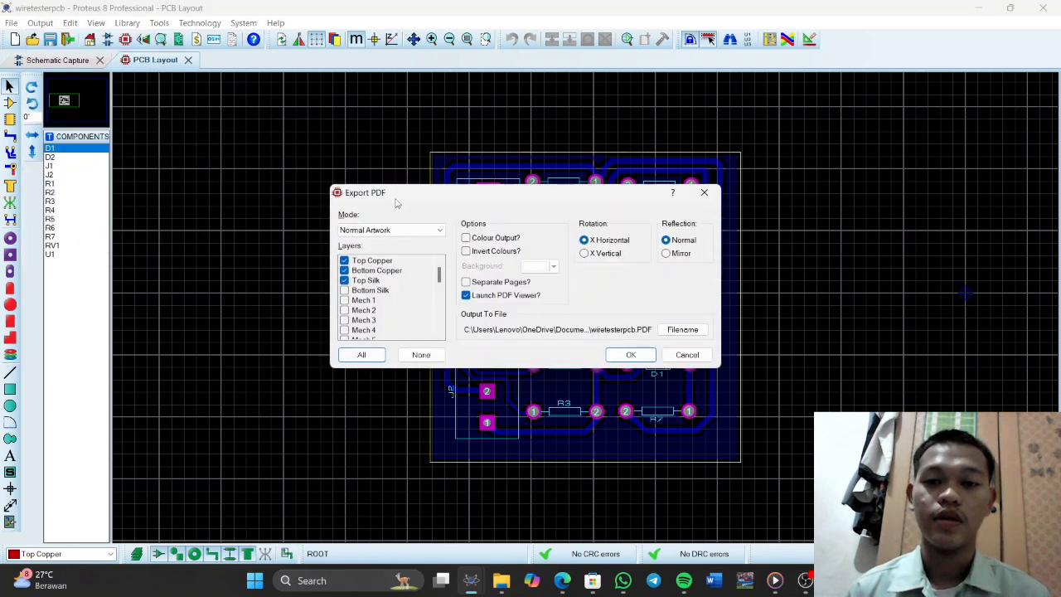
click(357, 281)
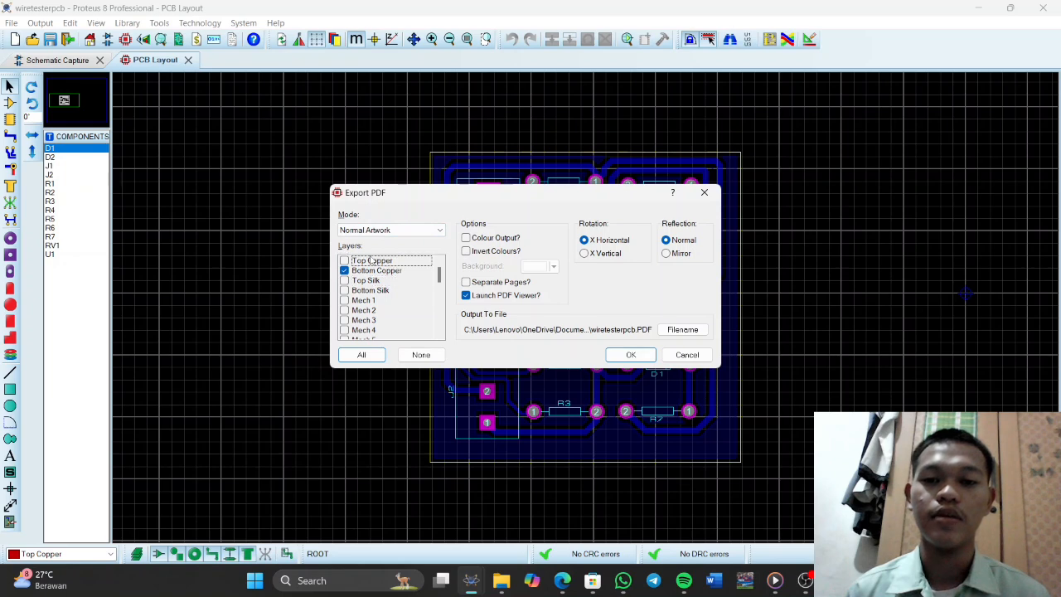
scroll(364, 290, down, 6)
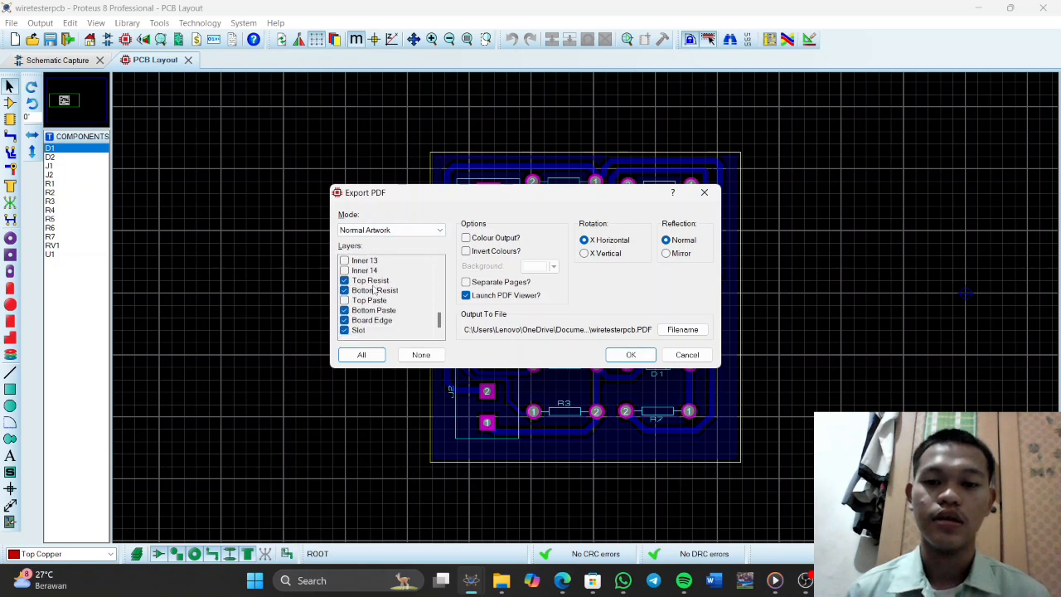
click(373, 283)
click(373, 301)
click(372, 301)
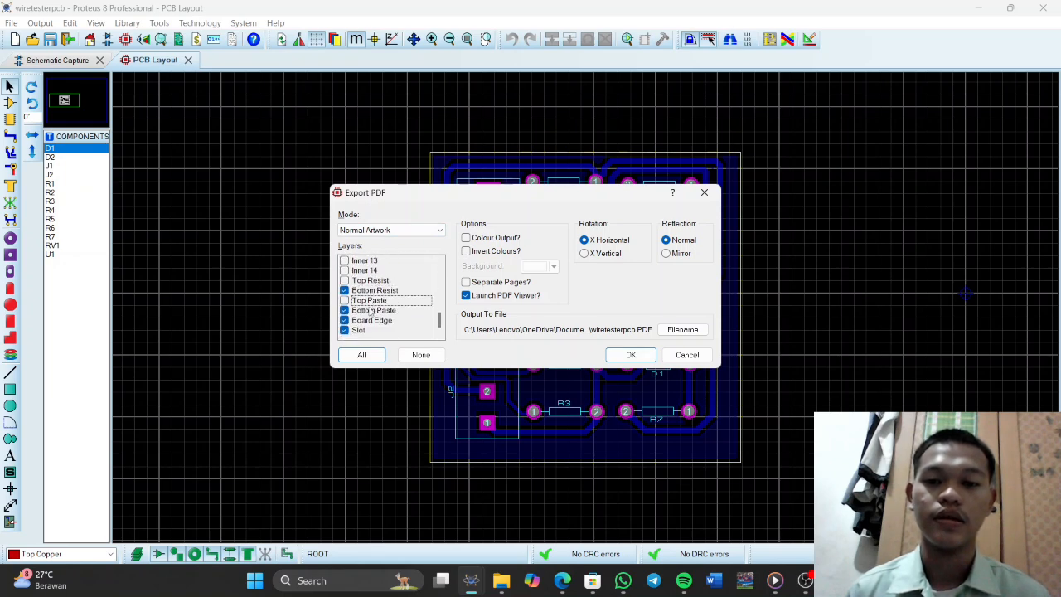
click(373, 311)
click(372, 321)
click(373, 331)
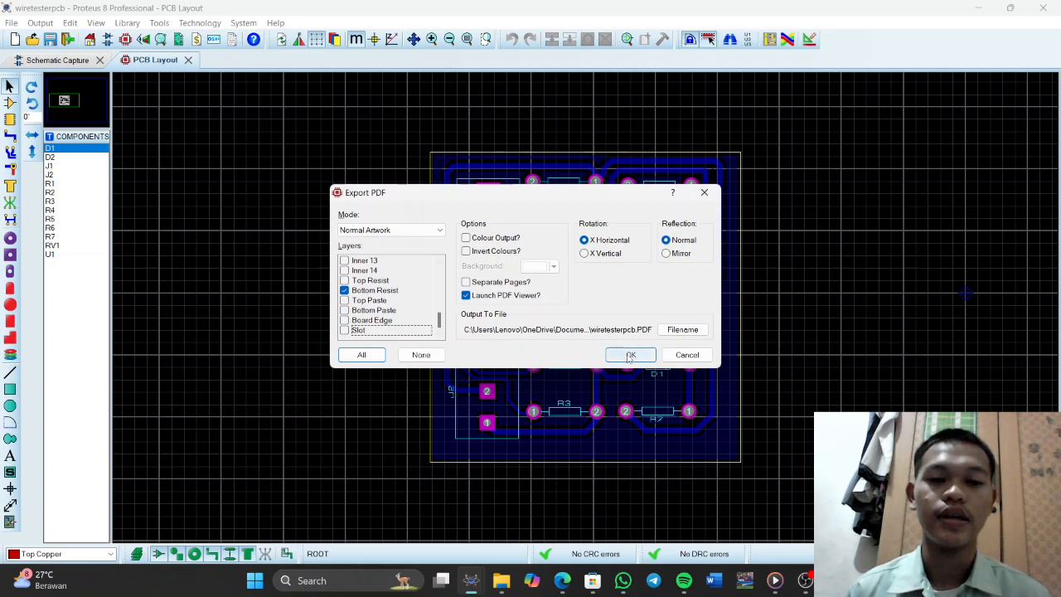
click(630, 356)
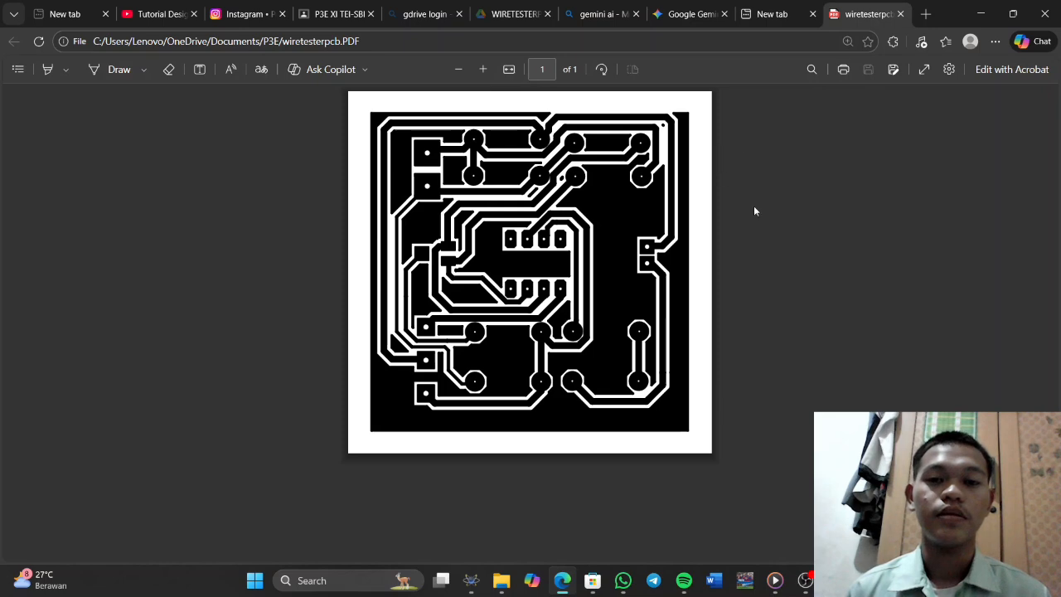
click(981, 13)
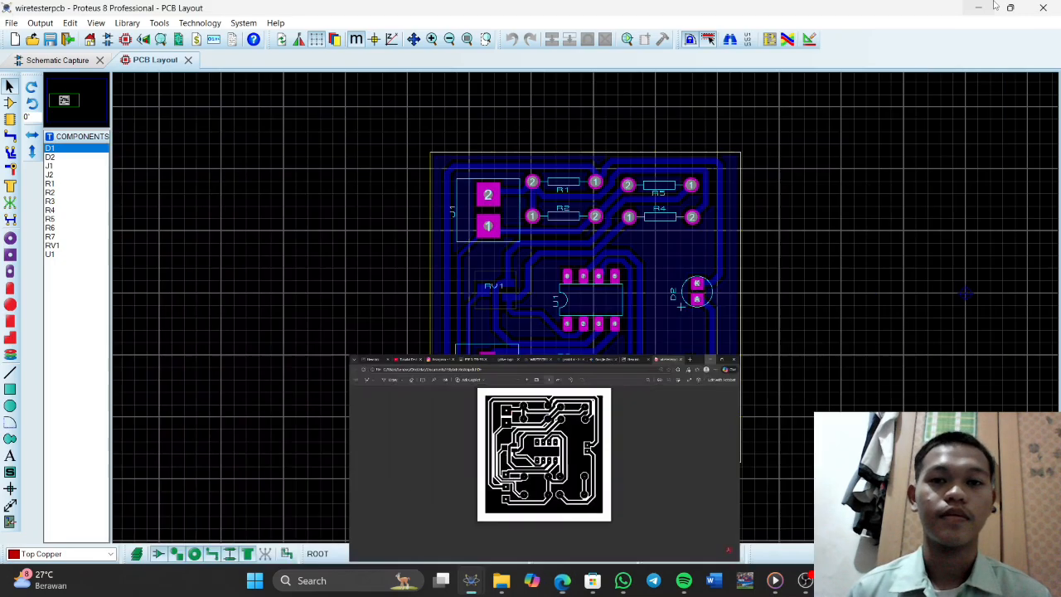